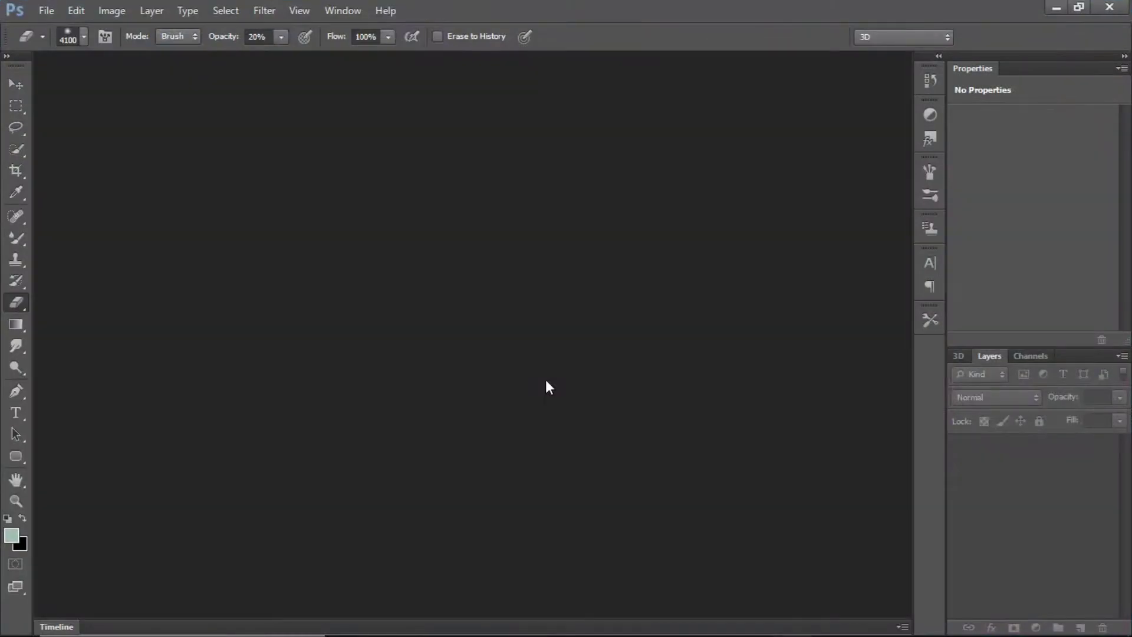
Step: Dismiss the notice on the desktop about another running Photoshop and return to the open Photoshop window
click(1056, 8)
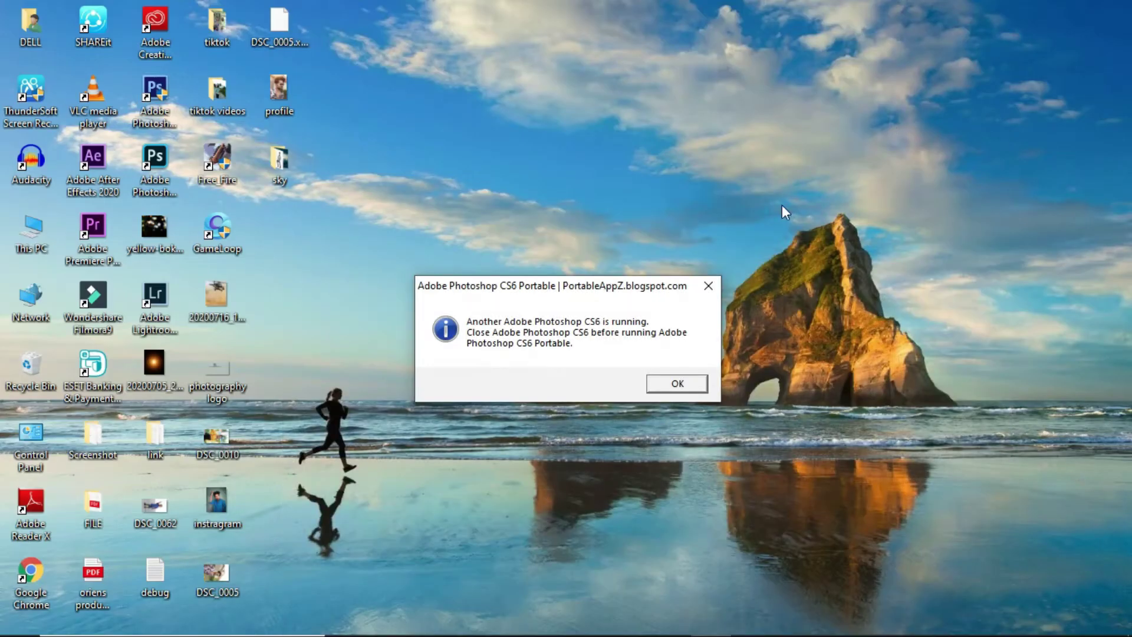
click(708, 286)
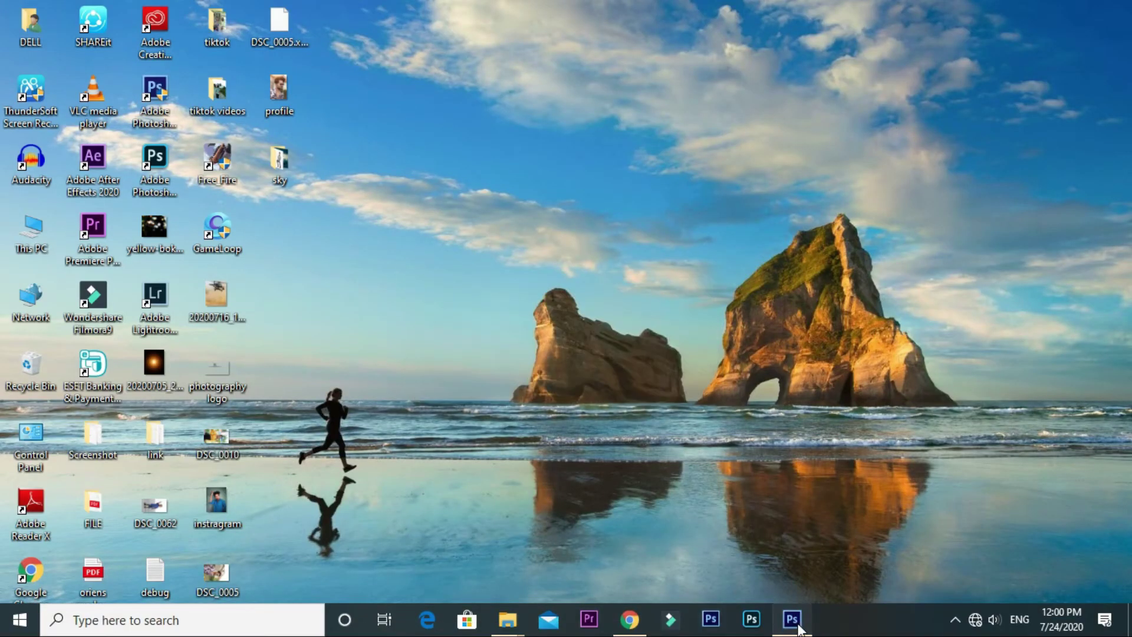
click(796, 622)
Step: Create a new portrait document named ediitng, 1080 pixels wide and slightly taller than it is wide
click(48, 10)
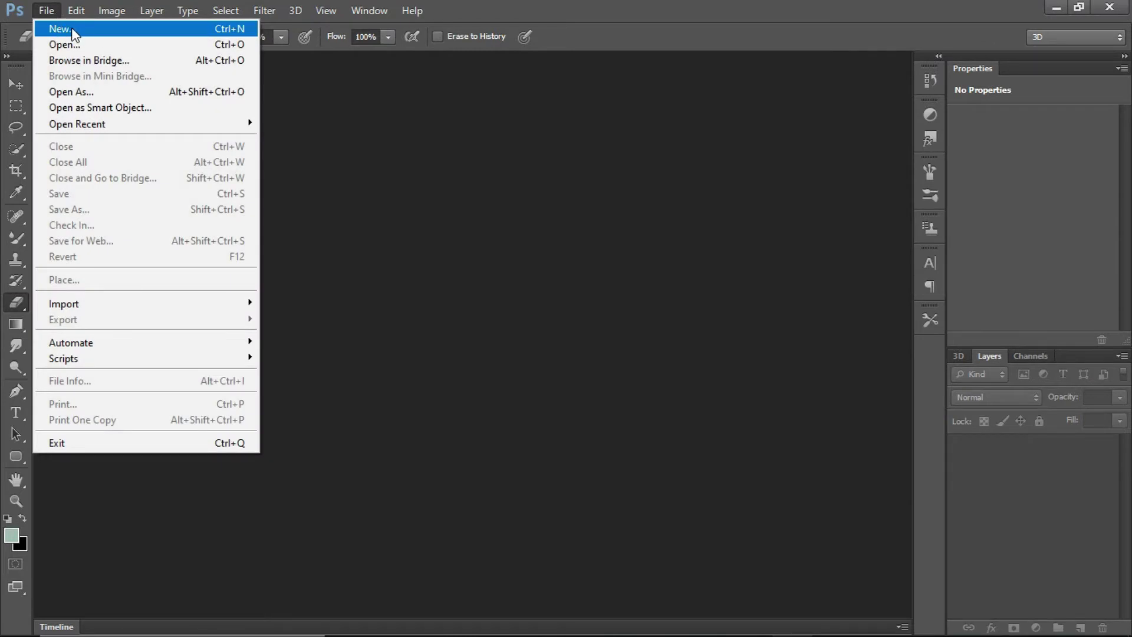
click(61, 28)
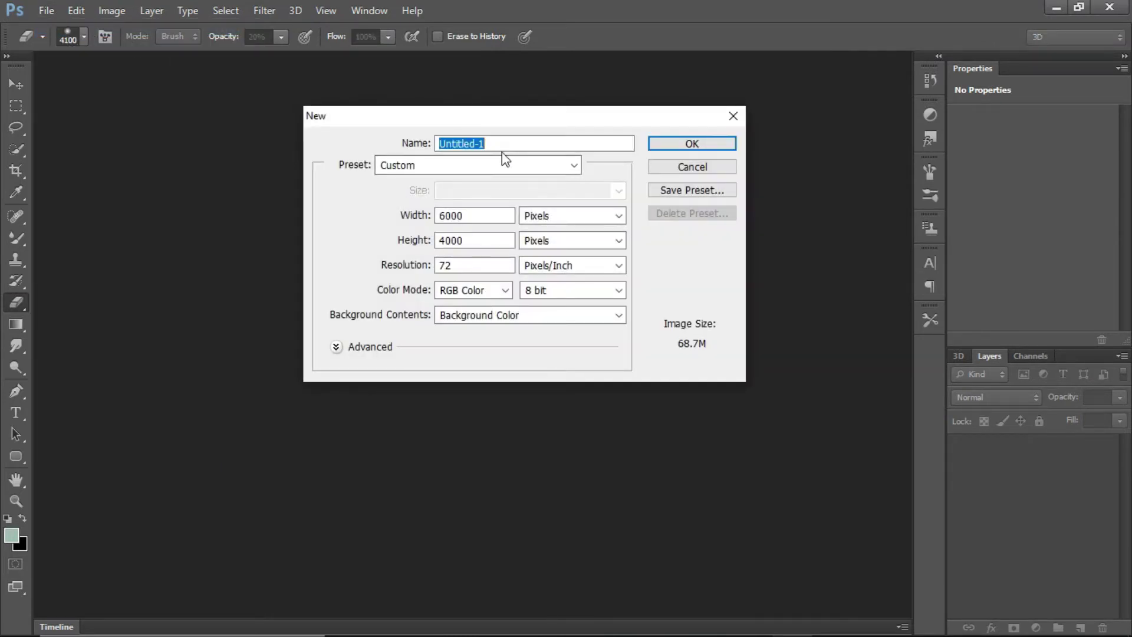
key(BackSpace)
text(ediitng)
double_click(452, 215)
key(BackSpace)
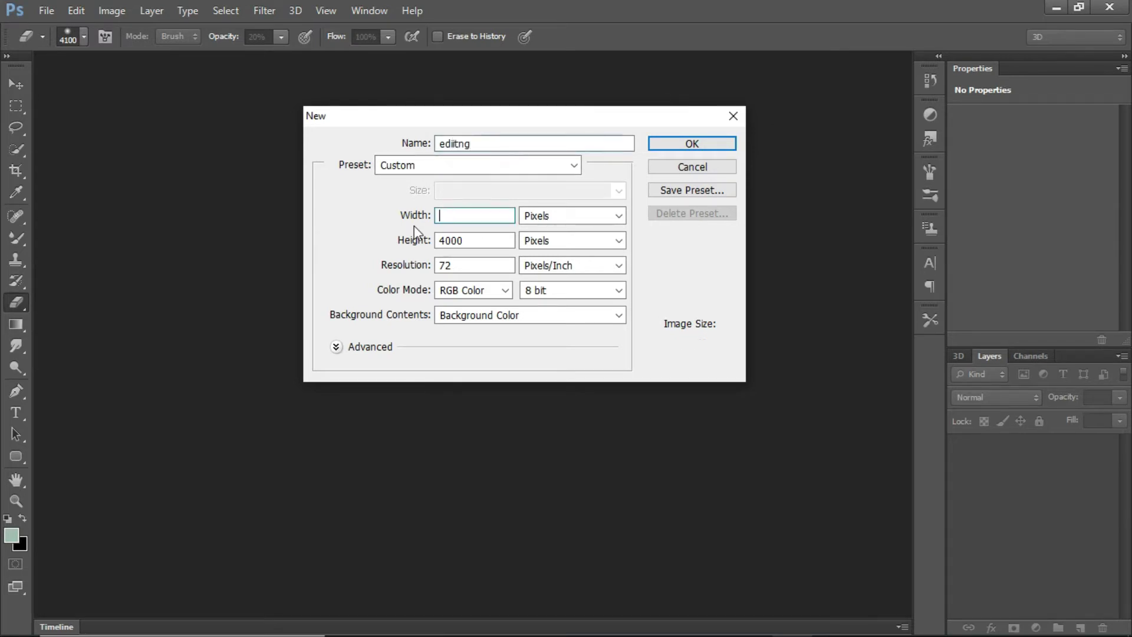
text(18)
key(Tab)
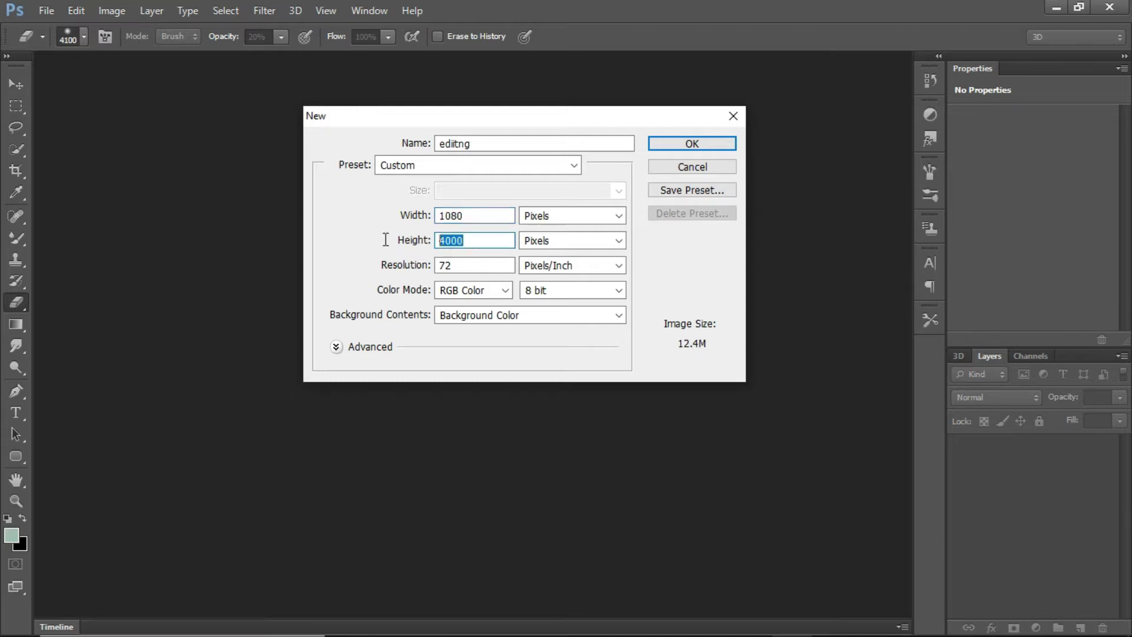
text(13)
click(713, 144)
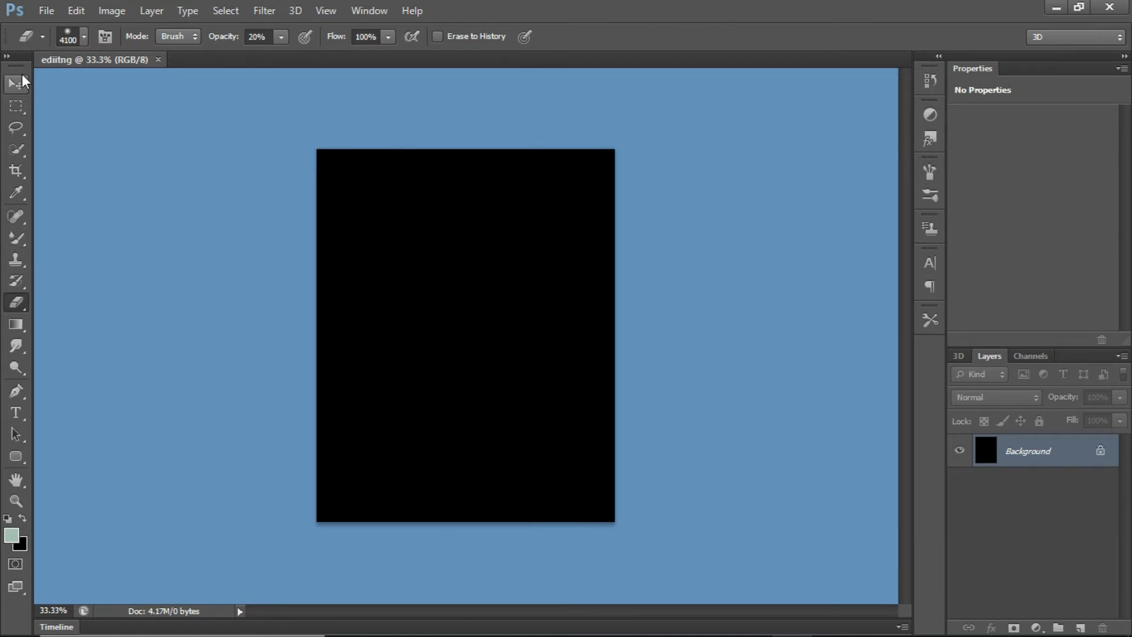
Step: Set the background color to white and fill the canvas with it
click(10, 86)
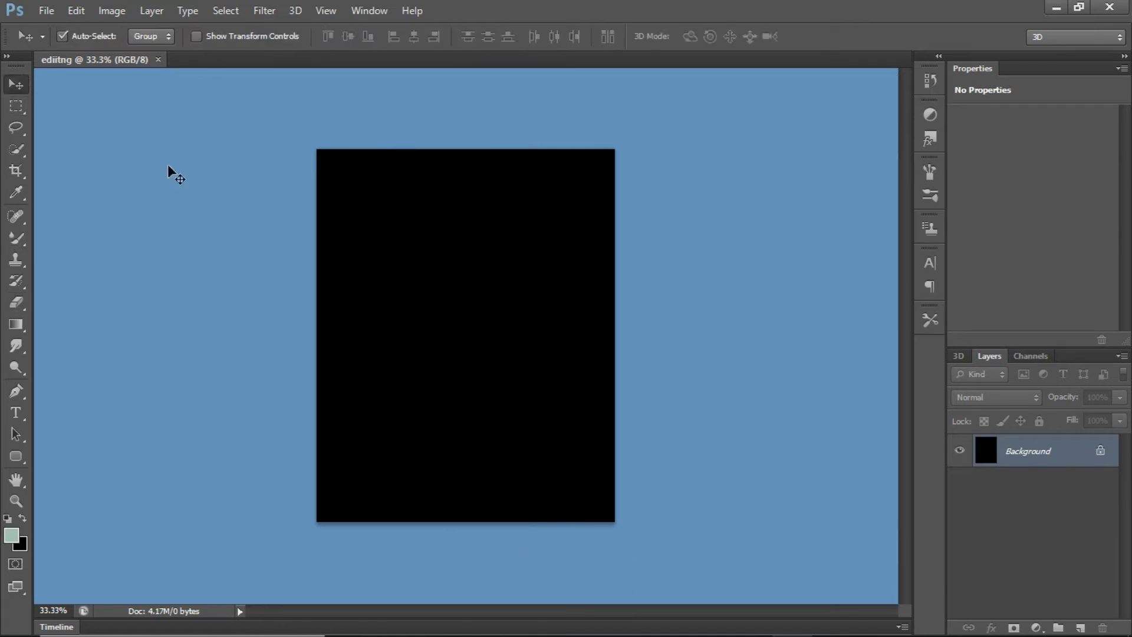
click(18, 545)
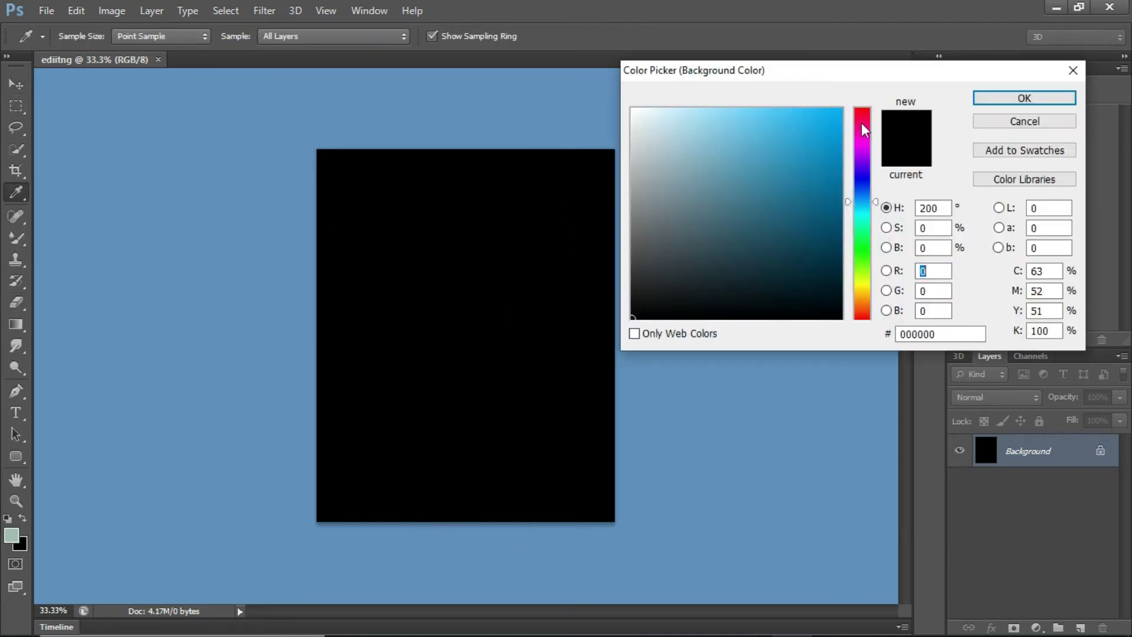
drag(643, 115, 631, 107)
click(1024, 98)
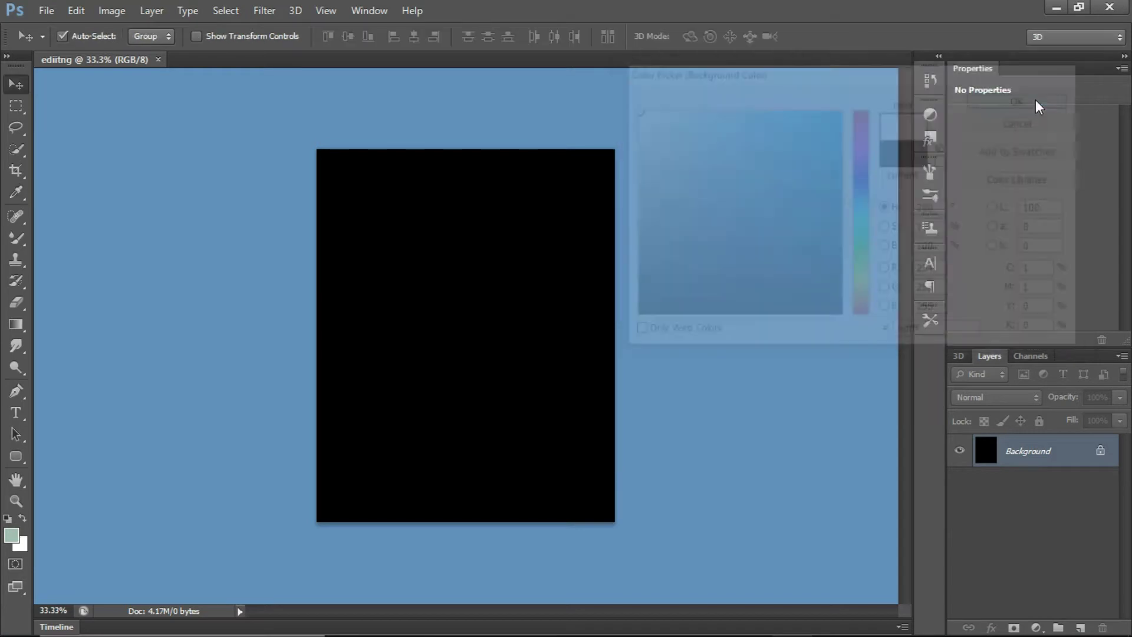
key(ctrl+BackSpace)
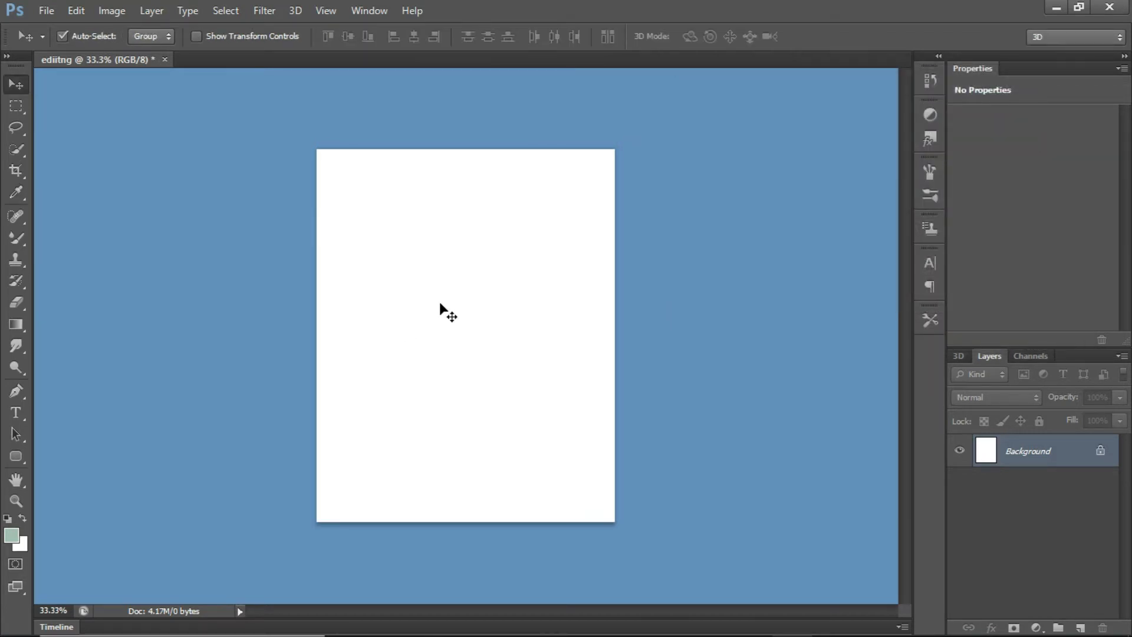
Step: Open the city-1209105 (1) image from the sky folder on the Desktop
click(44, 10)
click(69, 43)
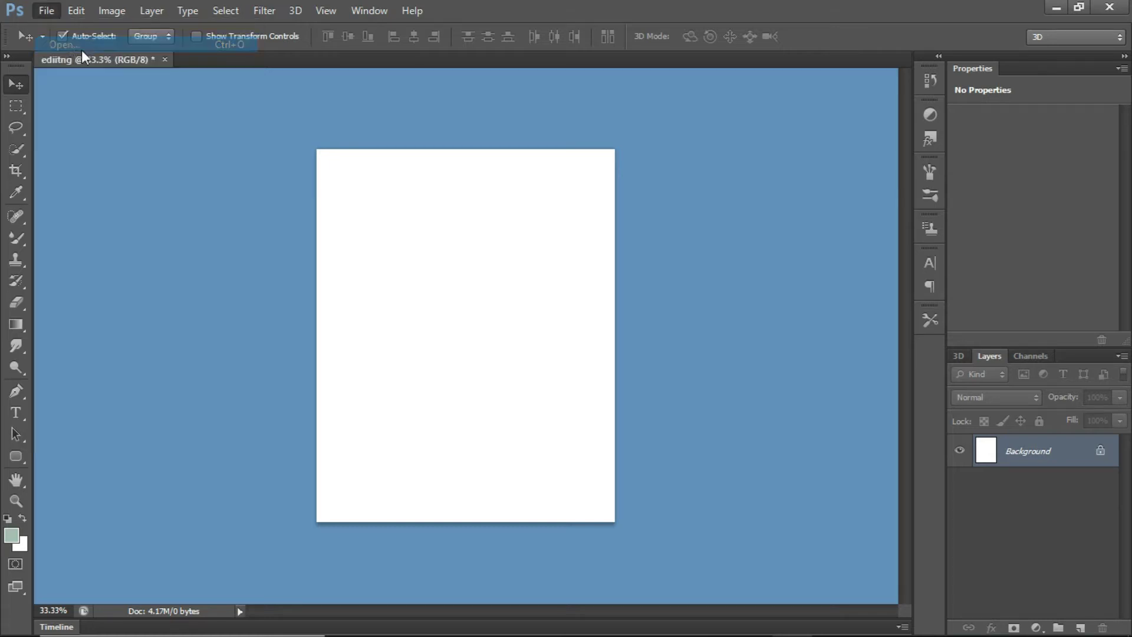
click(54, 139)
double_click(151, 206)
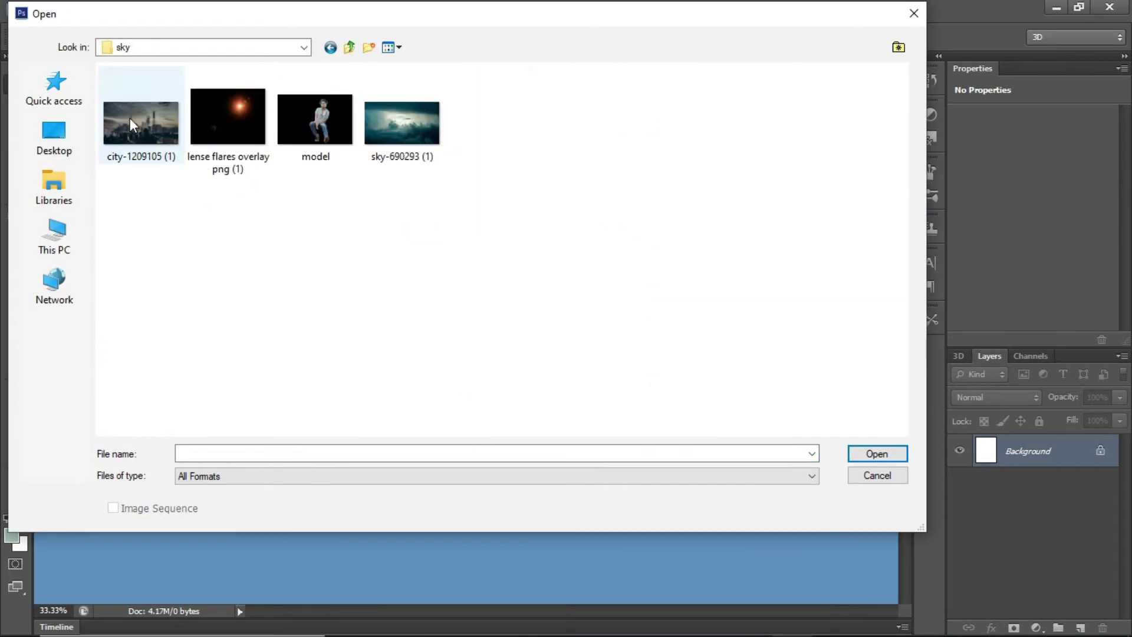
double_click(130, 120)
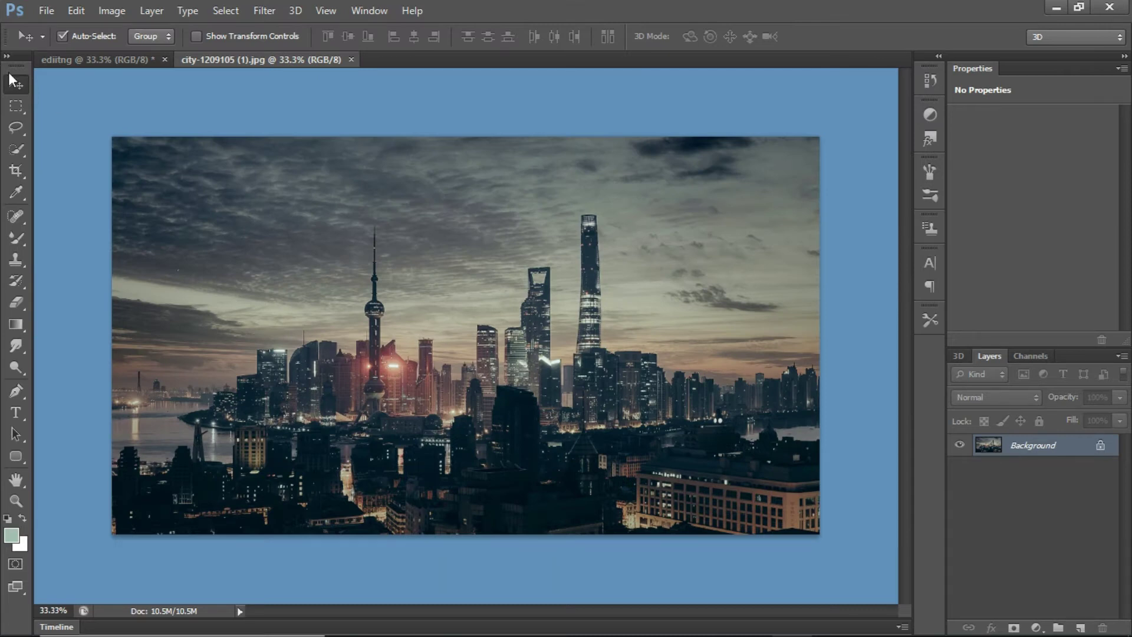
Step: Convert the city image's Background layer to a smart object and bring it into the ediitng document
right_click(1041, 452)
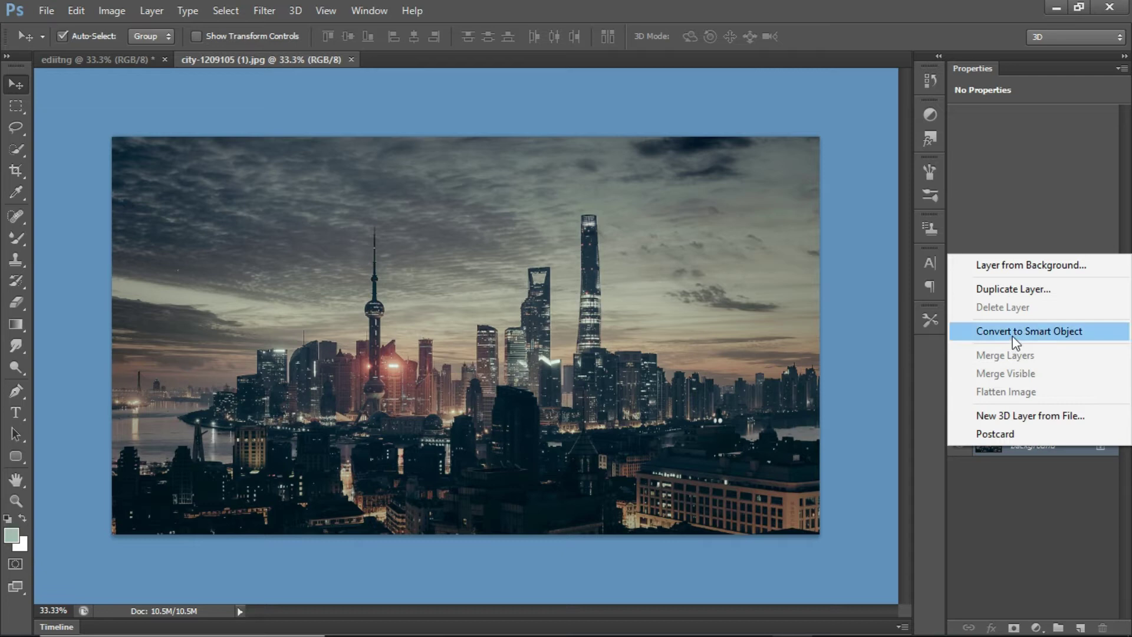
click(1020, 335)
drag(402, 387, 454, 443)
Step: Scale the city layer down to about 257% and place it over the lower part of the canvas
key(ctrl+t)
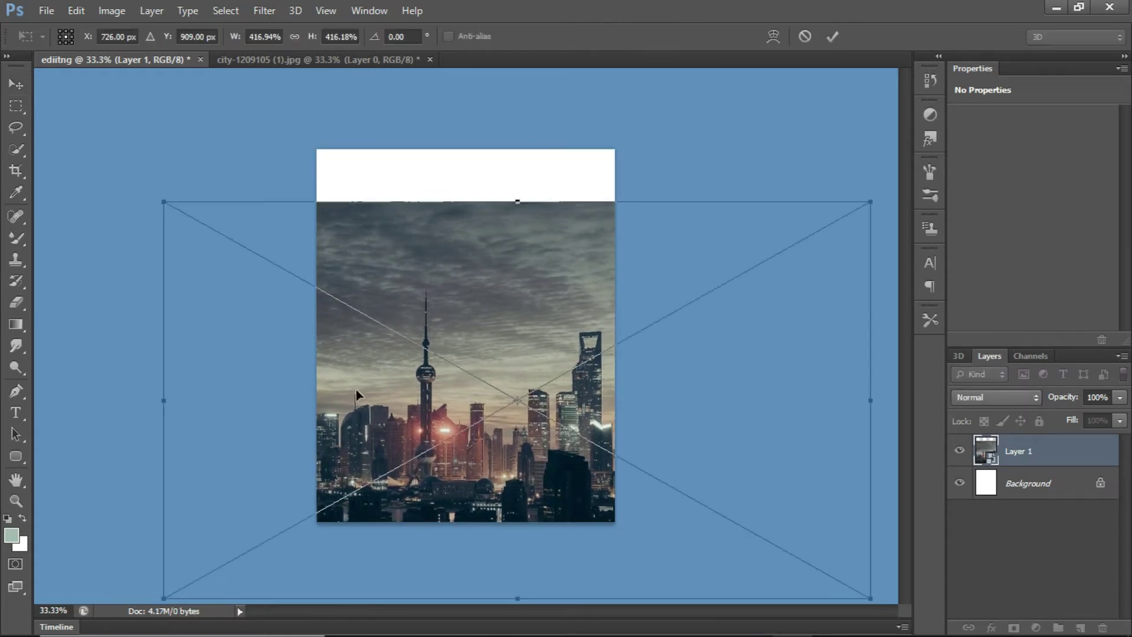
drag(165, 202, 289, 288)
mouse_move(525, 359)
mouse_down()
mouse_move(518, 351)
mouse_move(522, 370)
mouse_up()
key(v)
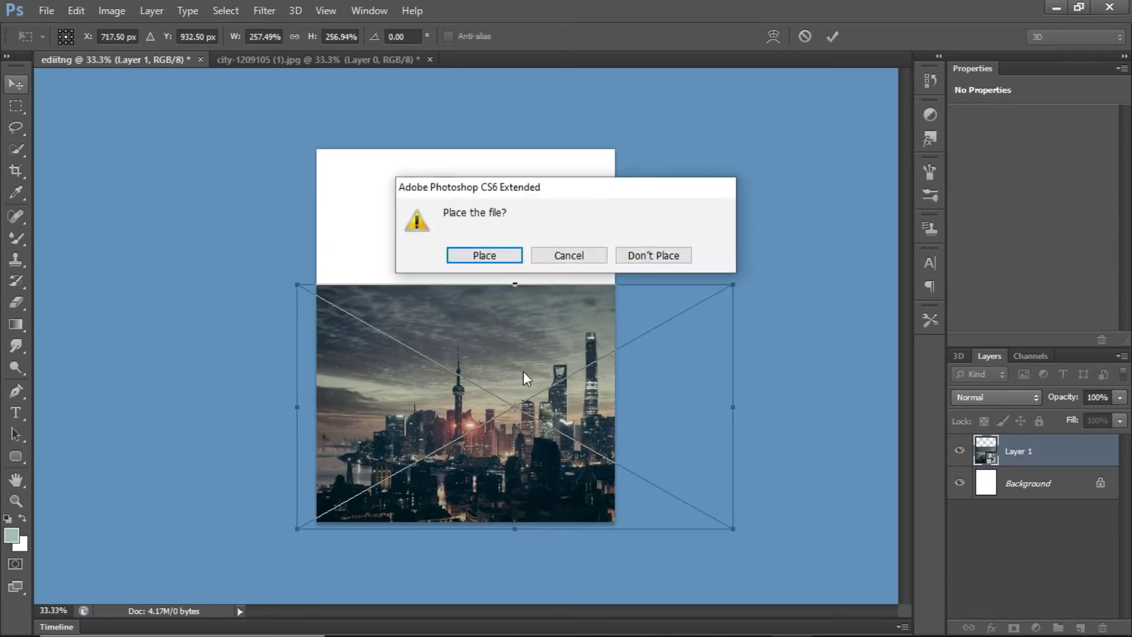
click(494, 266)
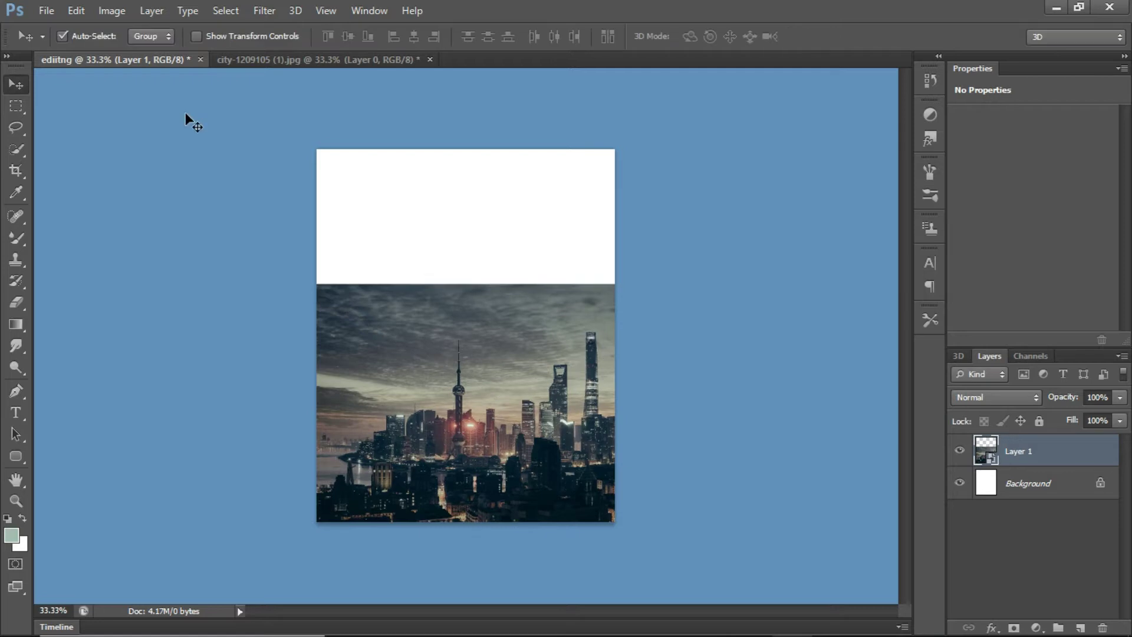
Step: Close the city image without saving and open the sky-690293 (1) image from the sky folder
click(430, 59)
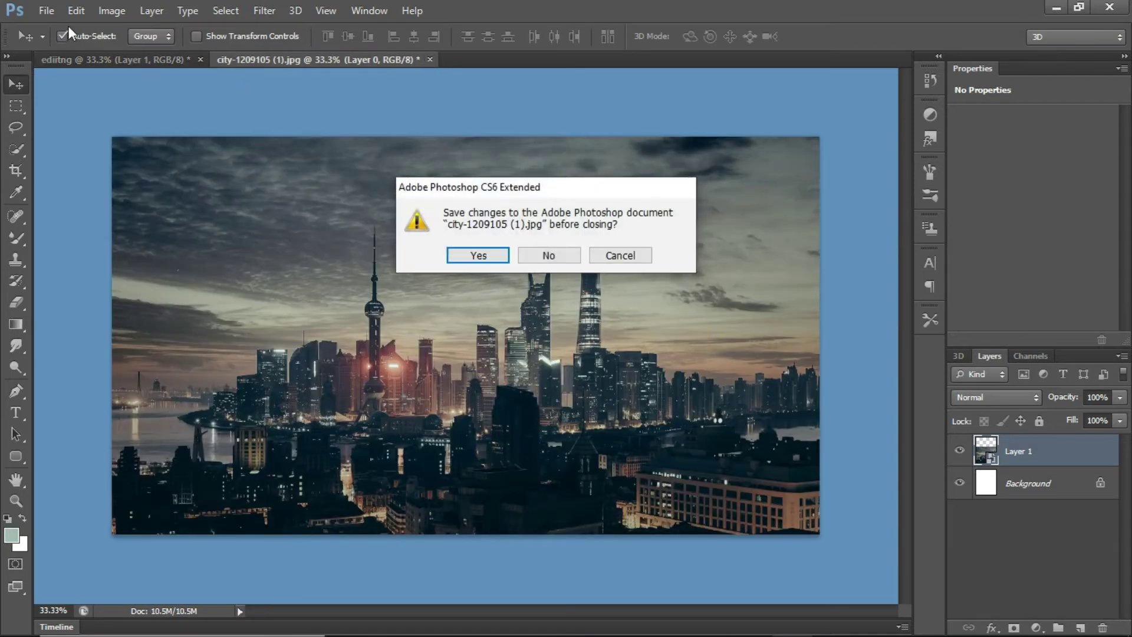
click(557, 255)
click(46, 10)
click(53, 43)
click(410, 127)
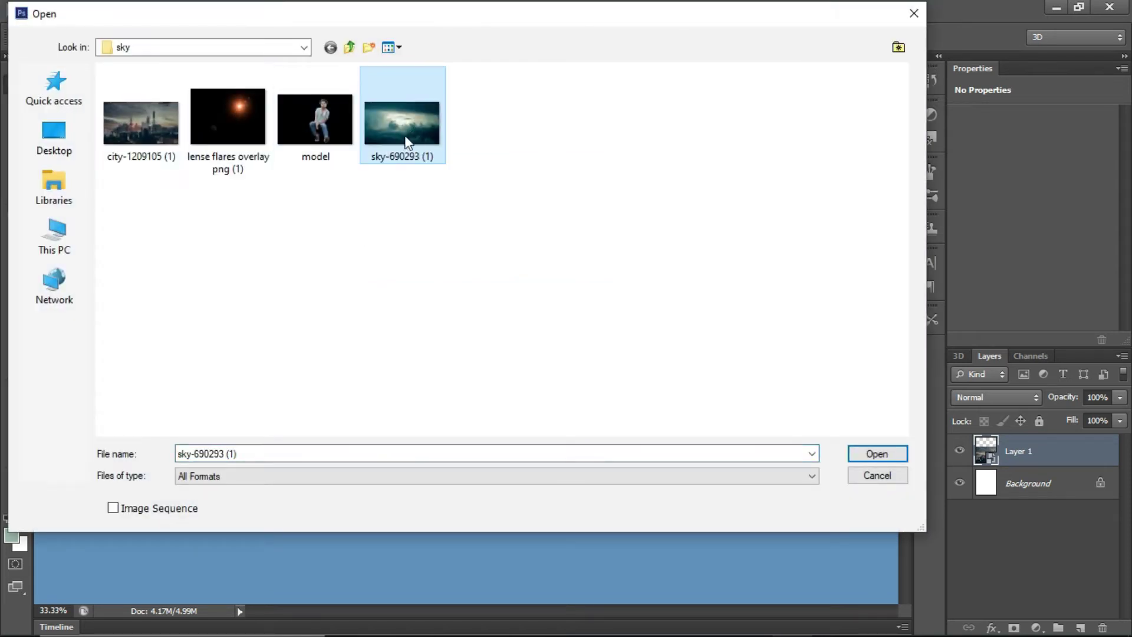
click(877, 454)
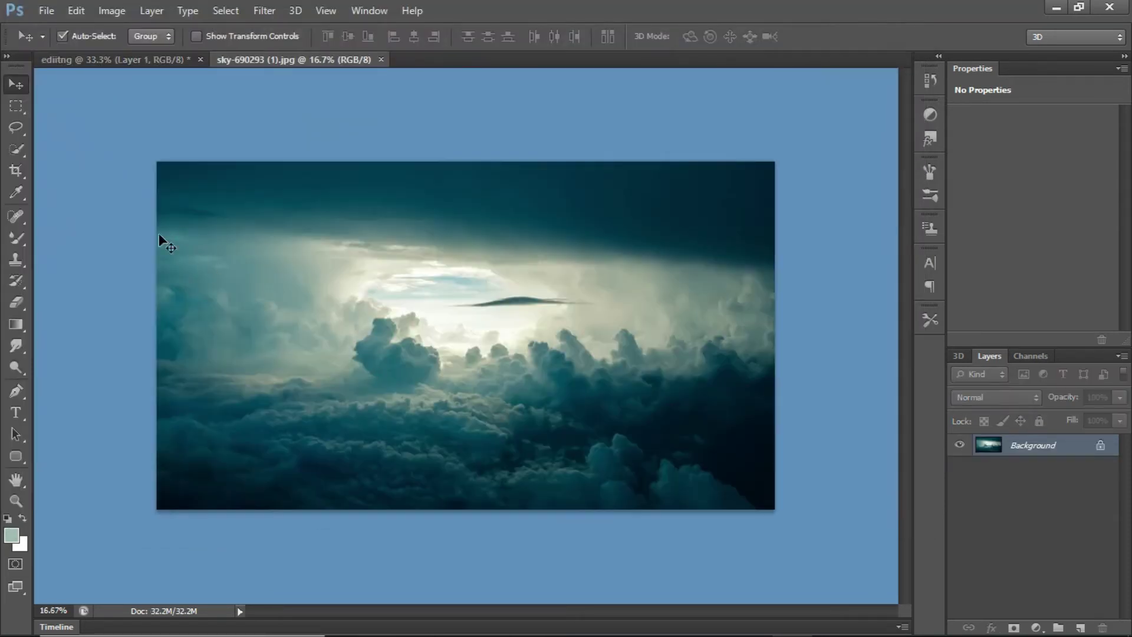
Step: Convert the sky image's Background layer to a smart object and bring it into the ediitng document
right_click(1031, 447)
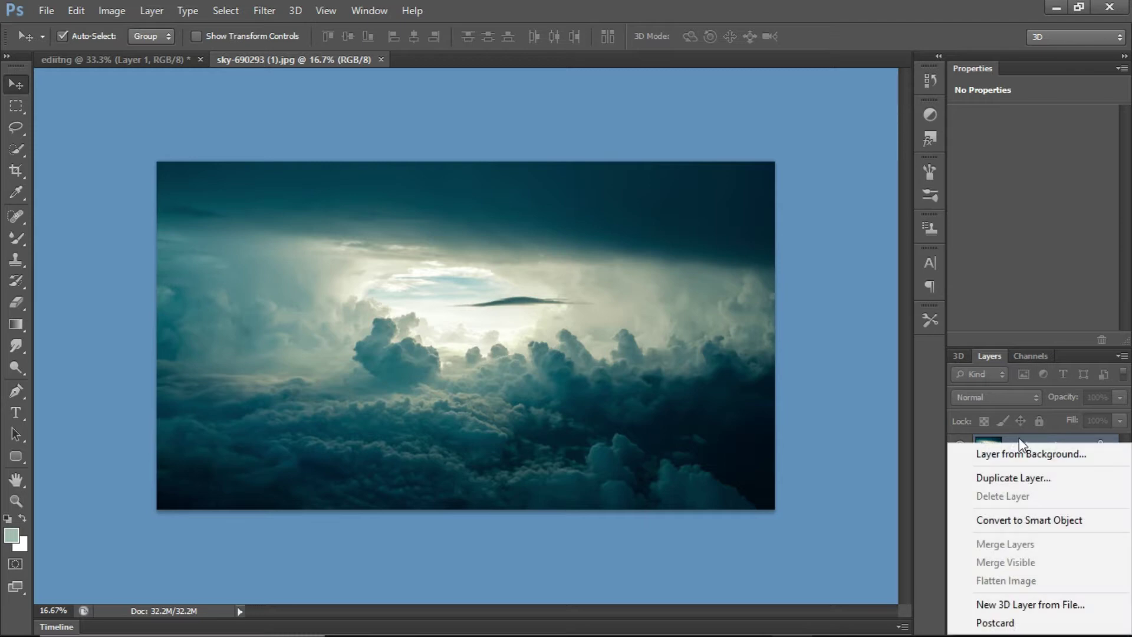
click(1025, 519)
drag(341, 298, 498, 304)
Step: Scale the sky layer down to about 197% and place it over the upper part of the canvas
key(ctrl+t)
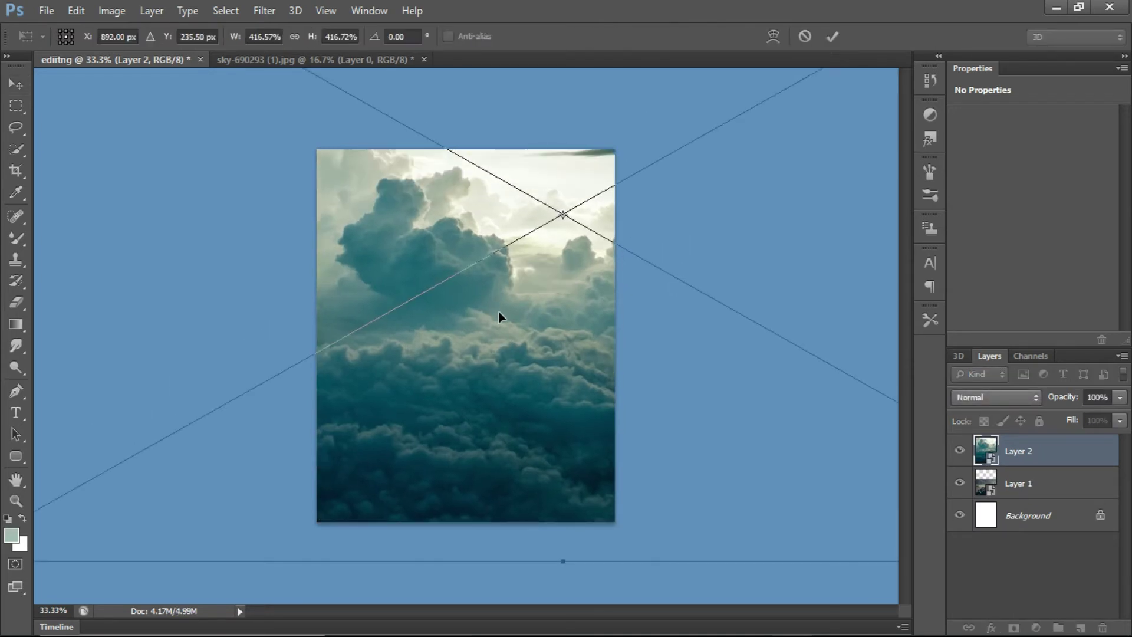
key(ctrl+minus)
key(ctrl+minus)
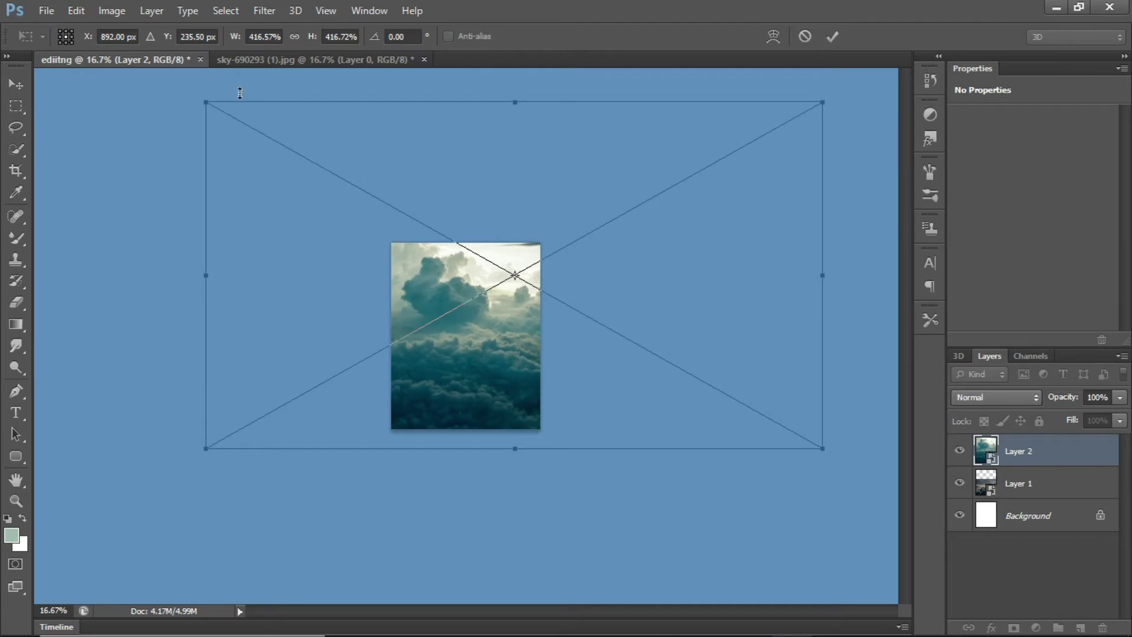
drag(206, 102, 368, 193)
drag(414, 281, 436, 305)
click(13, 86)
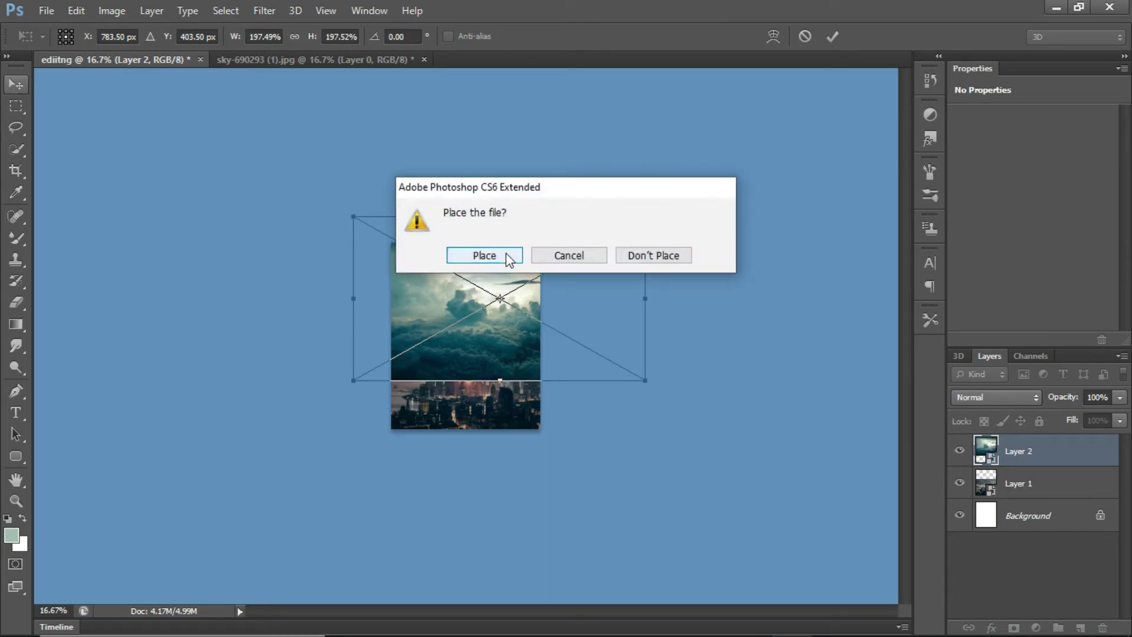
click(492, 337)
click(573, 258)
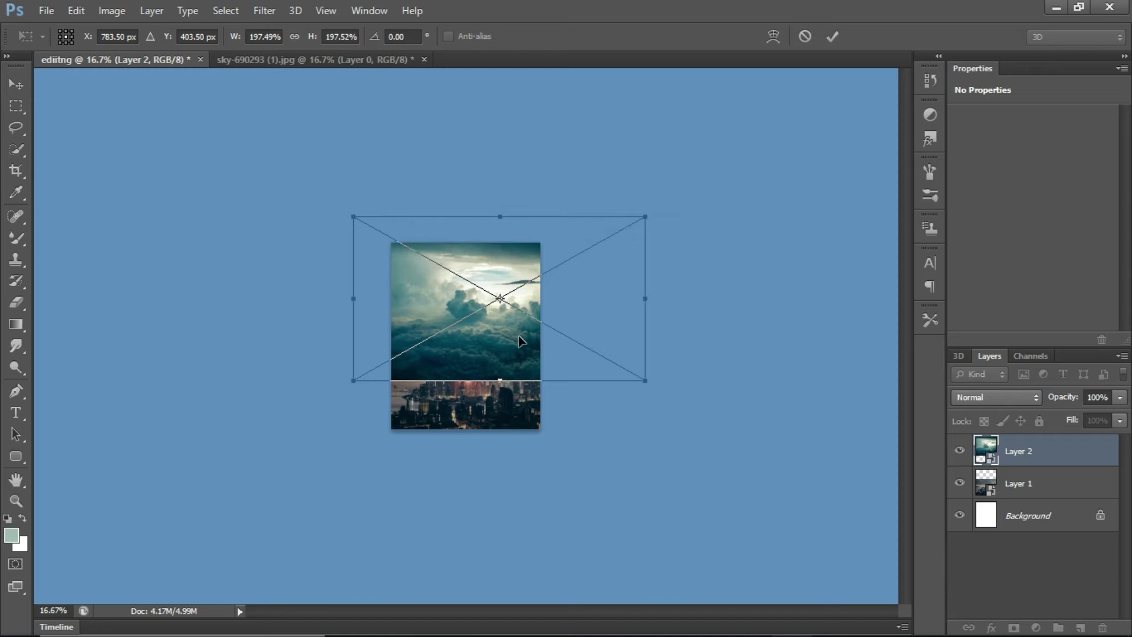
drag(519, 341, 495, 341)
click(14, 85)
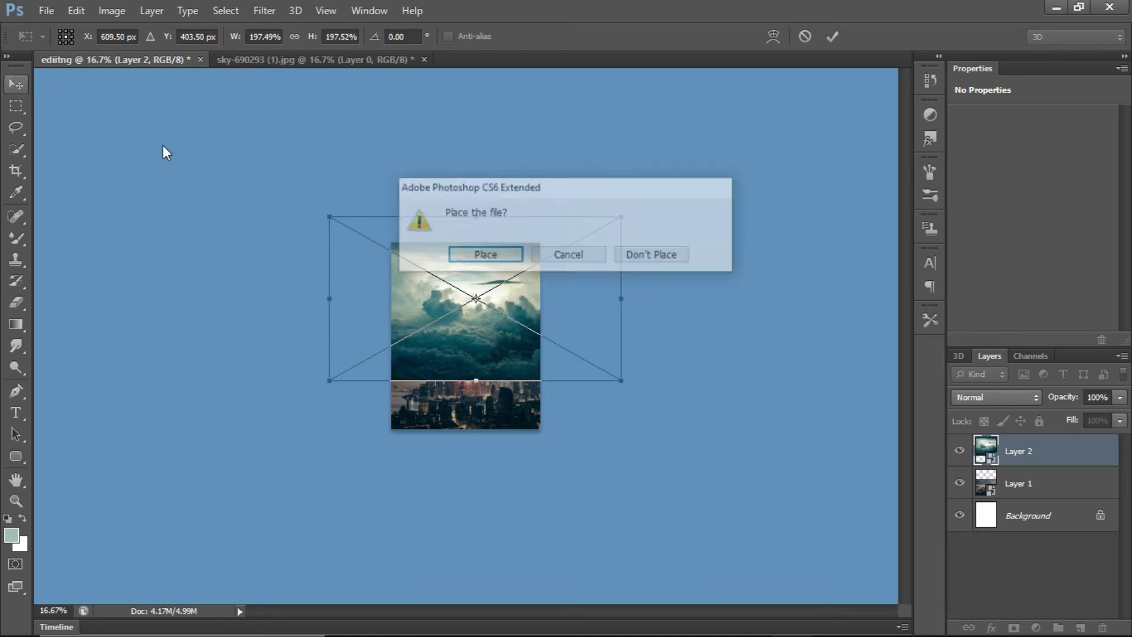
click(496, 258)
Step: Move the city layer, Layer 1, above the sky layer and rasterize it
drag(1029, 487, 1018, 444)
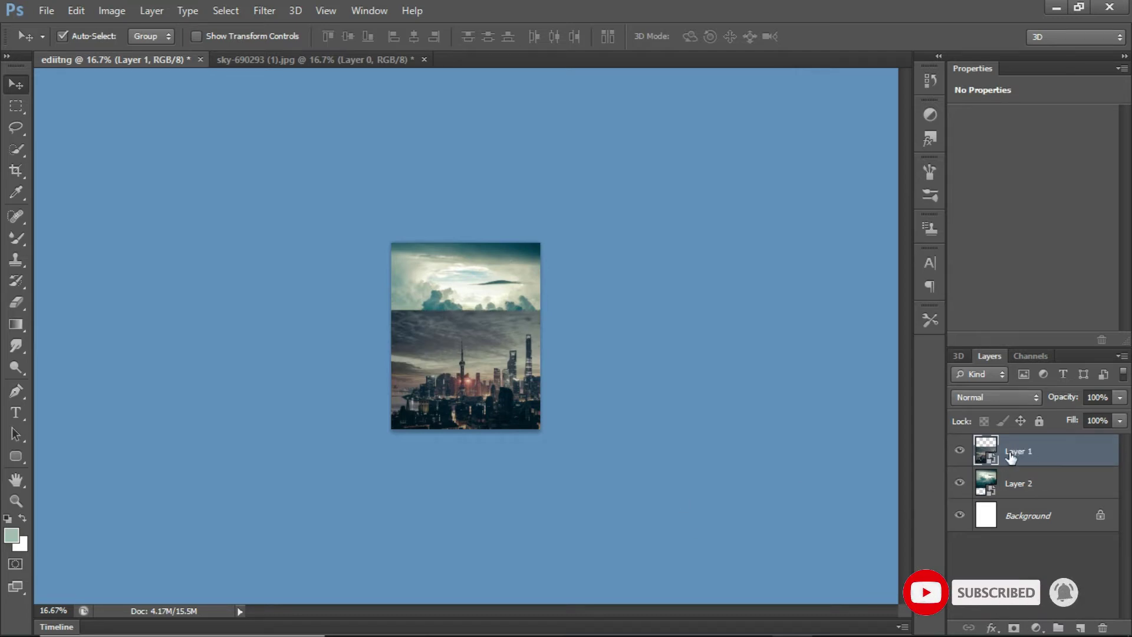
click(1024, 483)
click(1026, 448)
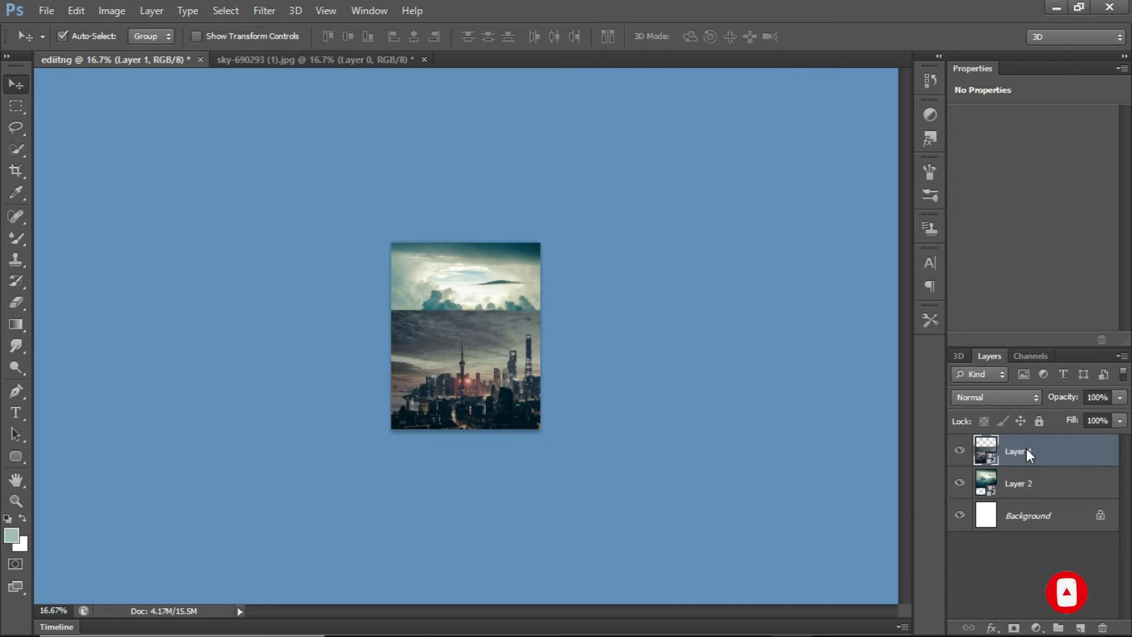
right_click(1026, 448)
click(710, 265)
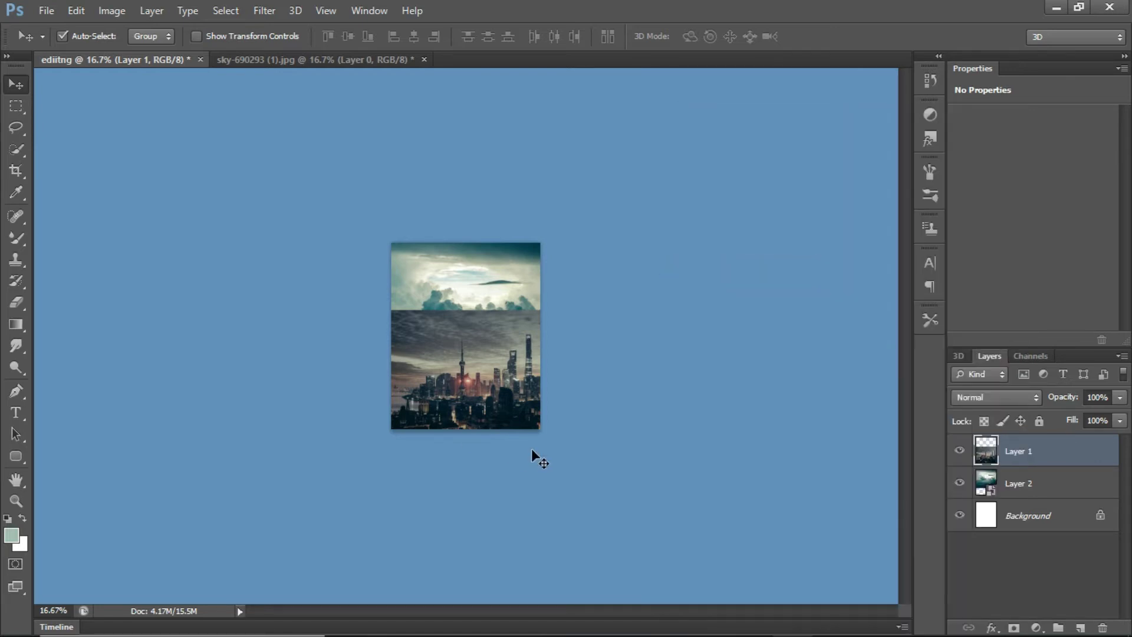
Step: Choose the Eraser tool and reduce its brush size to 800 px for working on the city layer
key(ctrl+plus)
key(ctrl+plus)
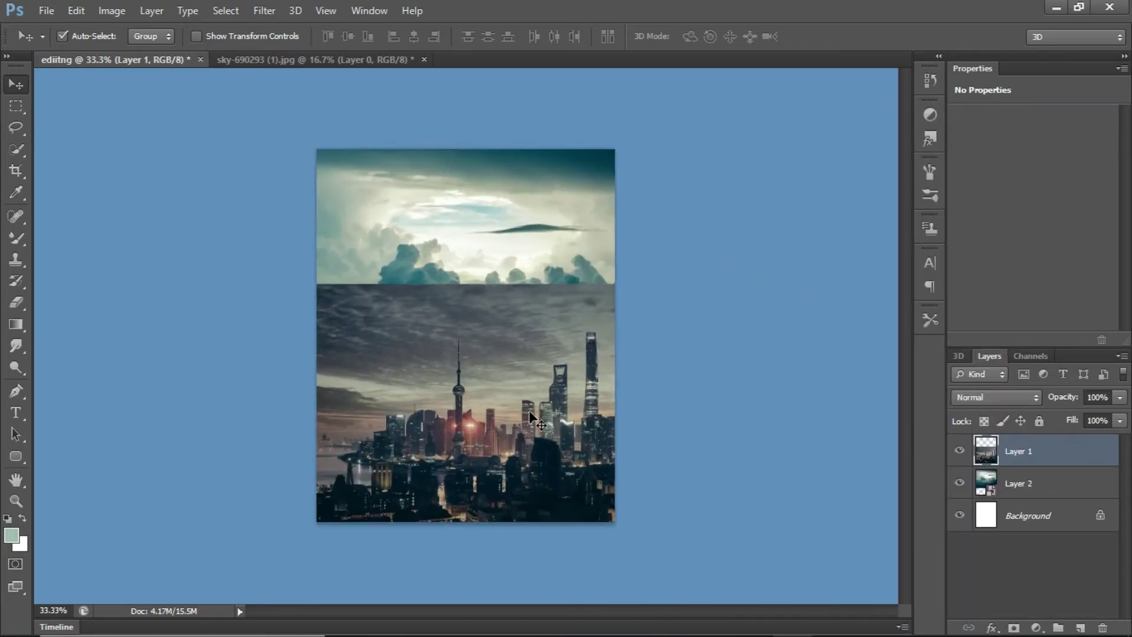
click(106, 16)
click(95, 104)
click(17, 301)
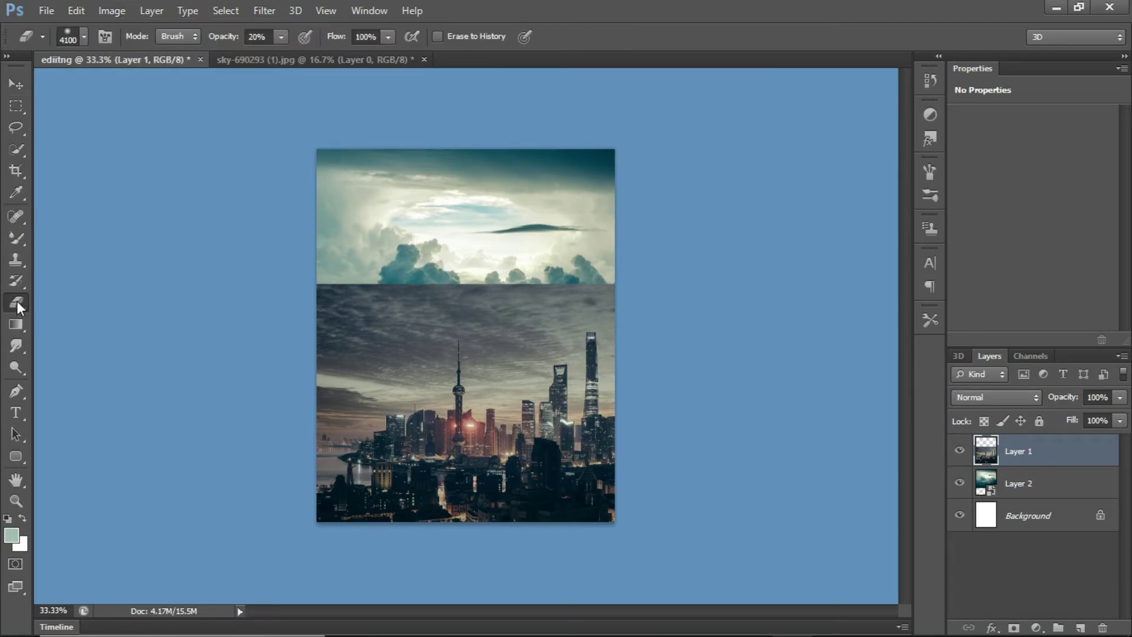
click(89, 298)
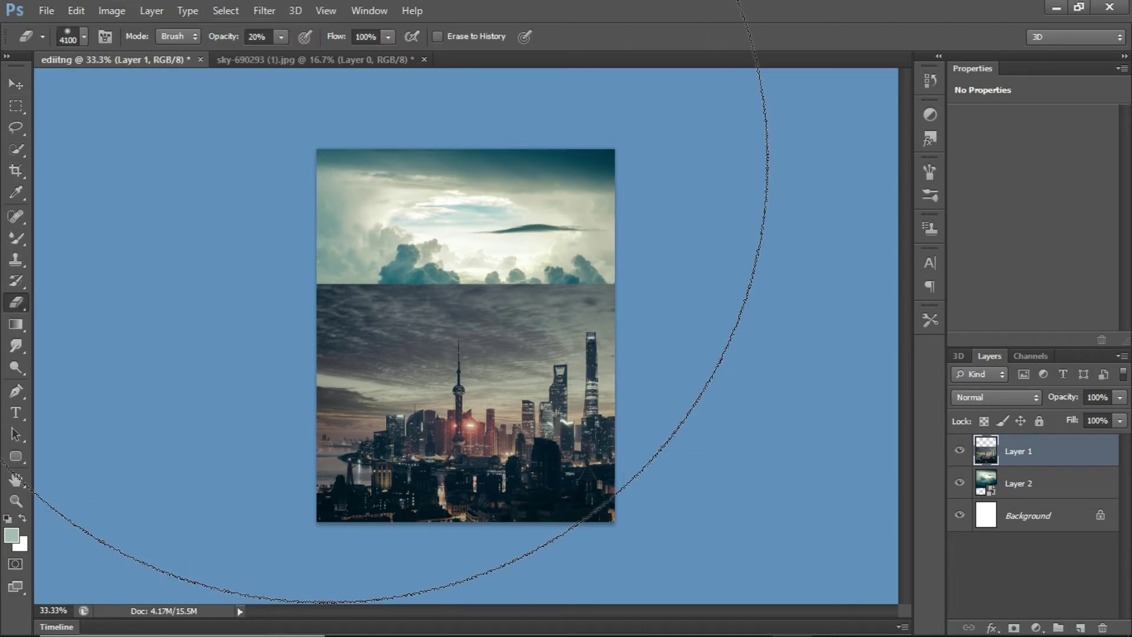
key(bracketleft)
key(bracketleft)
key(bracketleft)
key(bracketleft)
key(bracketleft)
key(bracketleft)
key(bracketleft)
key(bracketleft)
key(bracketleft)
key(bracketleft)
key(bracketleft)
key(bracketleft)
key(bracketleft)
key(bracketleft)
key(bracketleft)
key(bracketleft)
key(bracketleft)
key(bracketleft)
key(bracketleft)
key(bracketleft)
key(bracketleft)
key(bracketleft)
key(bracketleft)
key(bracketleft)
key(bracketleft)
key(bracketleft)
key(bracketleft)
key(bracketleft)
key(bracketleft)
key(bracketleft)
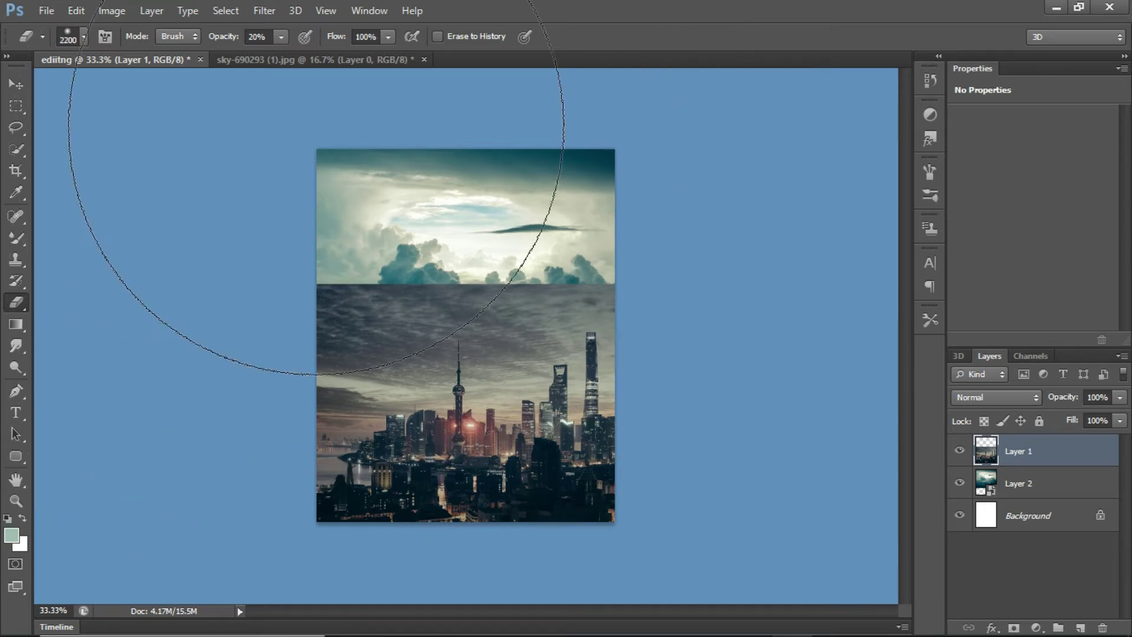
key(bracketleft)
key(bracketleft)
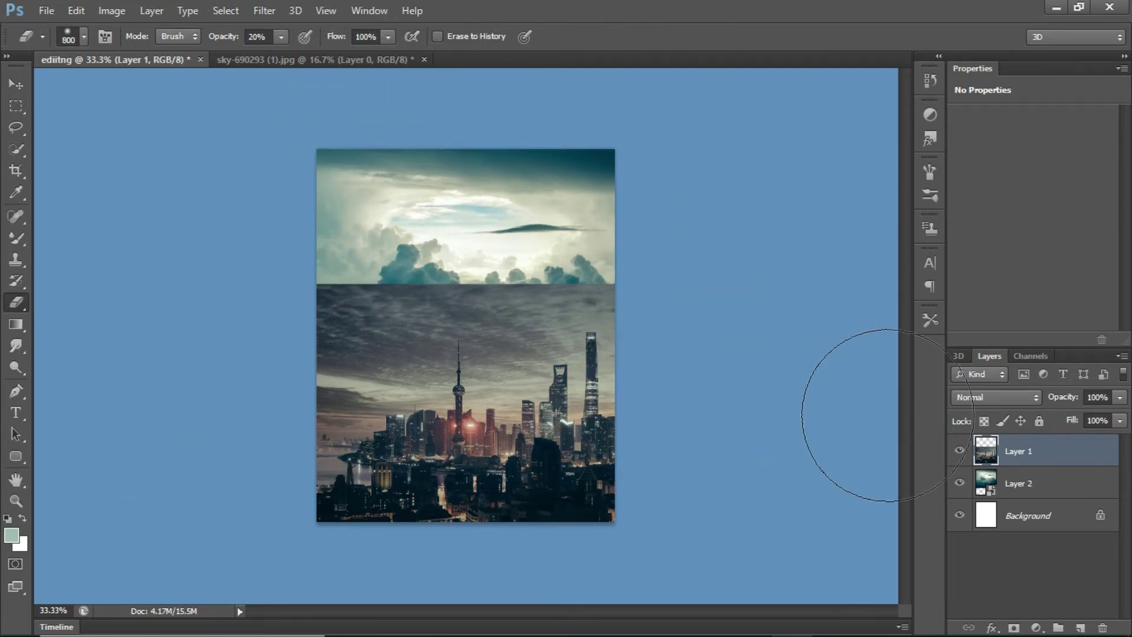
Step: Erase the city layer's hard upper edge with a soft 800 px eraser at 20% opacity to blend it into the clouds
right_click(388, 308)
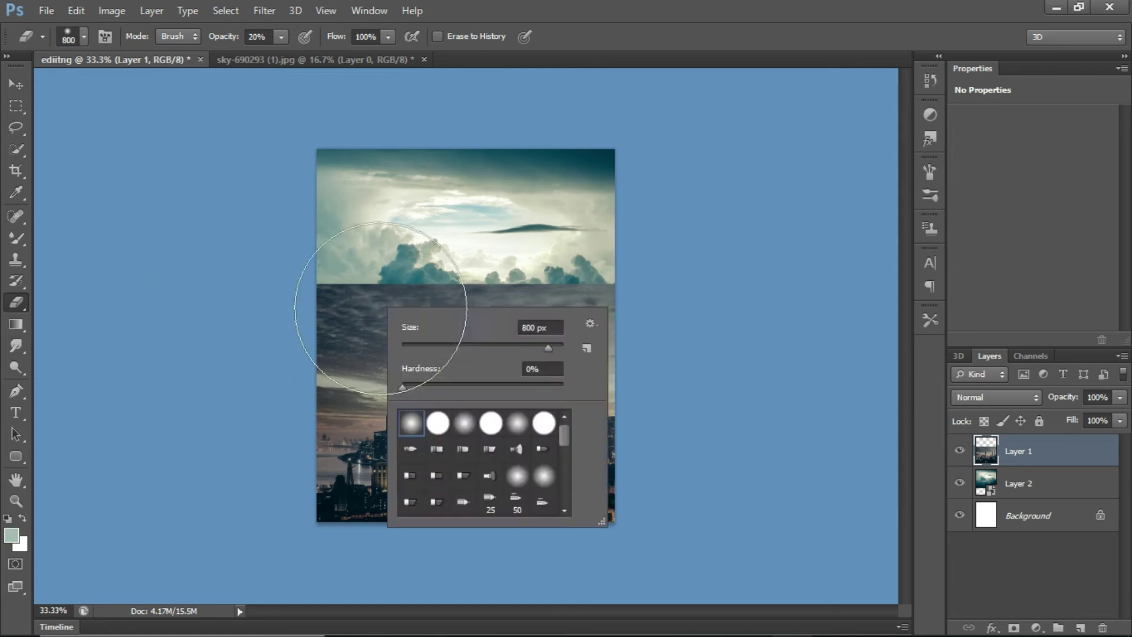
click(499, 348)
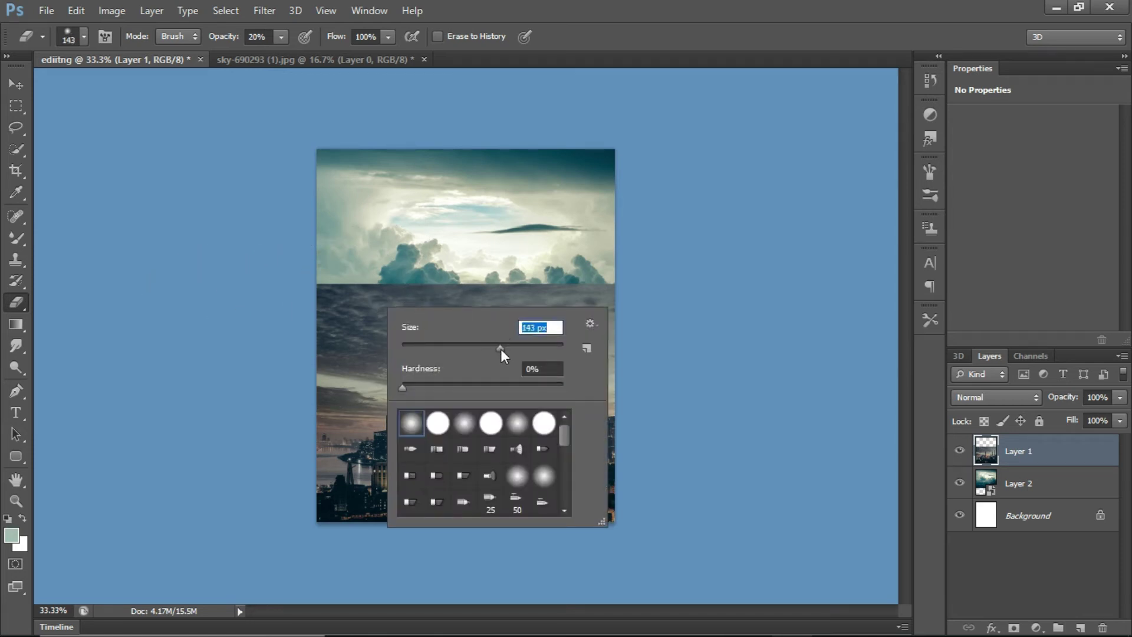
drag(533, 354, 540, 355)
click(279, 38)
drag(278, 55, 282, 56)
key(bracketright)
key(bracketright)
key(bracketright)
key(bracketright)
click(369, 299)
click(369, 299)
mouse_move(356, 305)
mouse_down()
mouse_move(428, 306)
mouse_move(520, 232)
mouse_move(554, 266)
mouse_move(558, 238)
mouse_move(450, 228)
mouse_move(346, 246)
mouse_move(404, 373)
mouse_up()
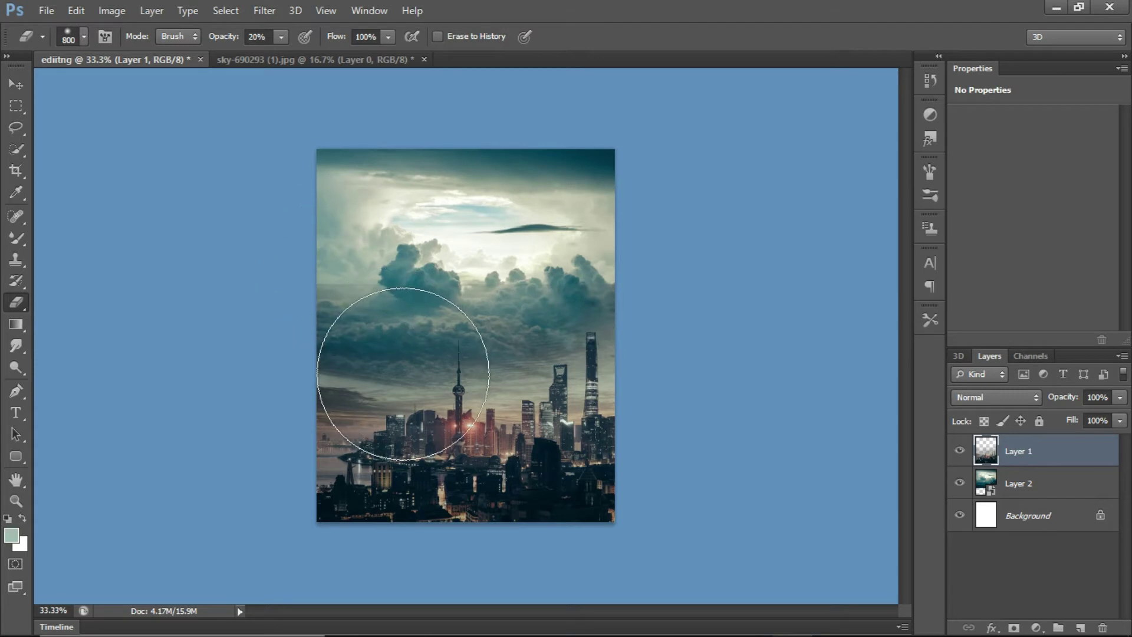
Step: Erase the remaining city sky above and between the skyscrapers with progressively smaller soft eraser brushes
key(bracketleft)
key(bracketleft)
key(bracketleft)
mouse_move(328, 290)
mouse_down()
mouse_move(346, 336)
mouse_move(394, 339)
mouse_move(395, 359)
mouse_move(340, 377)
mouse_move(349, 338)
mouse_move(408, 364)
mouse_move(463, 349)
mouse_move(502, 362)
mouse_move(492, 371)
mouse_move(480, 366)
mouse_move(524, 370)
mouse_move(539, 345)
mouse_move(596, 308)
mouse_move(633, 355)
mouse_move(629, 379)
mouse_move(620, 386)
mouse_move(623, 356)
mouse_move(572, 355)
mouse_move(580, 393)
mouse_up()
key(bracketleft)
key(bracketleft)
key(bracketleft)
key(bracketleft)
mouse_move(548, 352)
mouse_down()
mouse_move(477, 382)
mouse_move(505, 389)
mouse_move(502, 380)
mouse_move(429, 390)
mouse_move(438, 381)
mouse_move(441, 399)
mouse_move(379, 402)
mouse_move(320, 384)
mouse_up()
Step: Clean up the leftover city sky around the towers and along the horizon with a 125 px soft eraser
key(bracketright)
key(bracketright)
key(bracketleft)
key(bracketleft)
key(bracketleft)
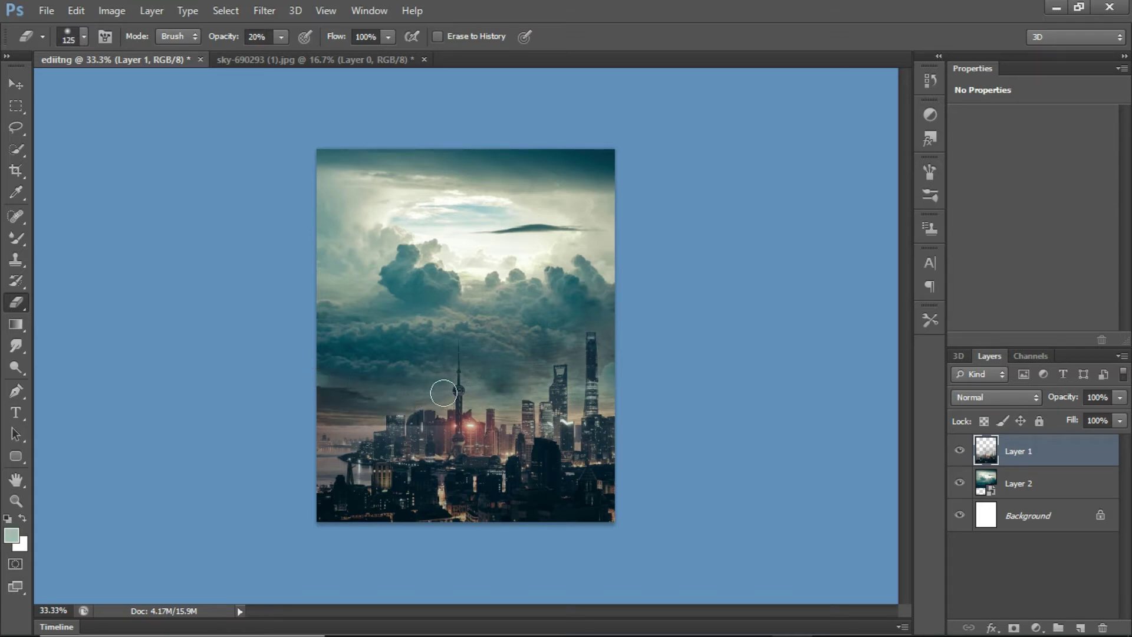
mouse_move(609, 405)
mouse_down()
mouse_move(603, 358)
mouse_move(574, 369)
mouse_move(449, 361)
mouse_up()
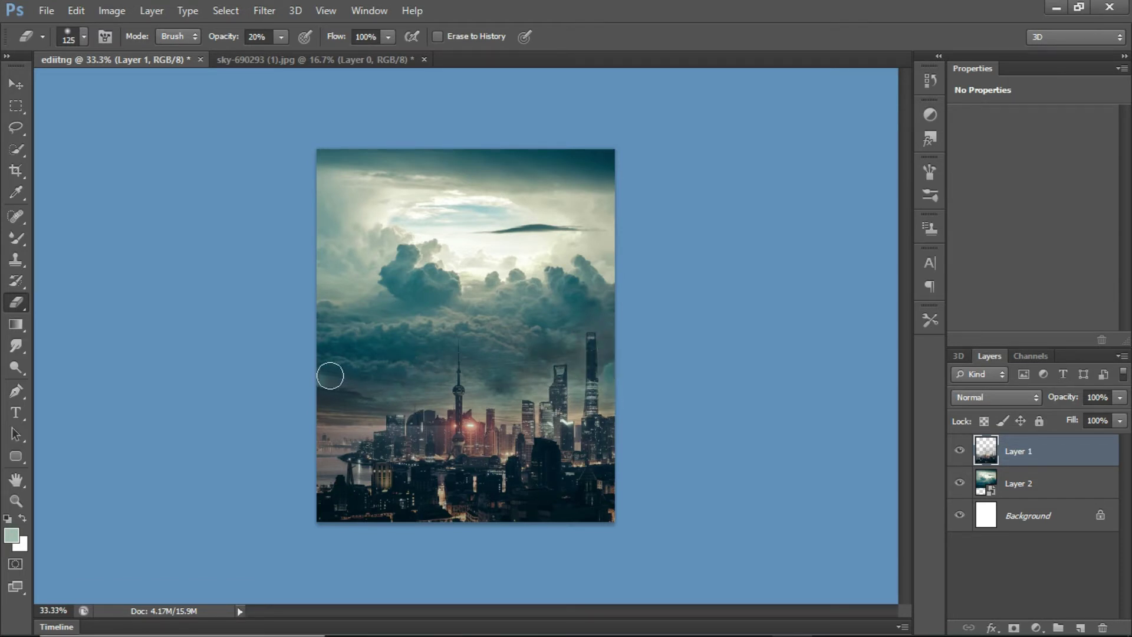
drag(329, 430, 366, 426)
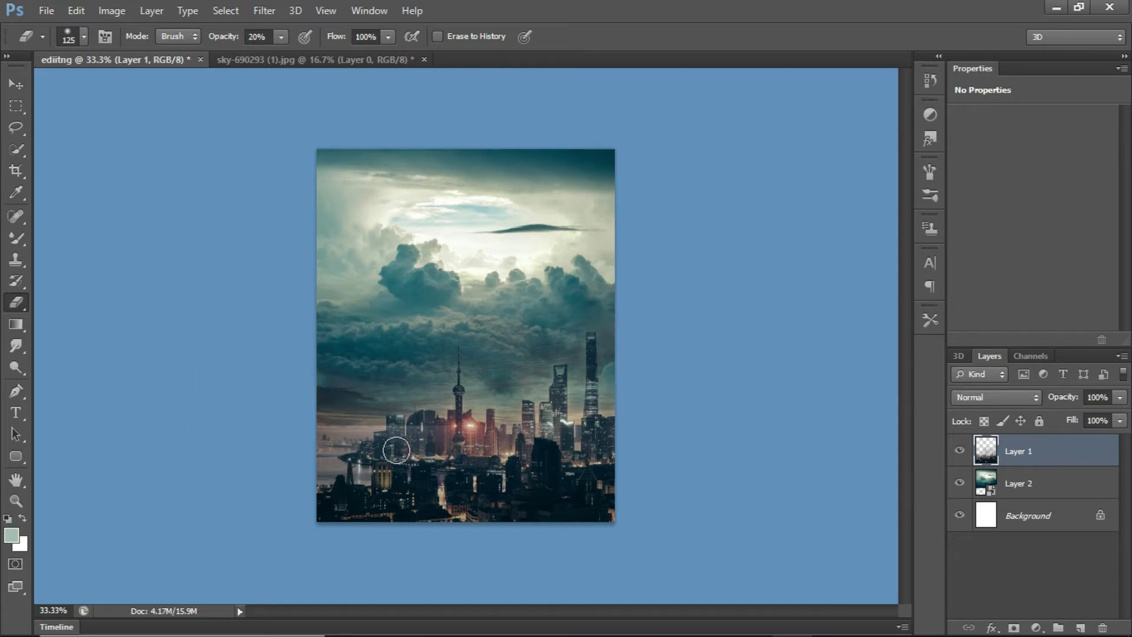
Step: Close the sky image without saving and open the lense flares overlay png (1) image
click(14, 83)
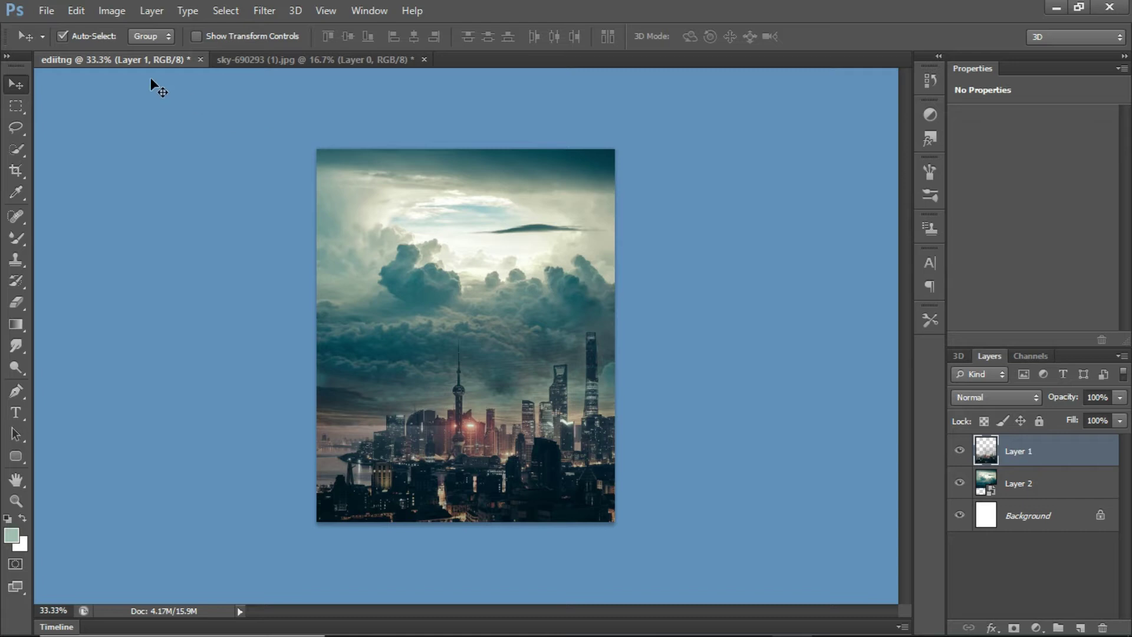
click(354, 59)
click(424, 59)
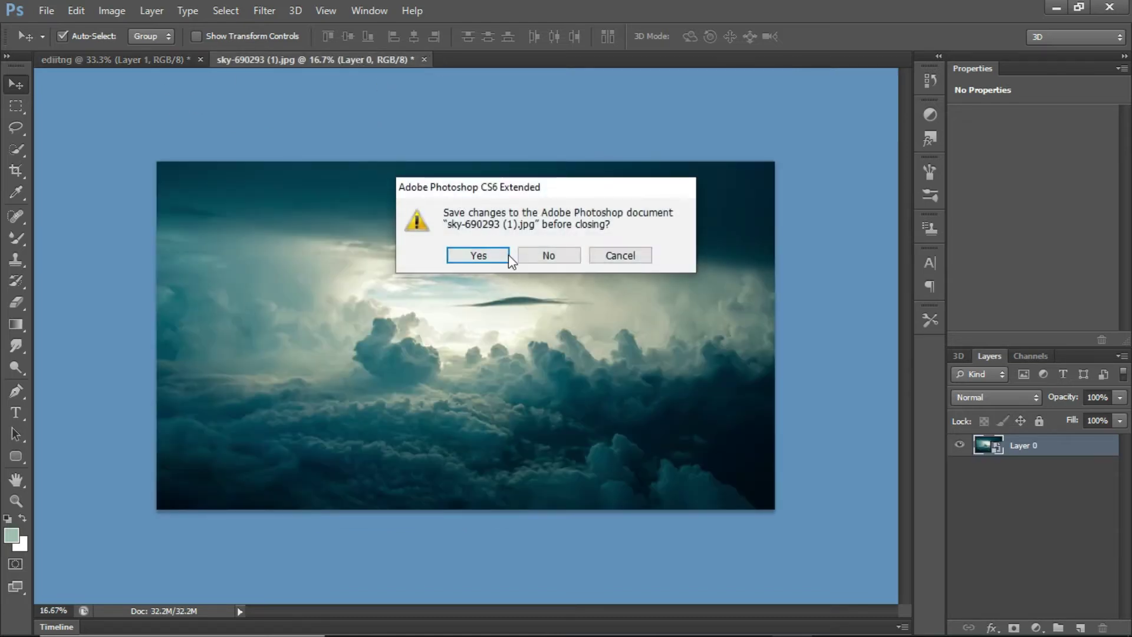
click(549, 255)
click(46, 11)
click(135, 44)
double_click(223, 122)
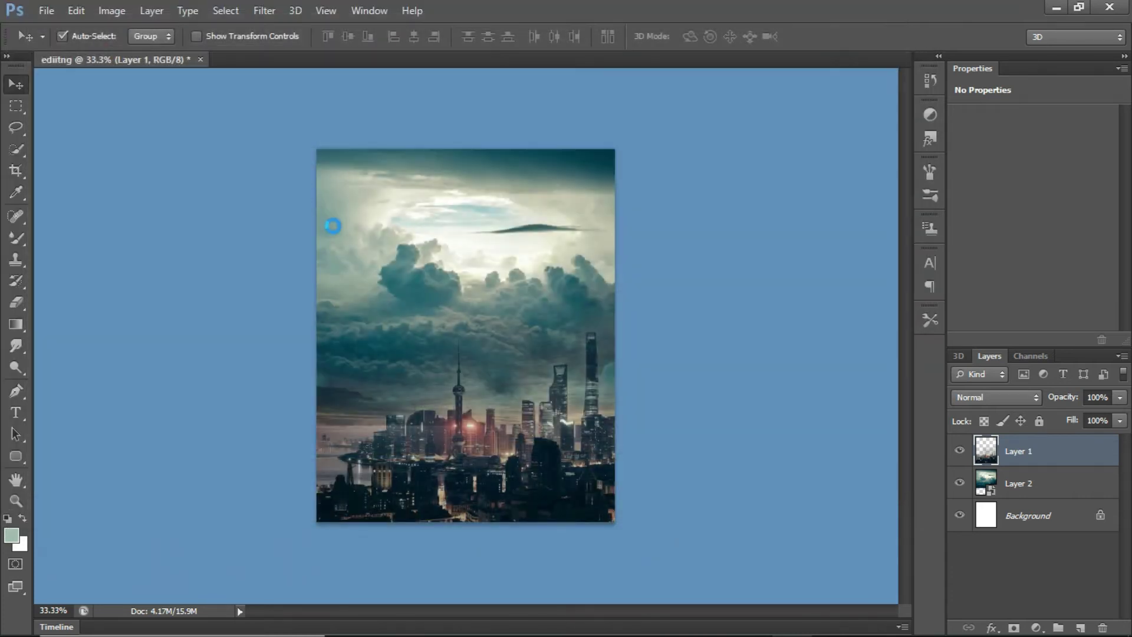
Step: Convert the lens flare layer to a smart object and bring it into the ediitng document
right_click(1030, 456)
click(1003, 330)
drag(543, 287, 419, 310)
drag(429, 271, 444, 341)
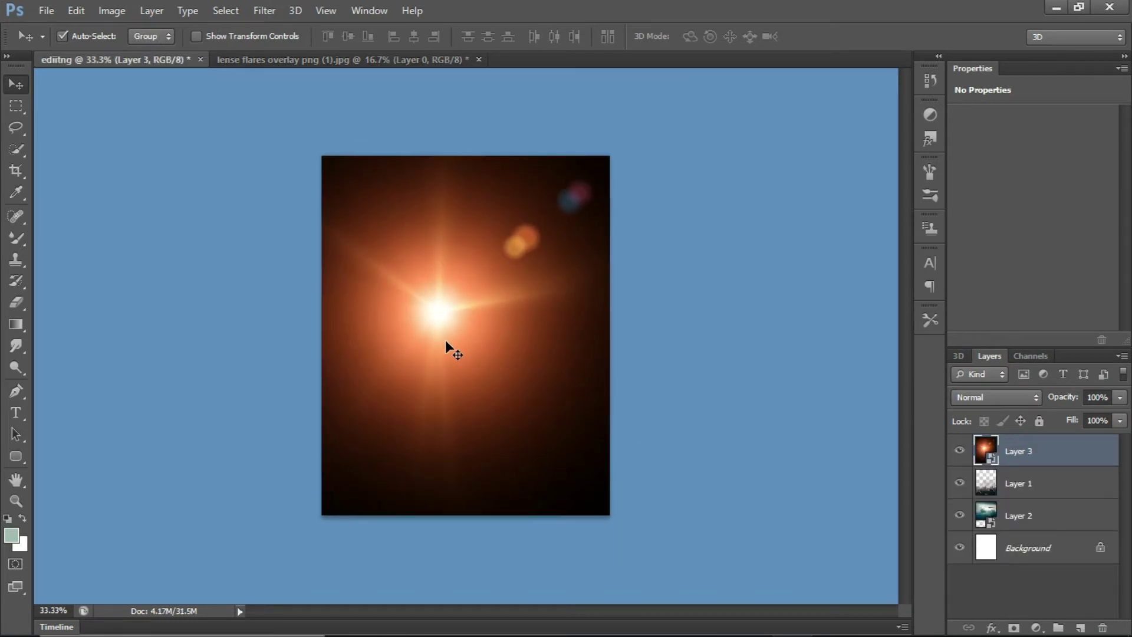
Step: Scale the lens flare layer down to about 123% and move it onto the lower part of the canvas
key(ctrl+minus)
key(ctrl+minus)
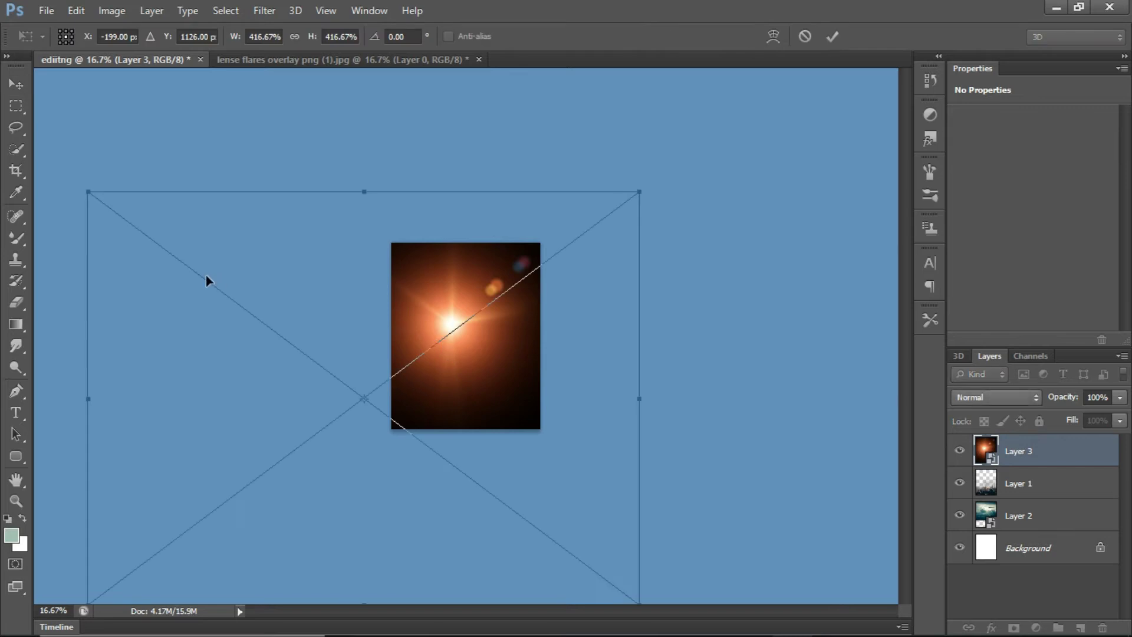
drag(86, 191, 278, 336)
drag(363, 360, 414, 338)
key(ctrl+plus)
key(ctrl+plus)
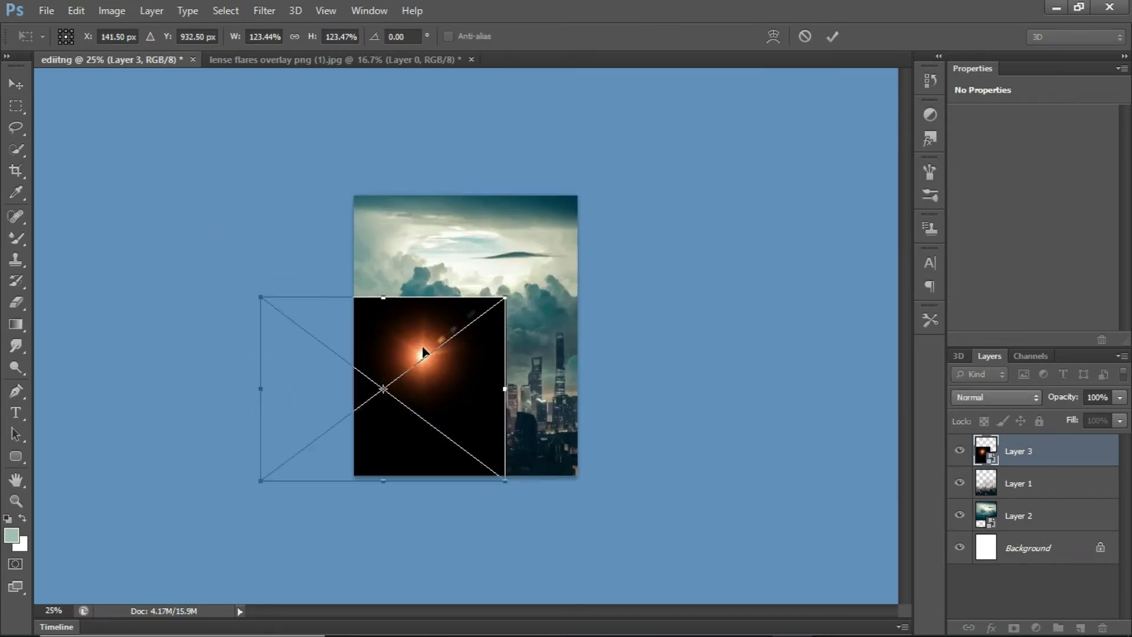
Step: Set the flare layer's blend mode to Screen and place it over the red light in the city
click(997, 397)
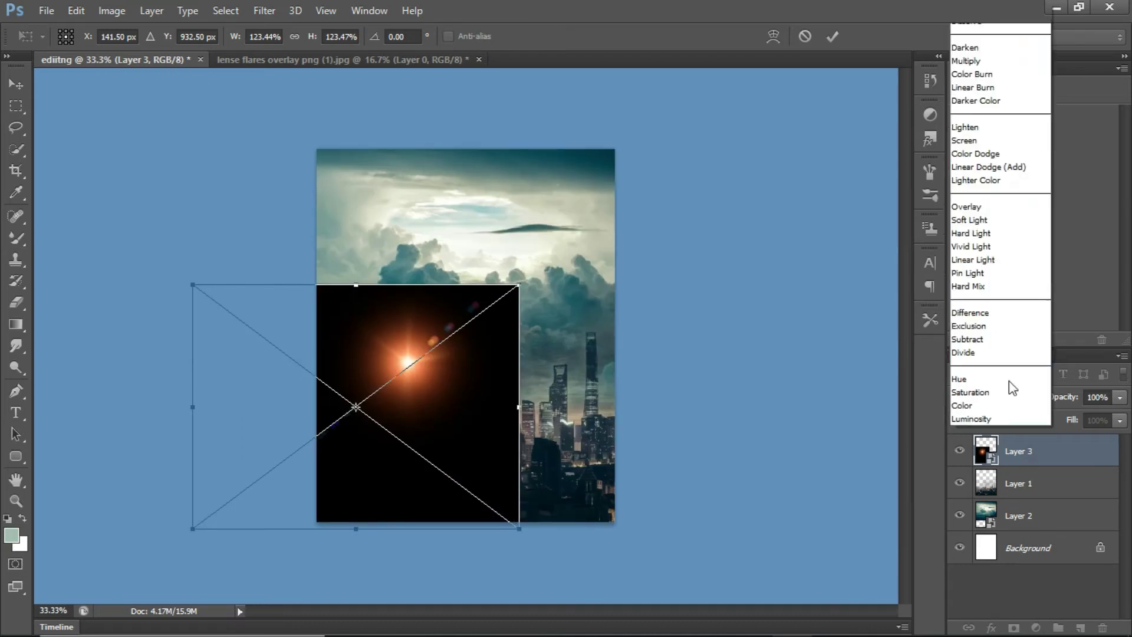
click(982, 137)
drag(426, 406, 493, 466)
click(16, 84)
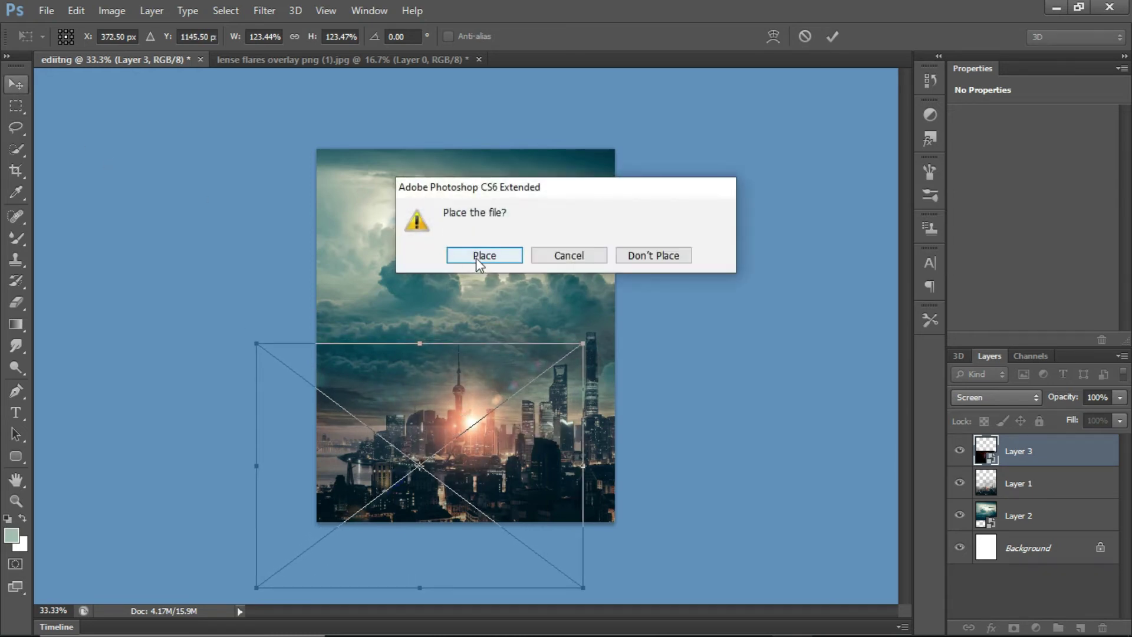
click(480, 257)
Step: Scale the flare down to about 55% and align its center with the red light beside the TV tower
key(ctrl+t)
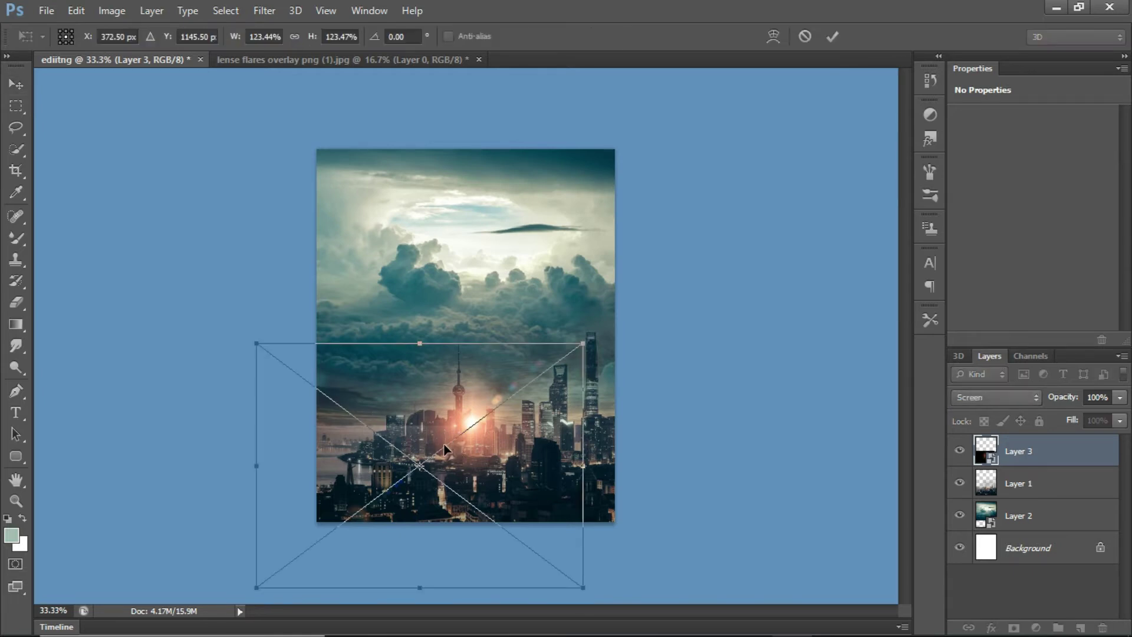
drag(256, 344, 347, 411)
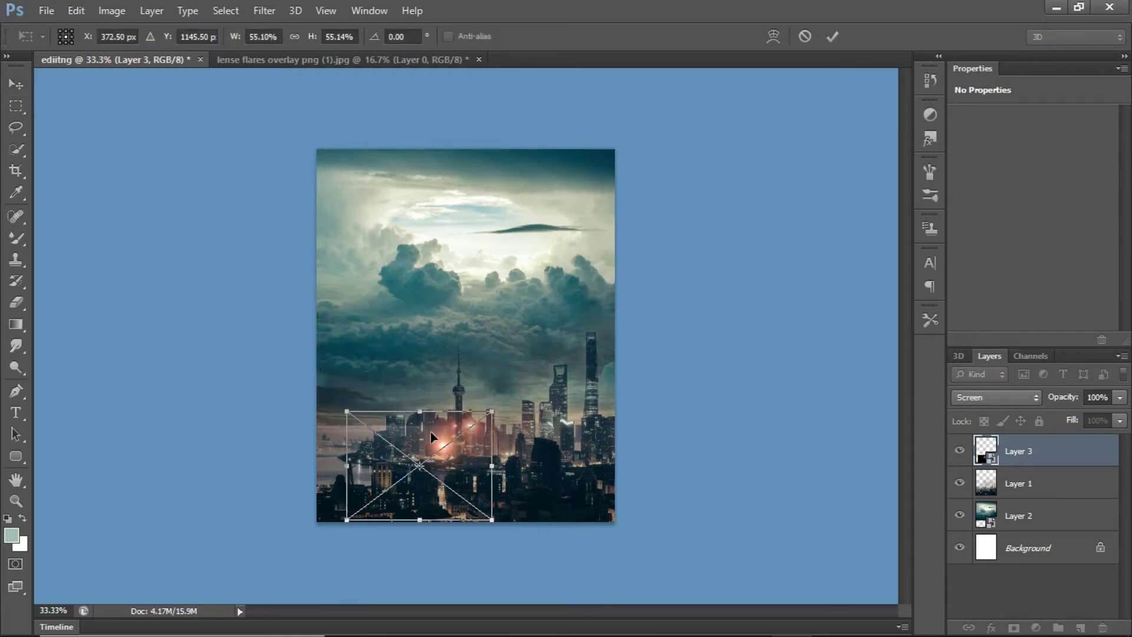
drag(464, 459, 500, 437)
key(Left)
key(Left)
key(Left)
key(Left)
key(Left)
key(Down)
key(Down)
key(Down)
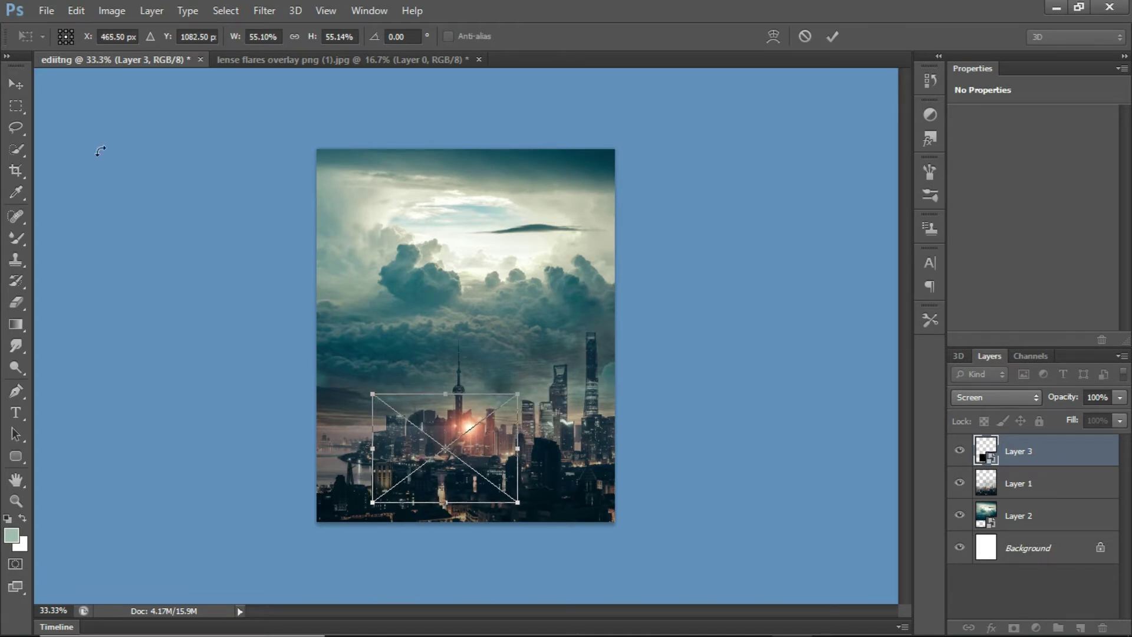
click(14, 87)
click(511, 257)
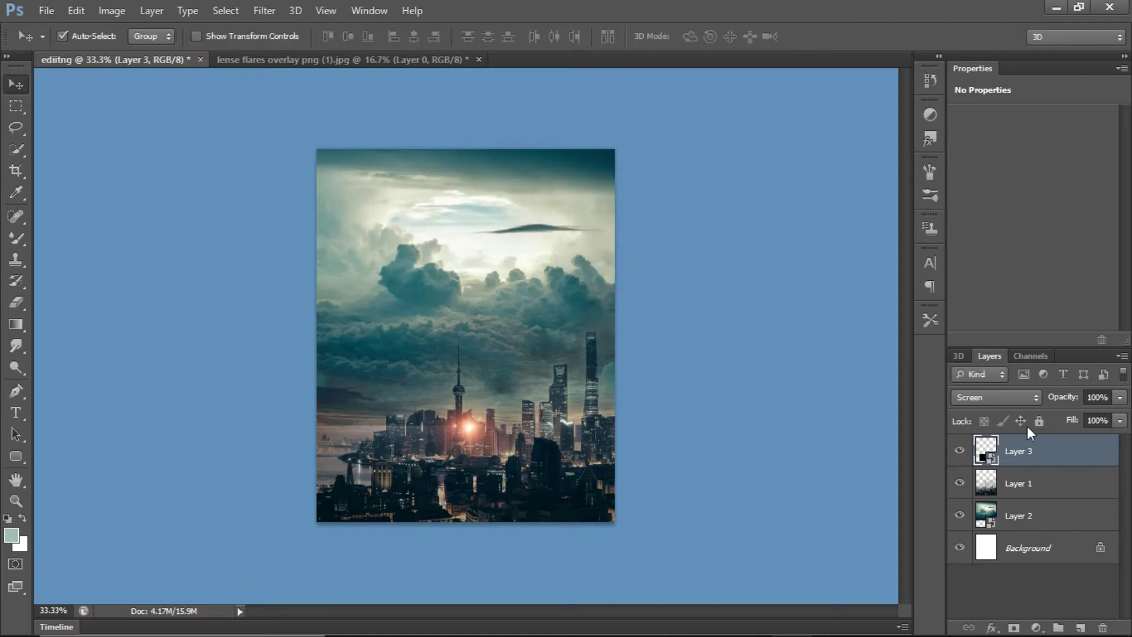
Step: Lower the flare layer's opacity to 53%
click(1116, 398)
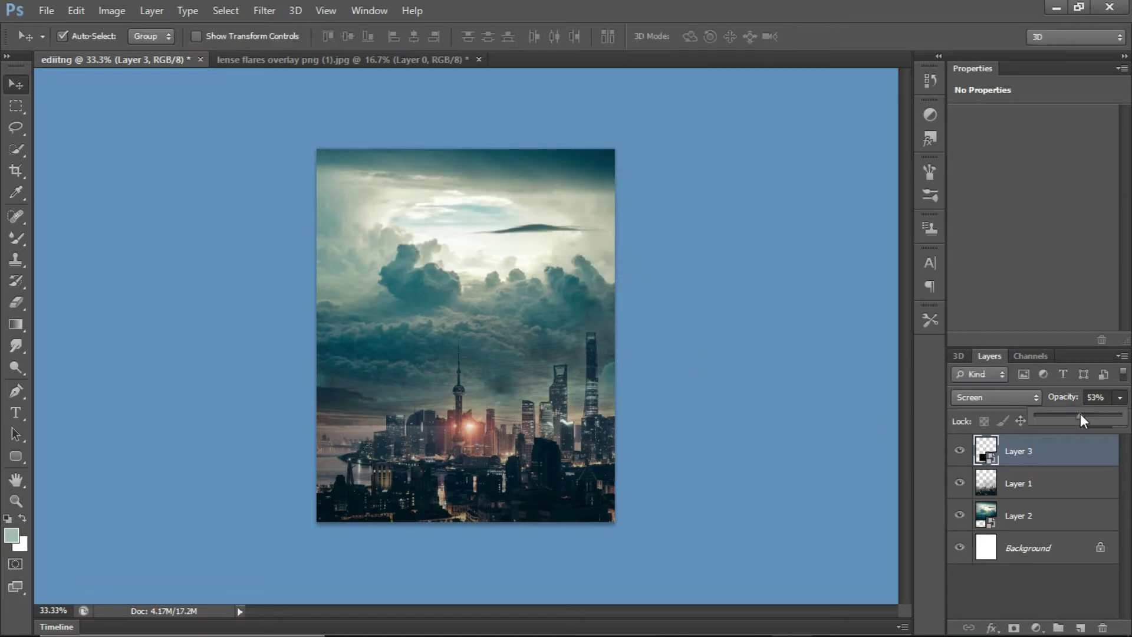
click(1044, 453)
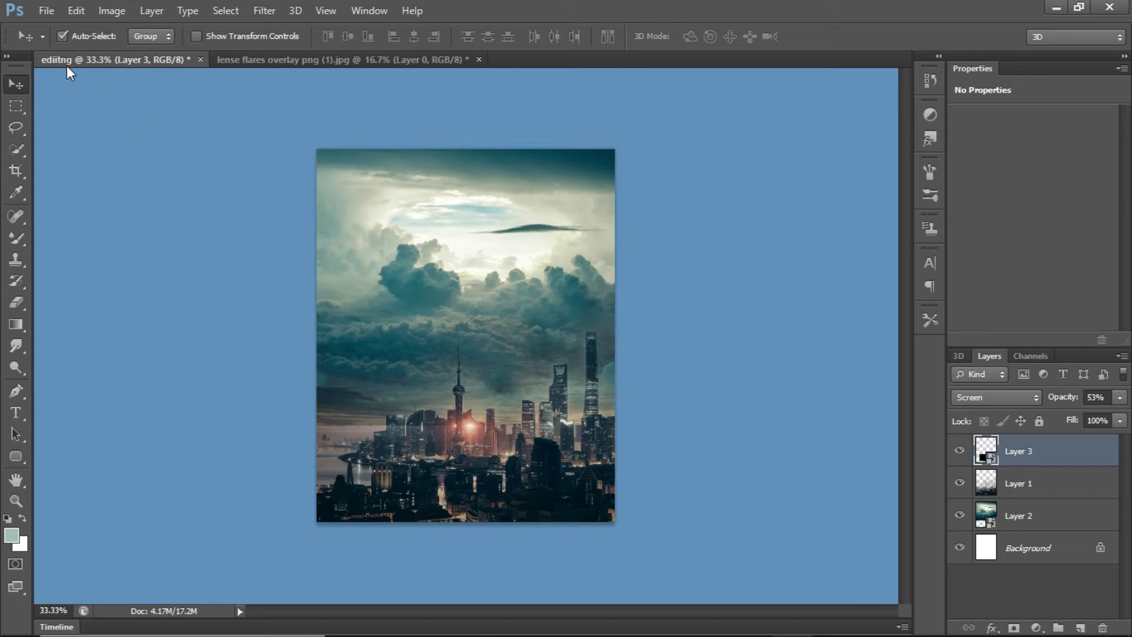
Step: Close the lens flare image without saving its changes
click(44, 10)
click(328, 56)
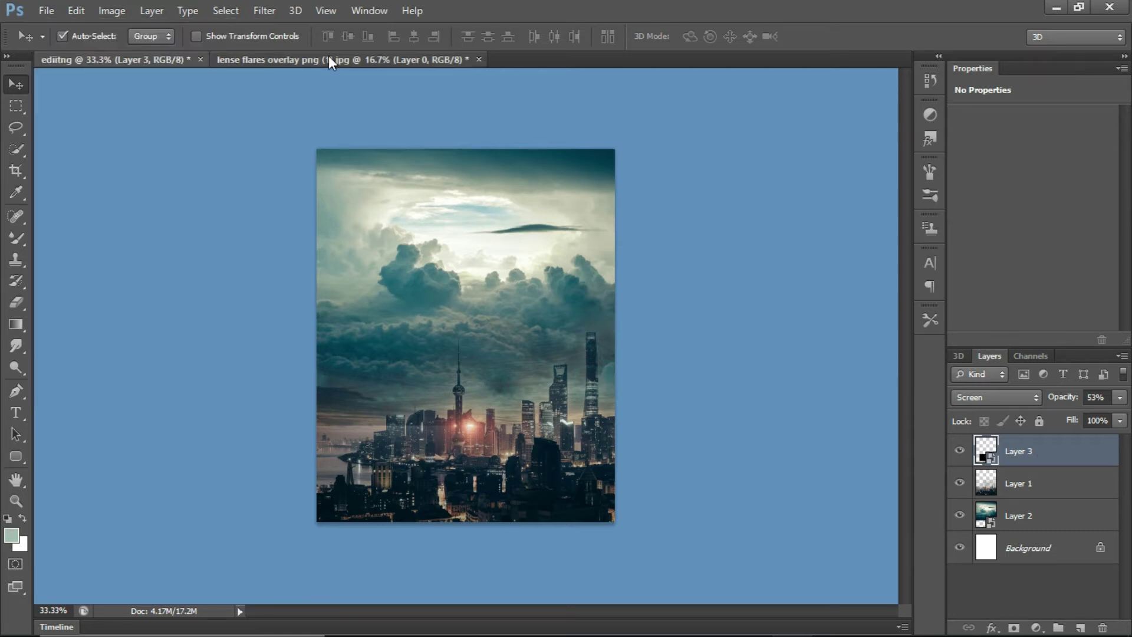
click(479, 59)
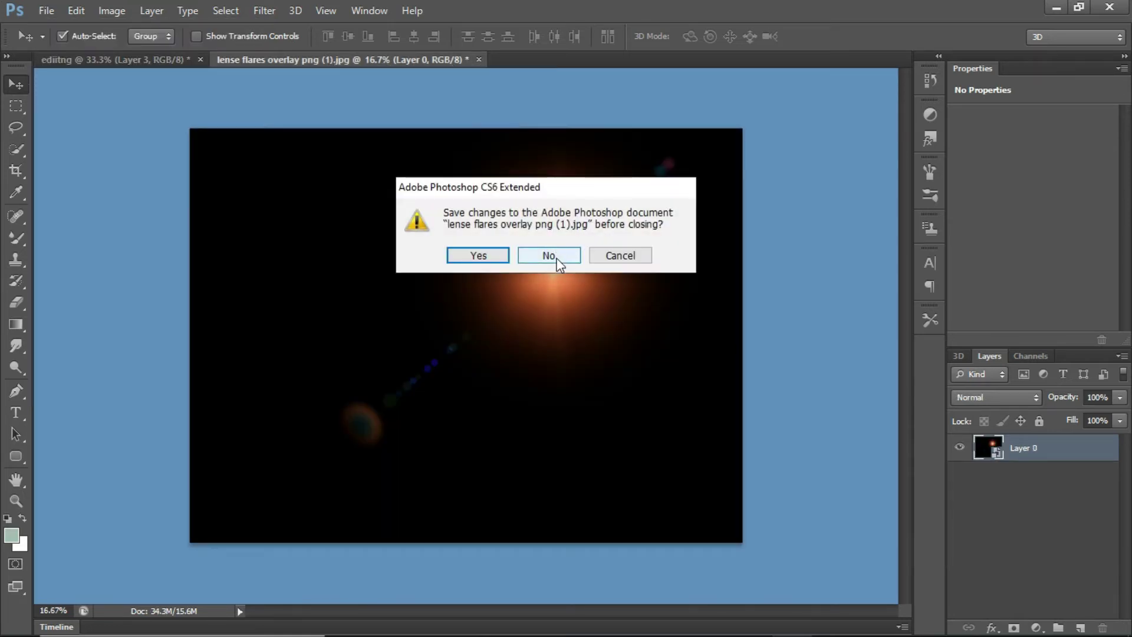
click(548, 256)
Step: Create a new blank document of 1080 × 1350 pixels at 72 pixels/inch in RGB color
click(46, 10)
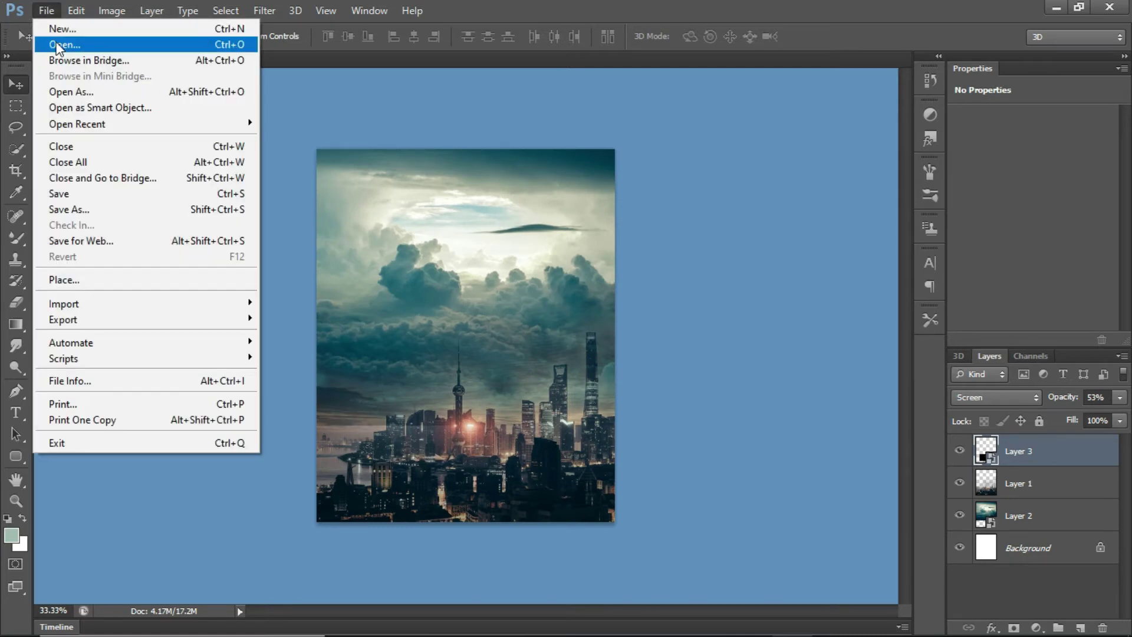
click(80, 29)
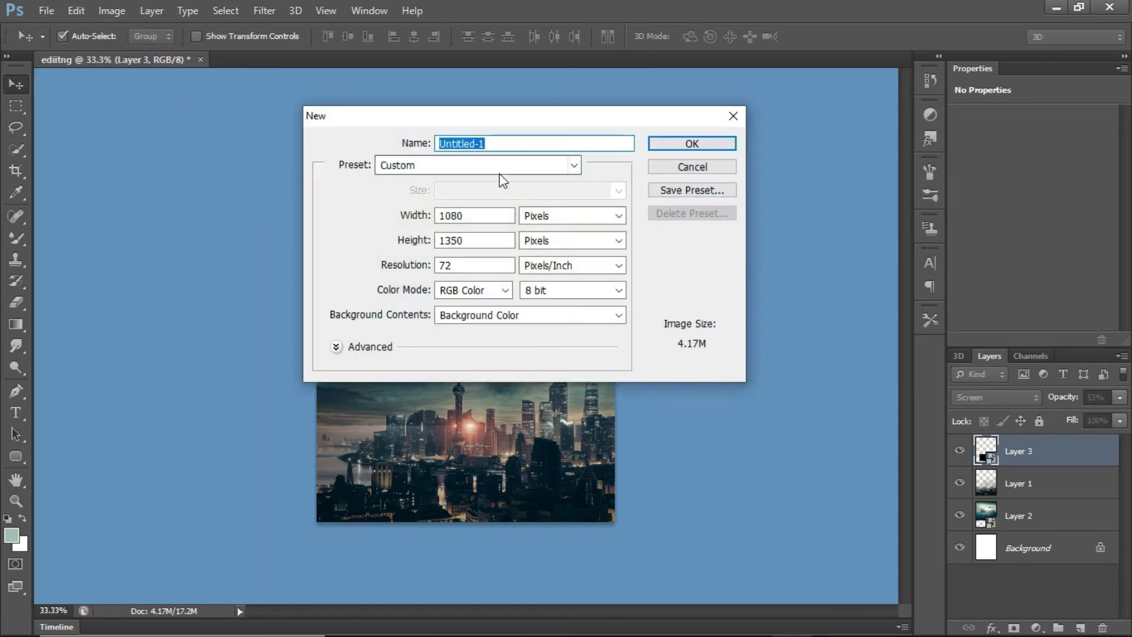
click(690, 144)
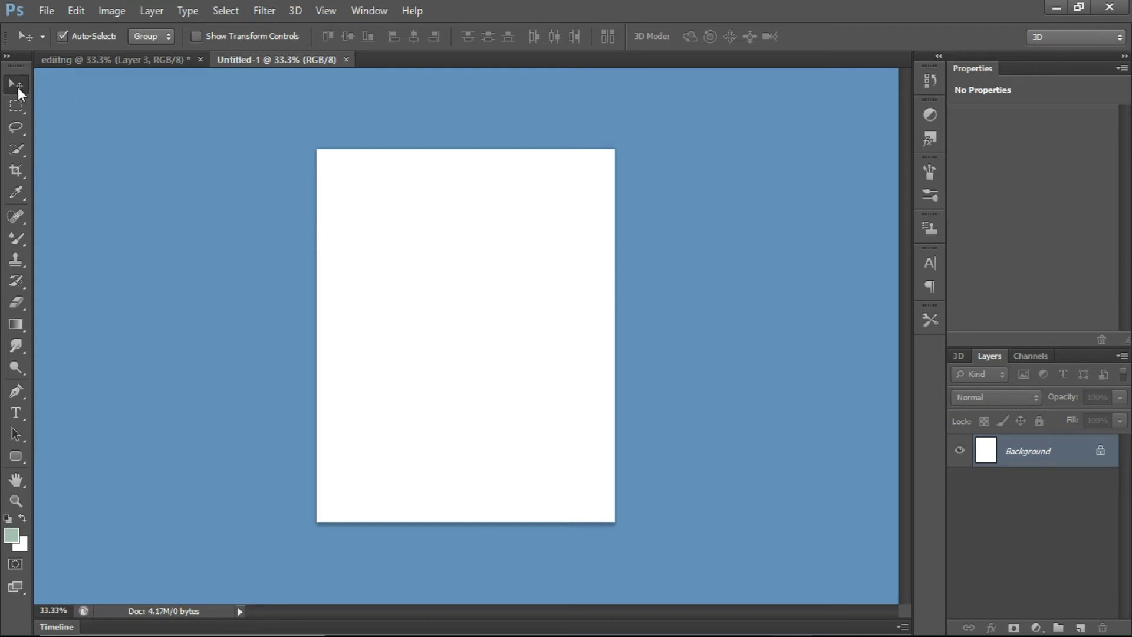
Step: Bring the blank white page into the ediitng document, scale it to about 29% and place it over the bright clouds
drag(472, 373, 464, 336)
key(ctrl+t)
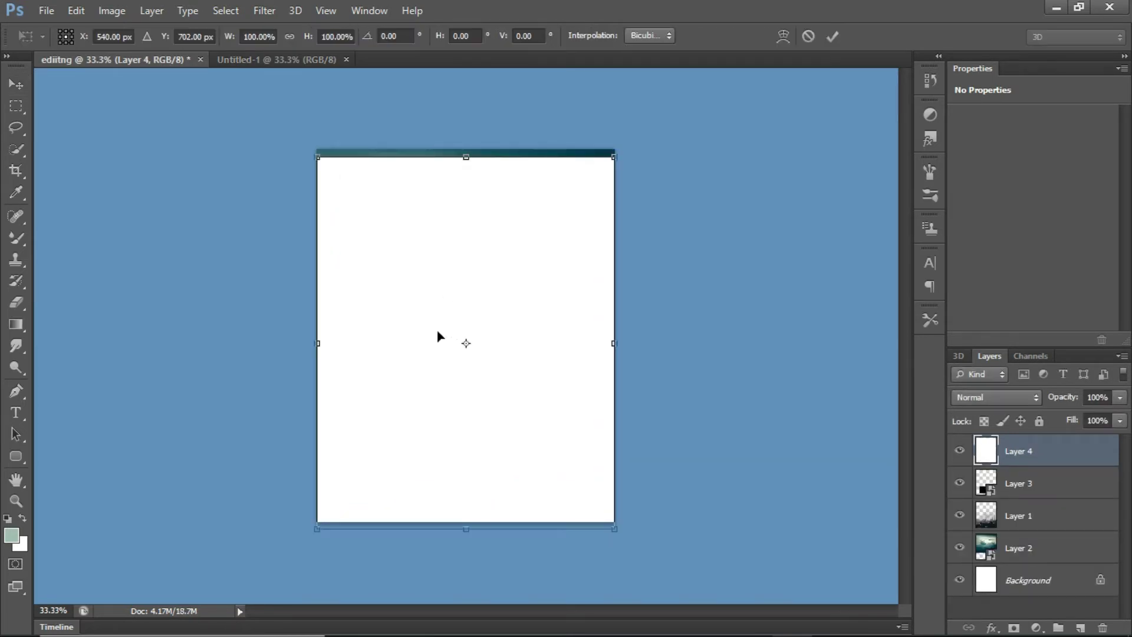
drag(319, 158, 424, 289)
drag(476, 323, 471, 239)
click(16, 84)
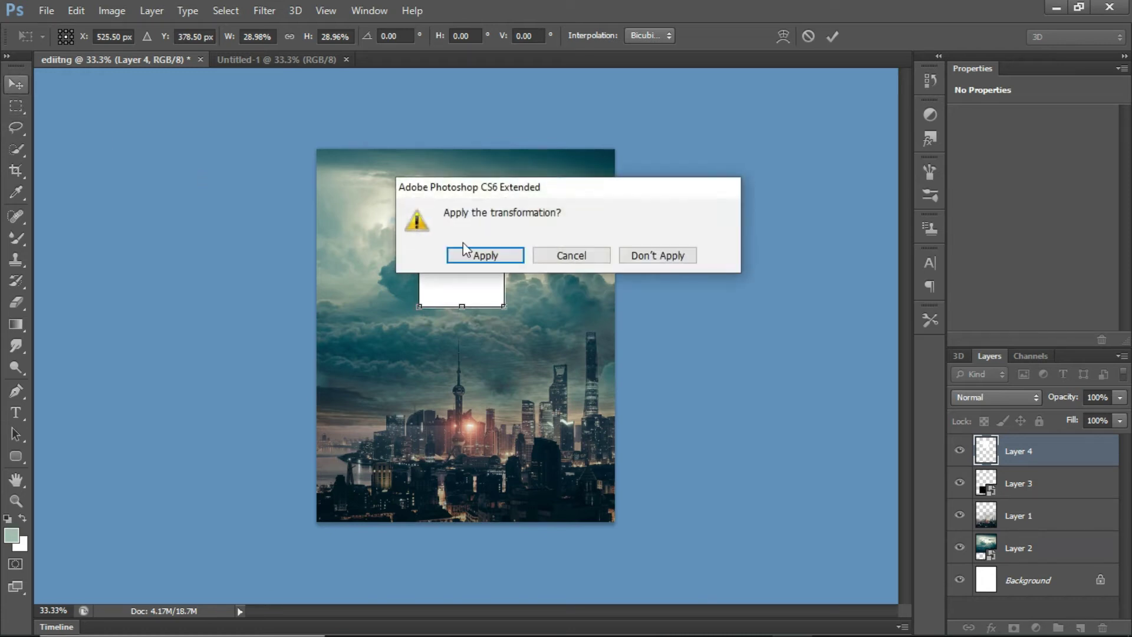
click(467, 259)
Step: Enlarge the white rectangle to about 113%, shift it slightly up and left over the bright clouds, and apply the transform
key(ctrl+plus)
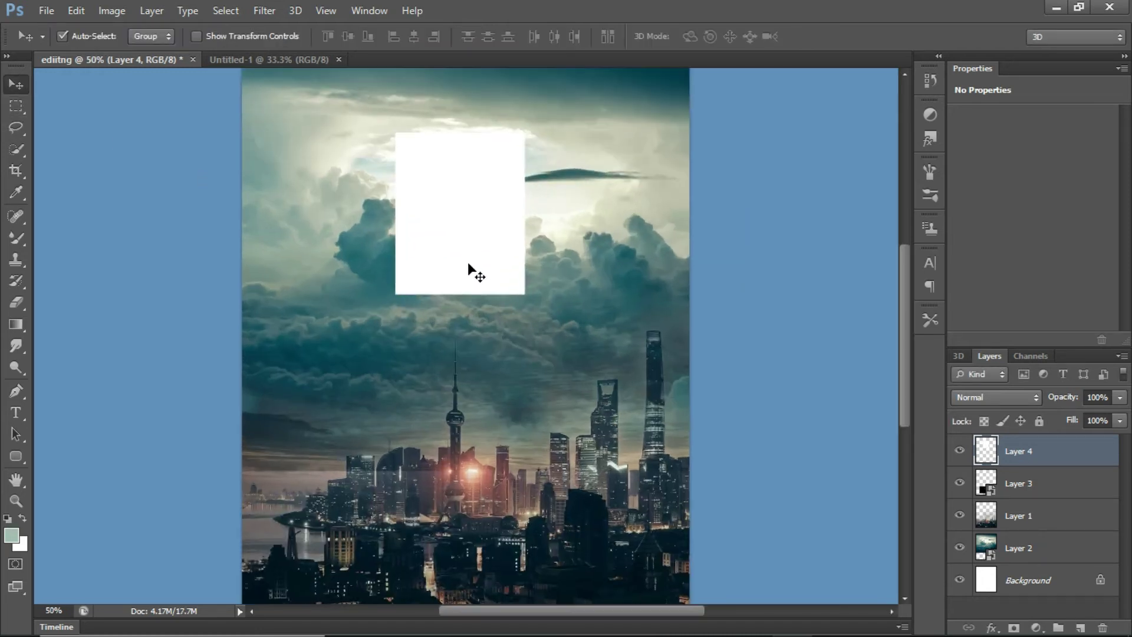
scroll(469, 262, up, 2)
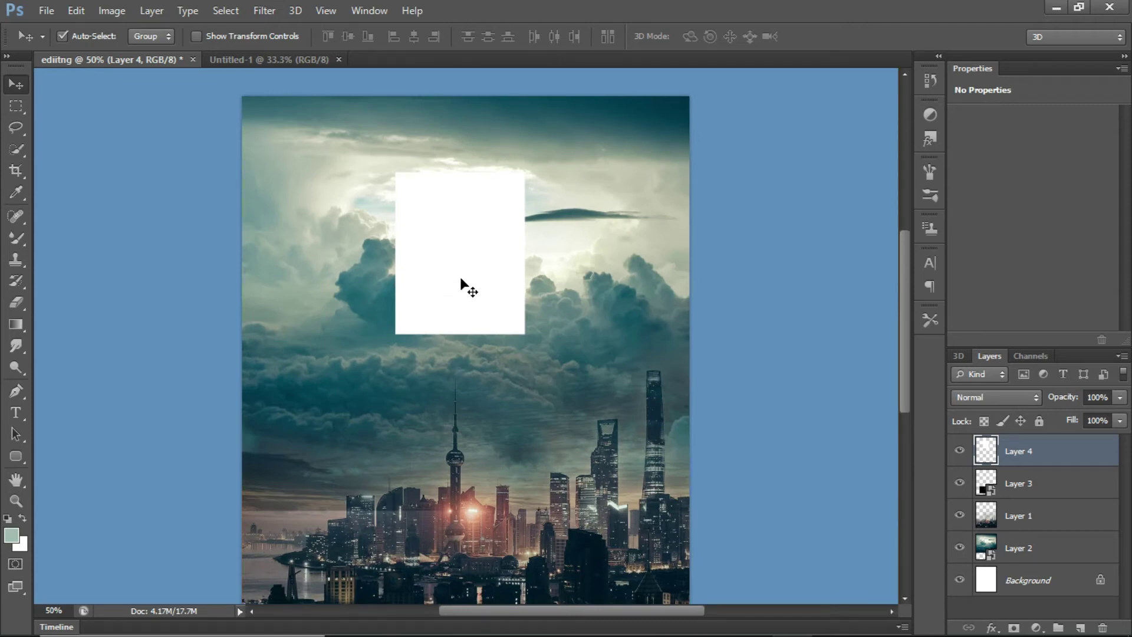
key(ctrl+t)
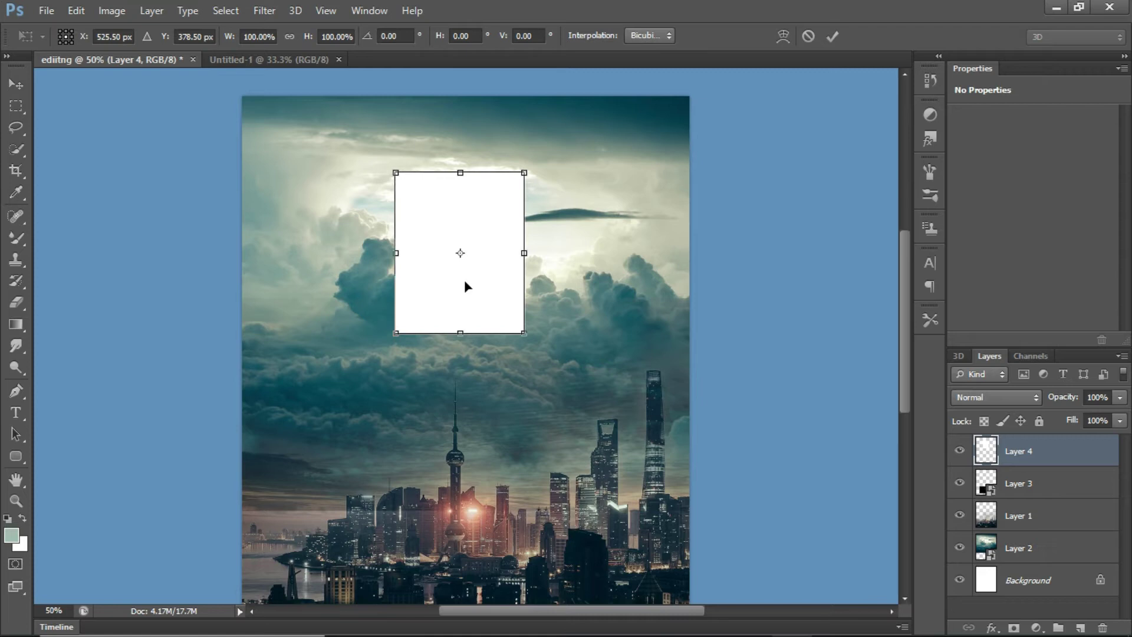
drag(524, 333, 545, 359)
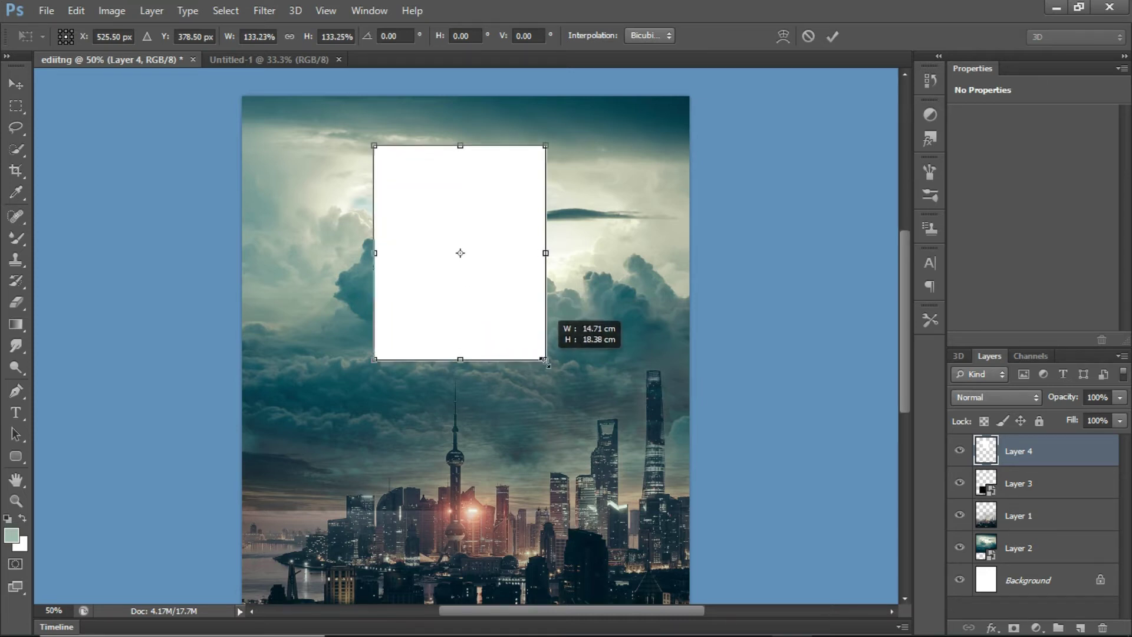
drag(374, 146, 396, 161)
drag(464, 261, 451, 235)
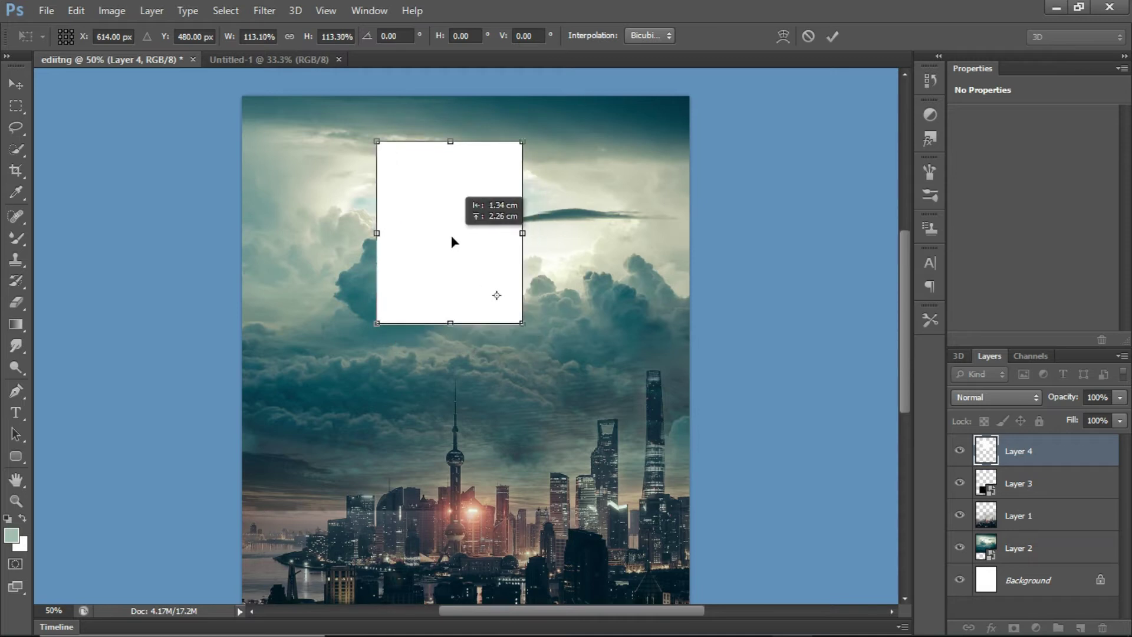
click(16, 84)
click(430, 256)
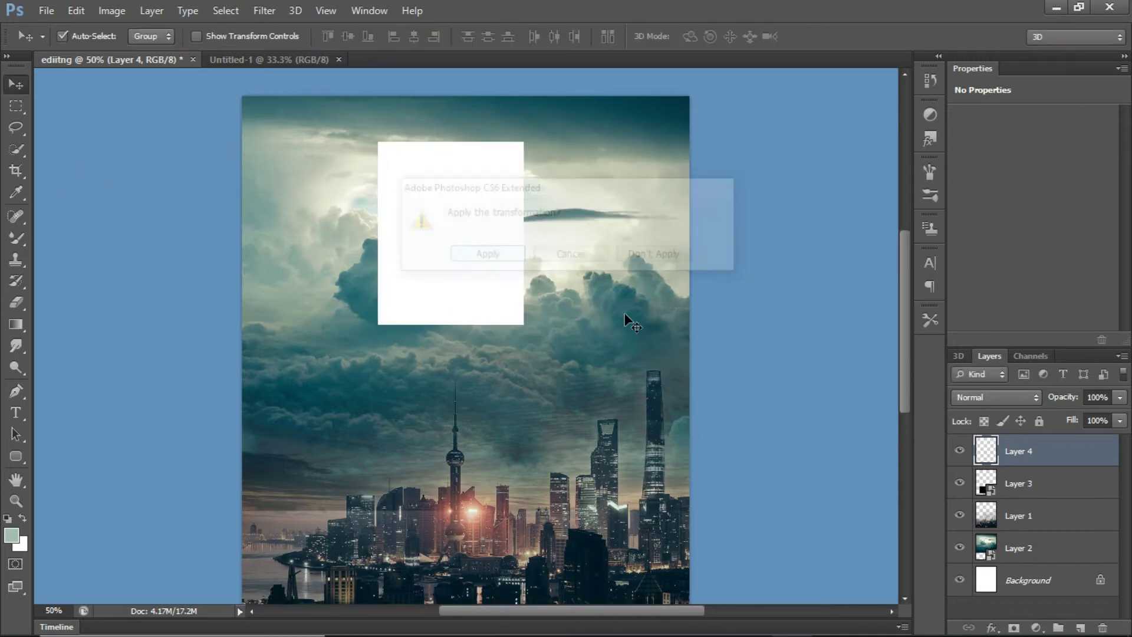
Step: Add a drop shadow to the white rectangle's layer and increase its distance and size for a soft, wide shadow
double_click(1110, 458)
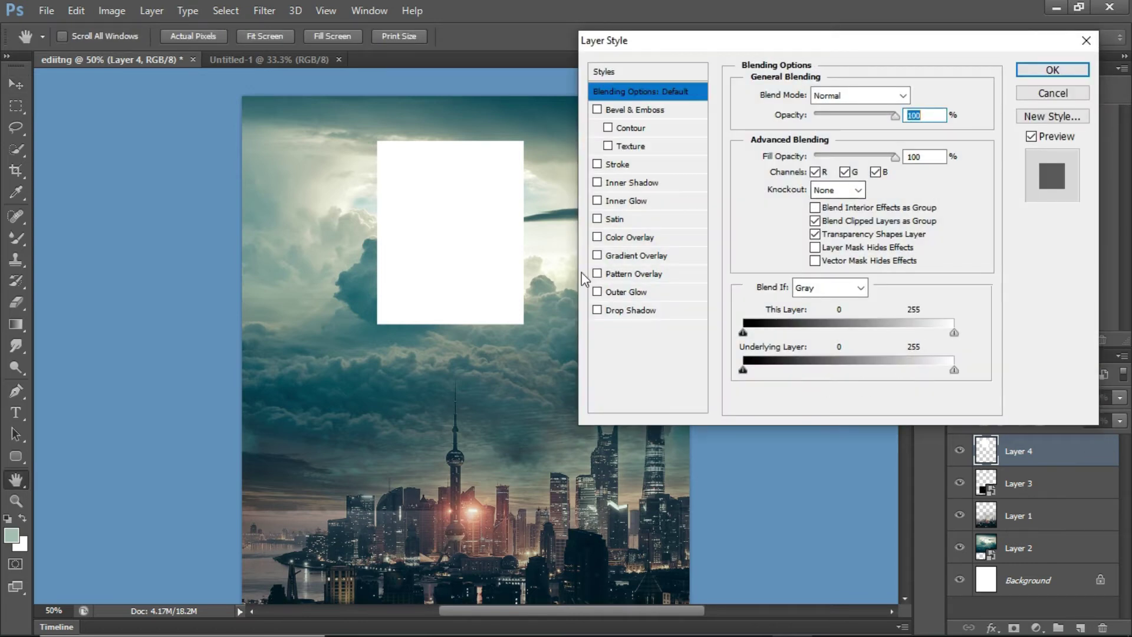
click(700, 316)
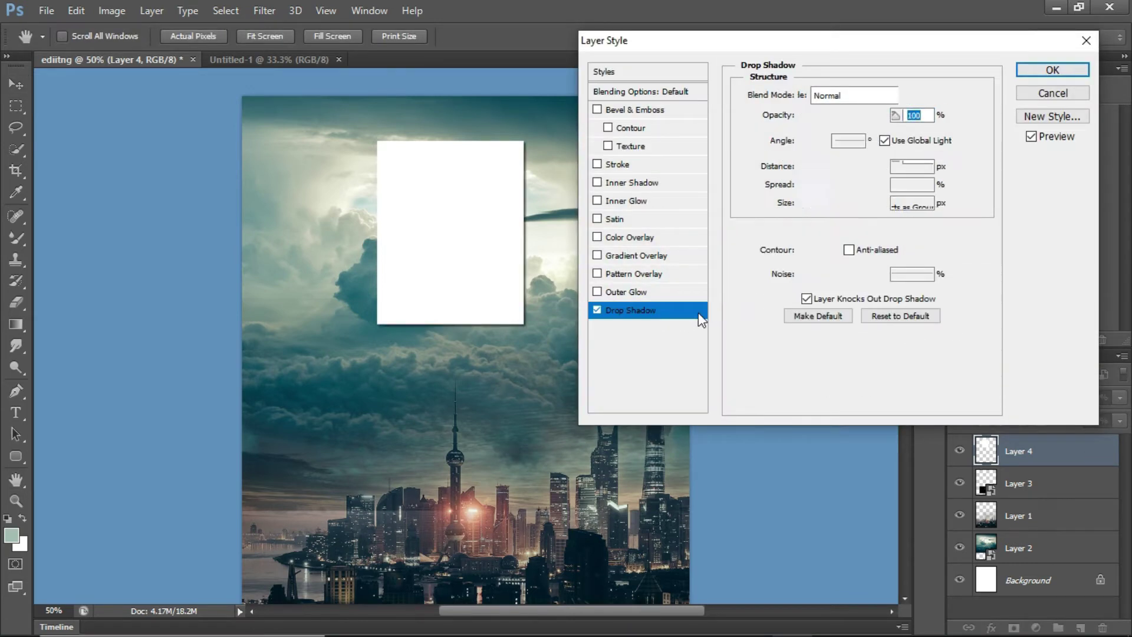
drag(809, 168, 827, 206)
click(1053, 70)
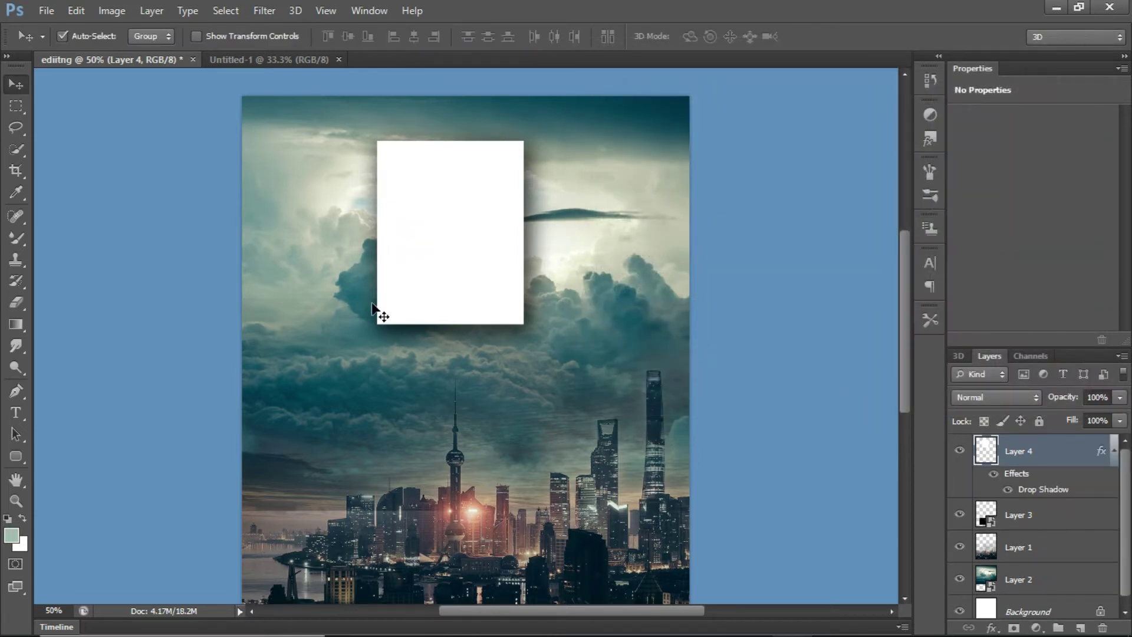
Step: Draw a black rectangle shape of about 300 × 358 px inside the white rectangle, leaving a wider white border below it
click(17, 328)
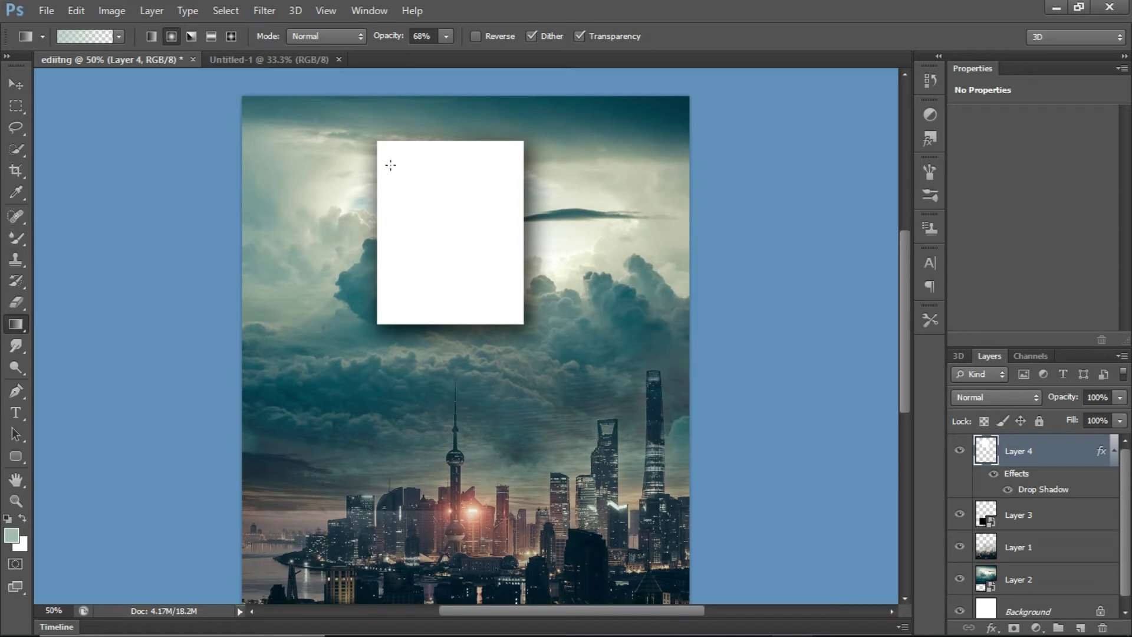
click(16, 107)
key(u)
mouse_move(388, 154)
mouse_down()
mouse_move(399, 213)
mouse_move(515, 306)
mouse_move(517, 292)
mouse_move(512, 302)
mouse_up()
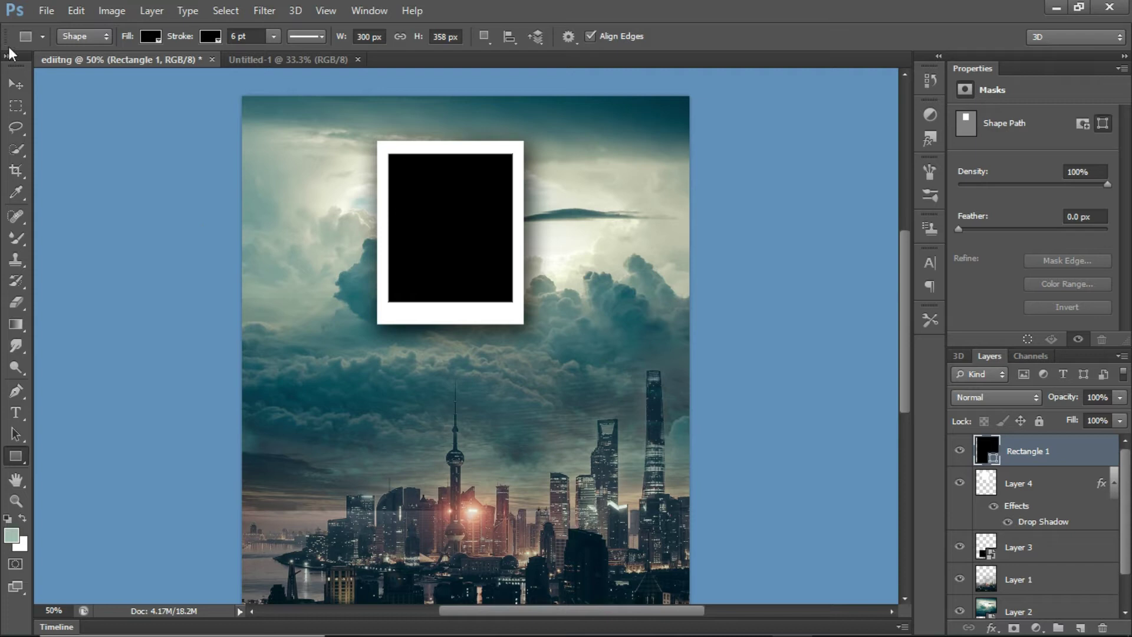
click(16, 84)
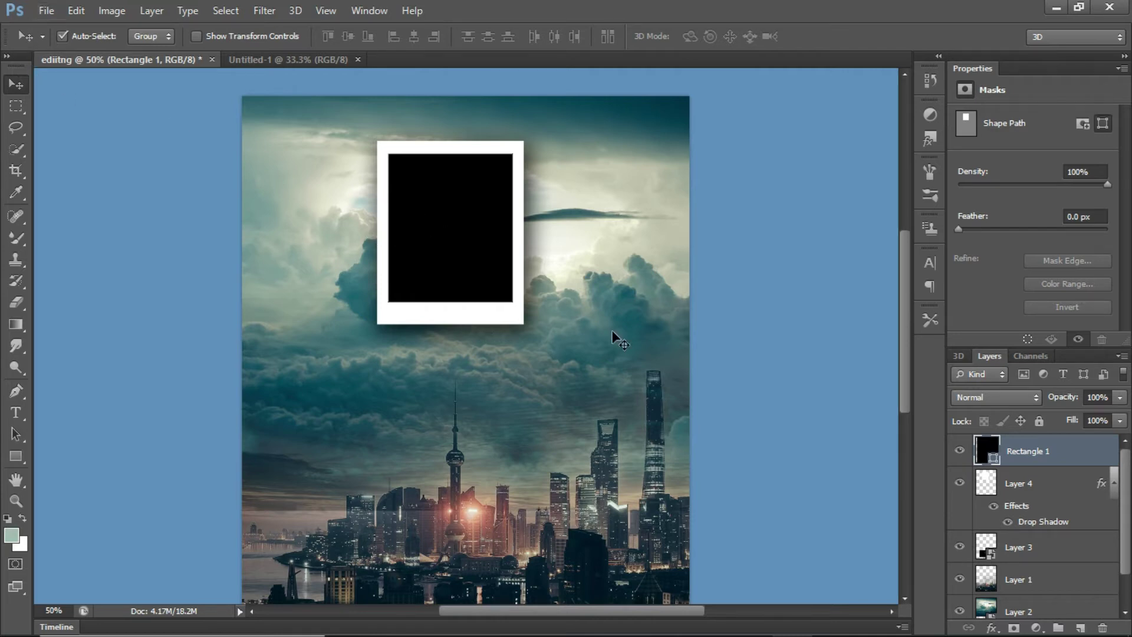
Step: Rasterize the black rectangle's shape layer
click(16, 302)
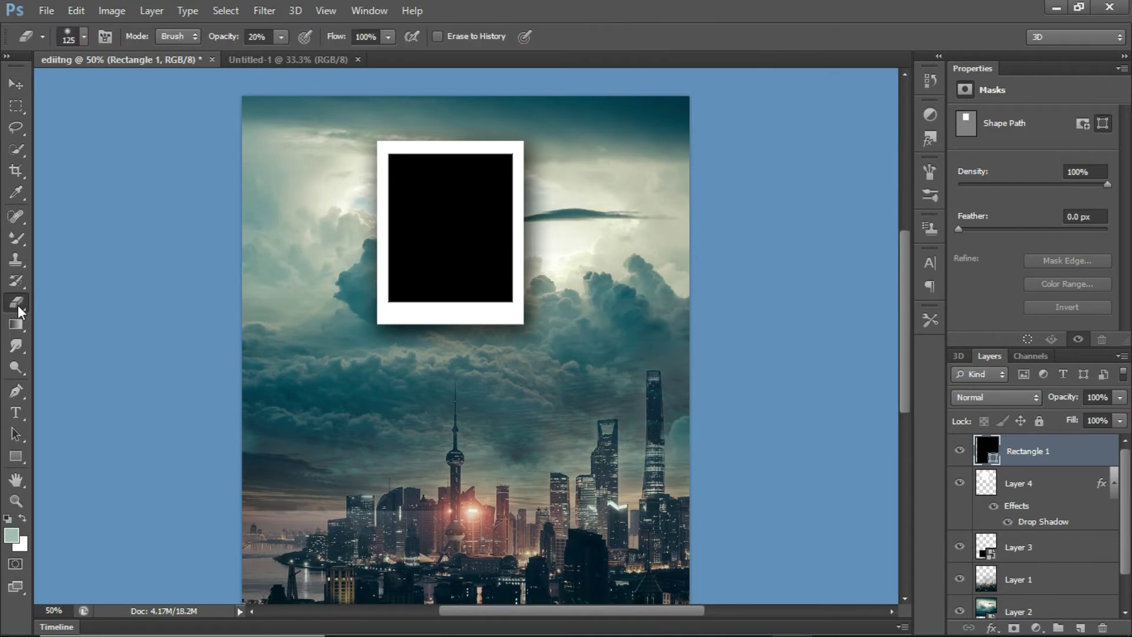
right_click(1026, 453)
click(744, 226)
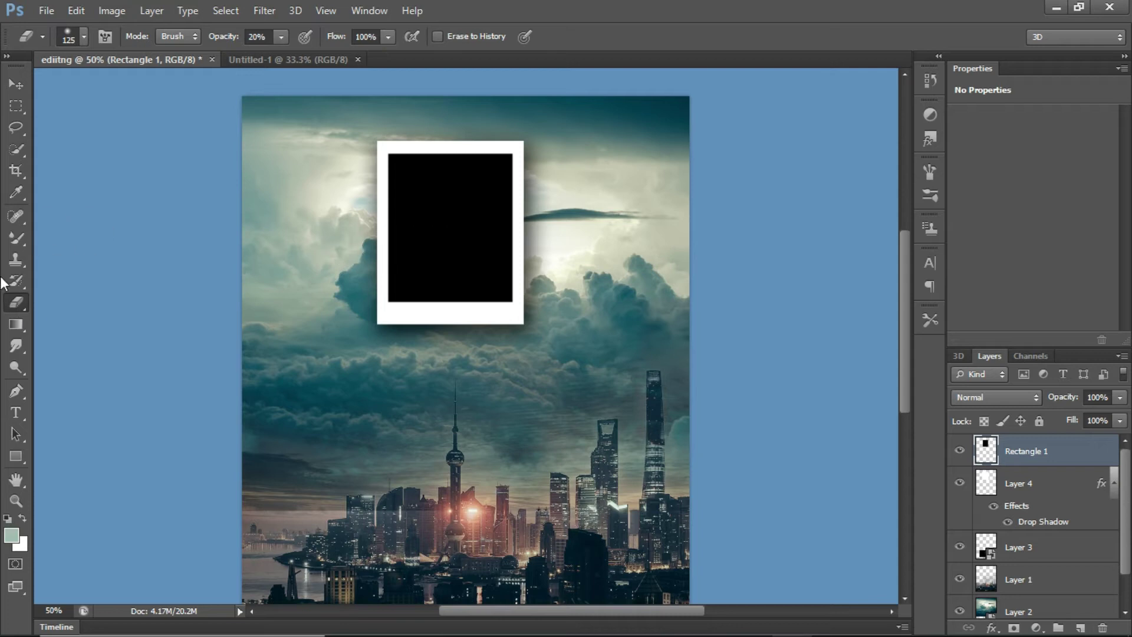
Step: Try to erase the black rectangle with the Magic Eraser tool, and undo the erasure
right_click(21, 302)
click(83, 332)
click(445, 227)
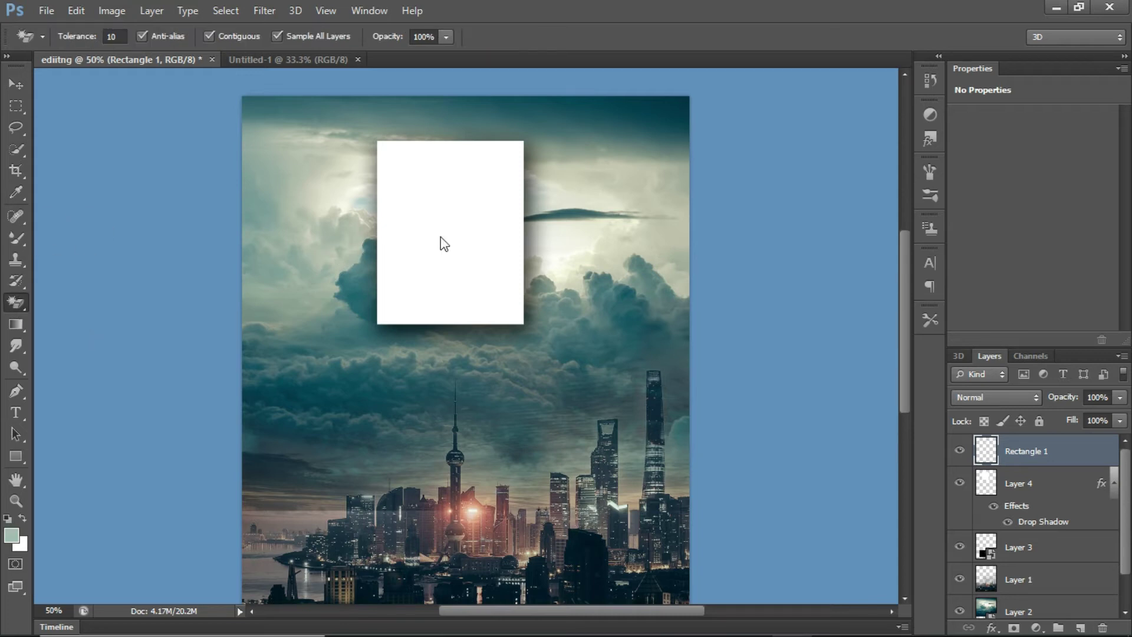
key(ctrl+z)
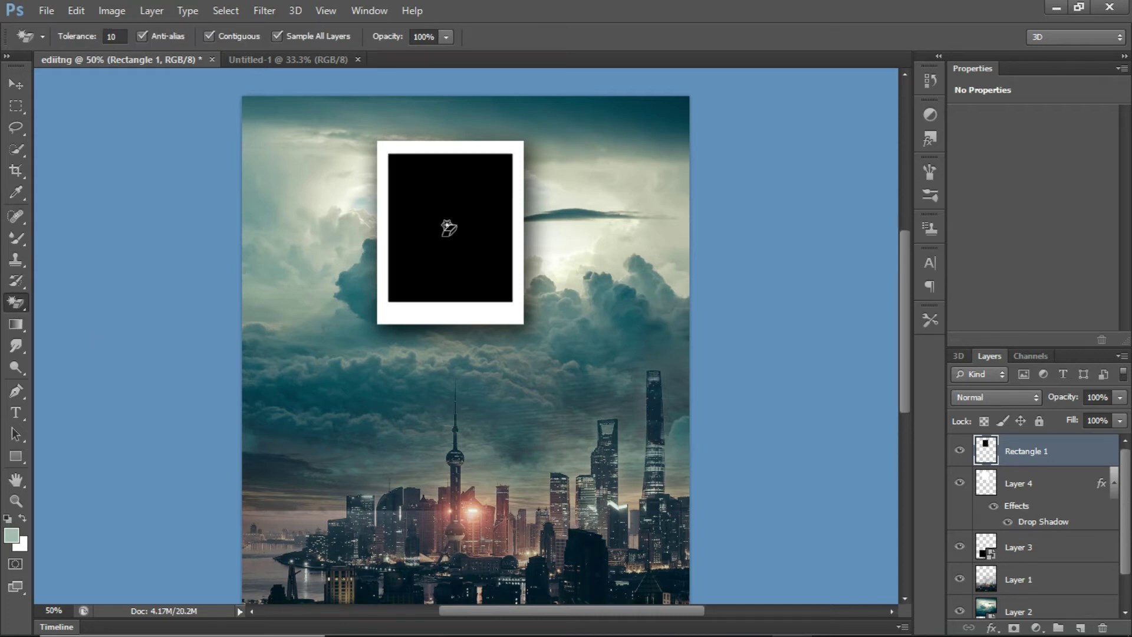
Step: Open model.png and bring the cut-out seated man into the ediitng document as a new layer
click(15, 85)
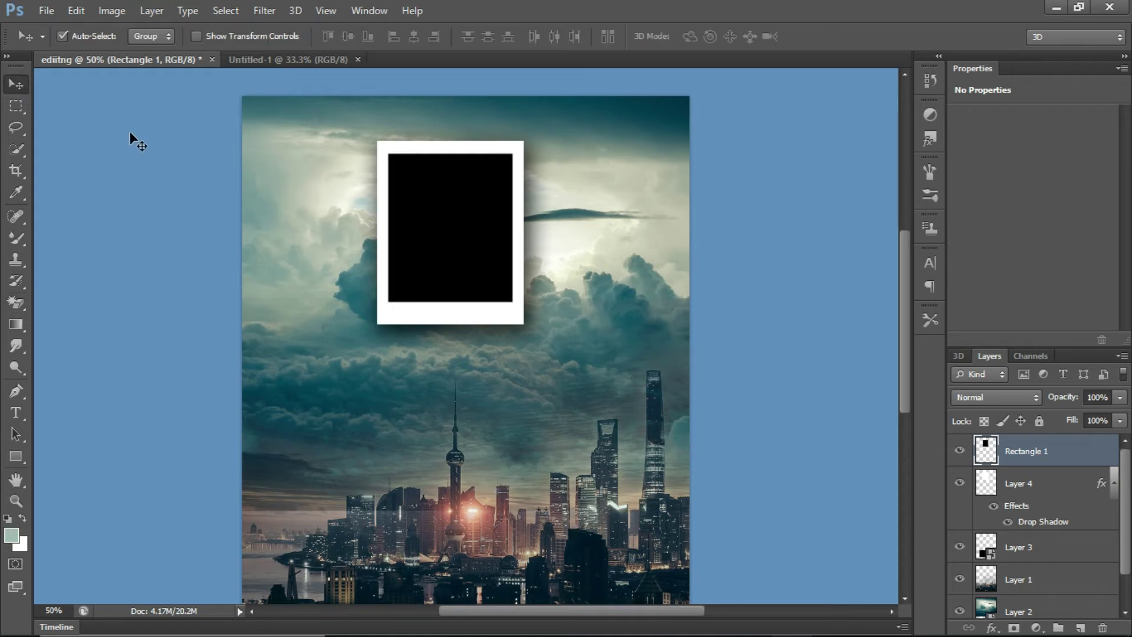
click(47, 9)
click(70, 45)
double_click(320, 105)
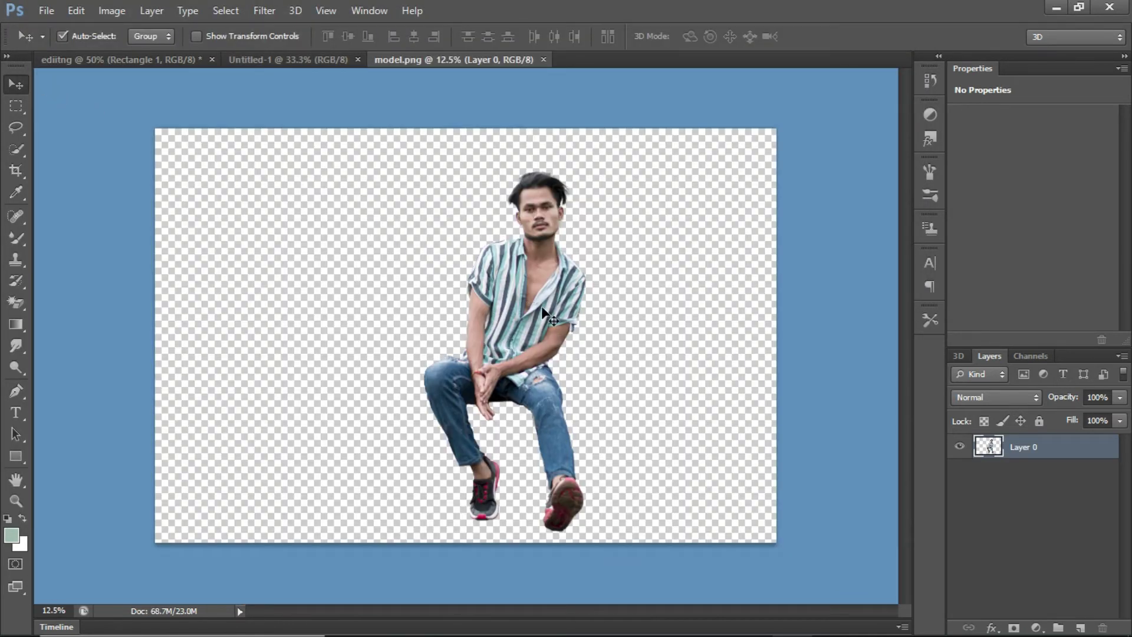
drag(546, 309, 306, 155)
drag(423, 246, 497, 356)
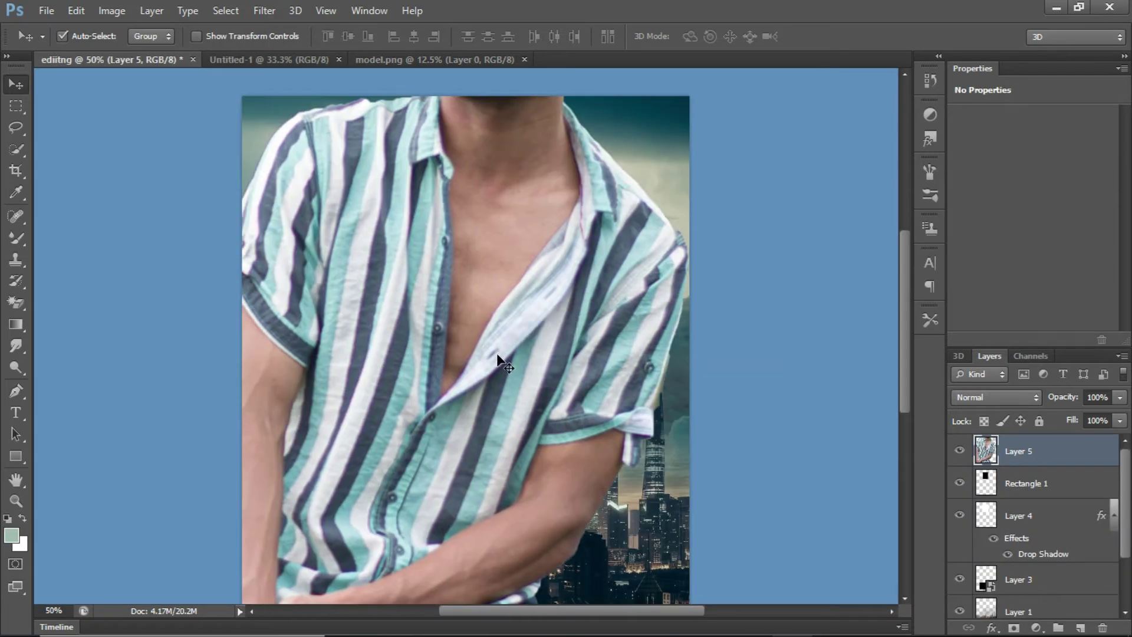
Step: Scale the seated man to about 14%, place him over the black rectangle with his feet below the white frame, and apply the transform
key(ctrl+t)
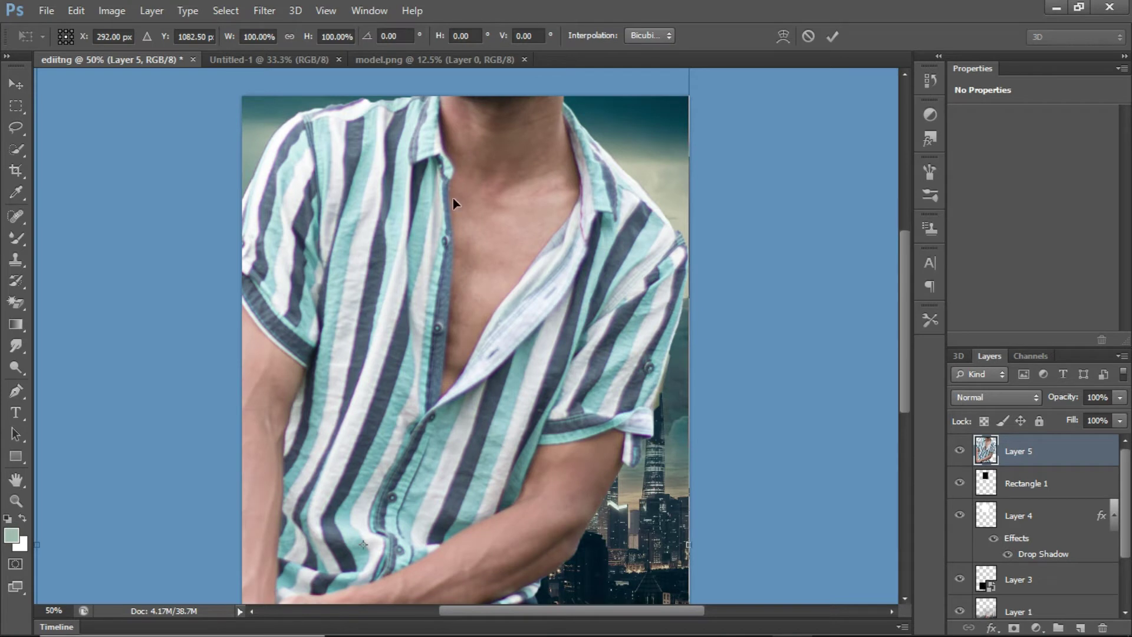
drag(453, 198, 478, 426)
key(ctrl+minus)
key(ctrl+minus)
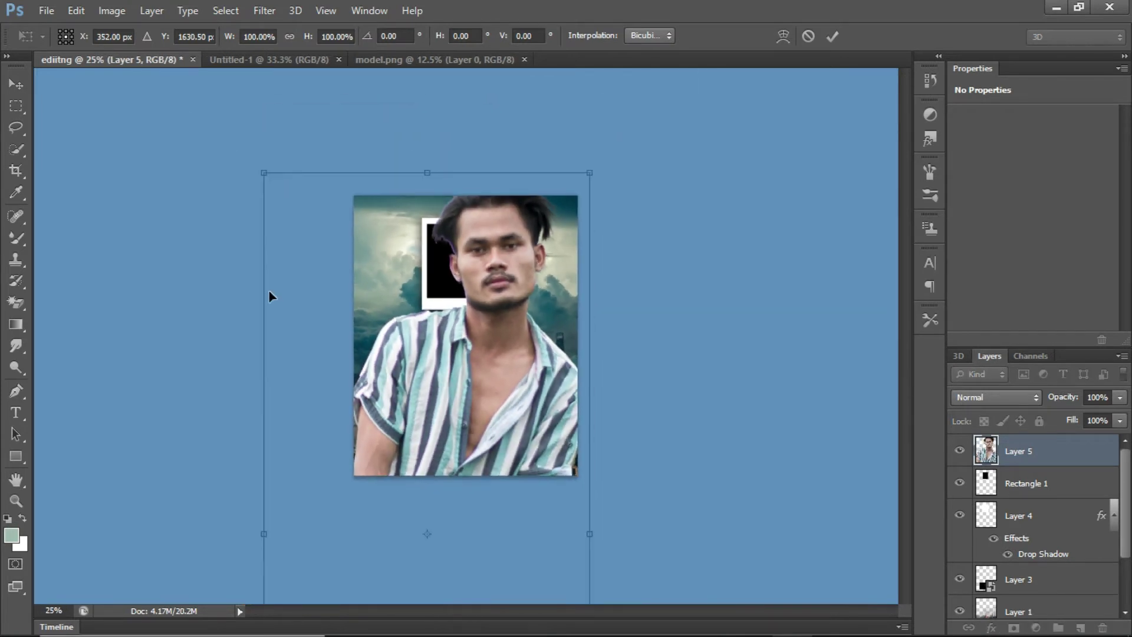
drag(257, 168, 447, 435)
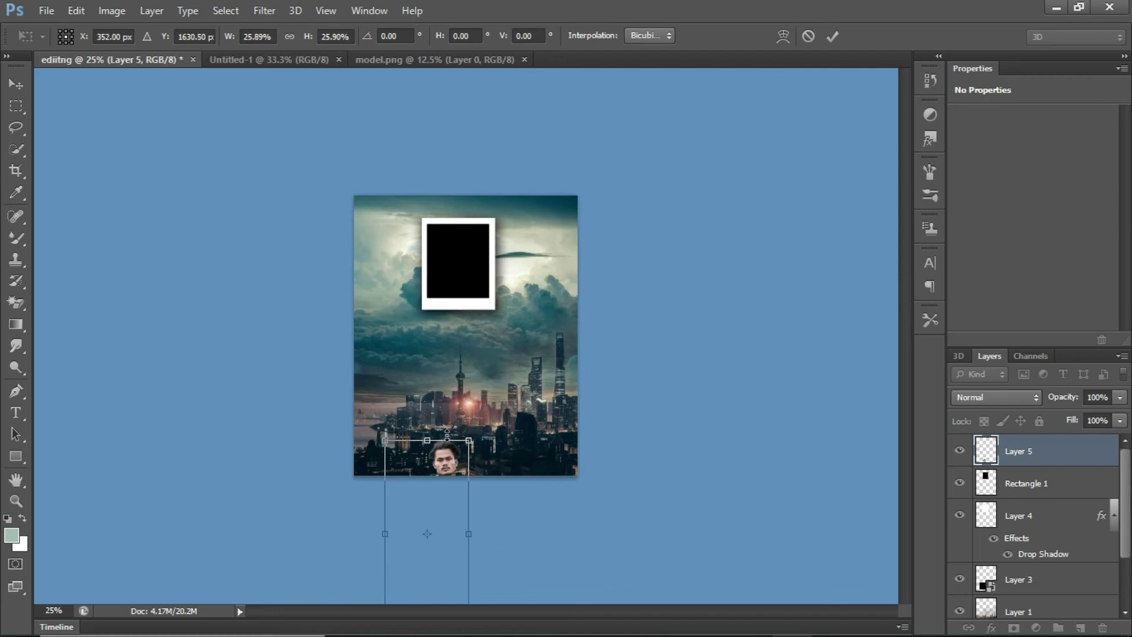
key(ctrl+z)
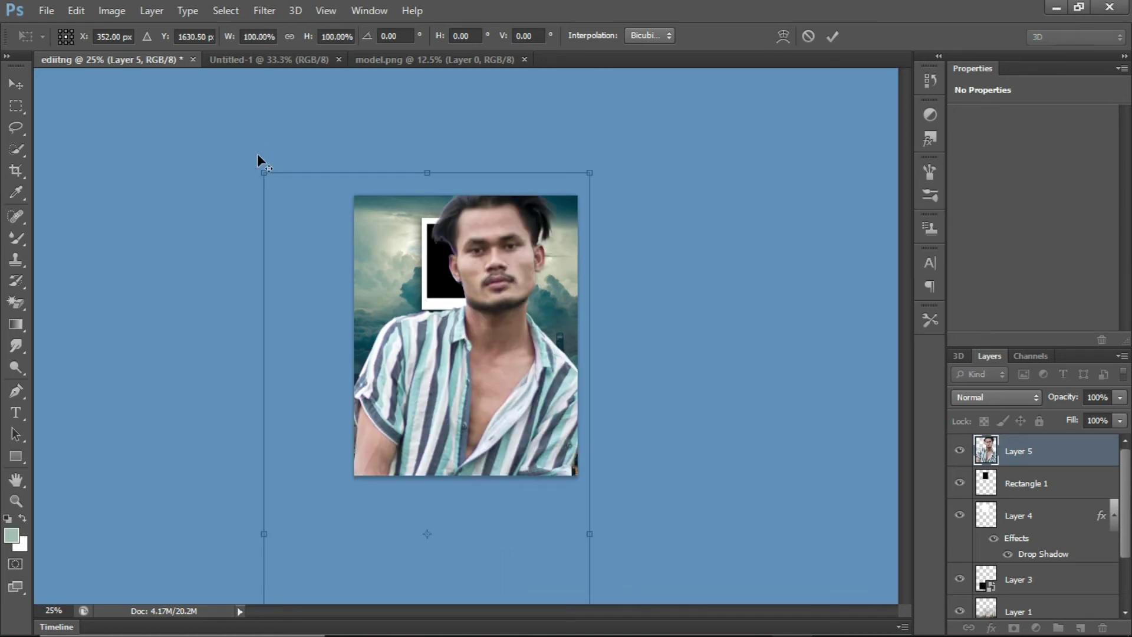
drag(261, 176, 382, 434)
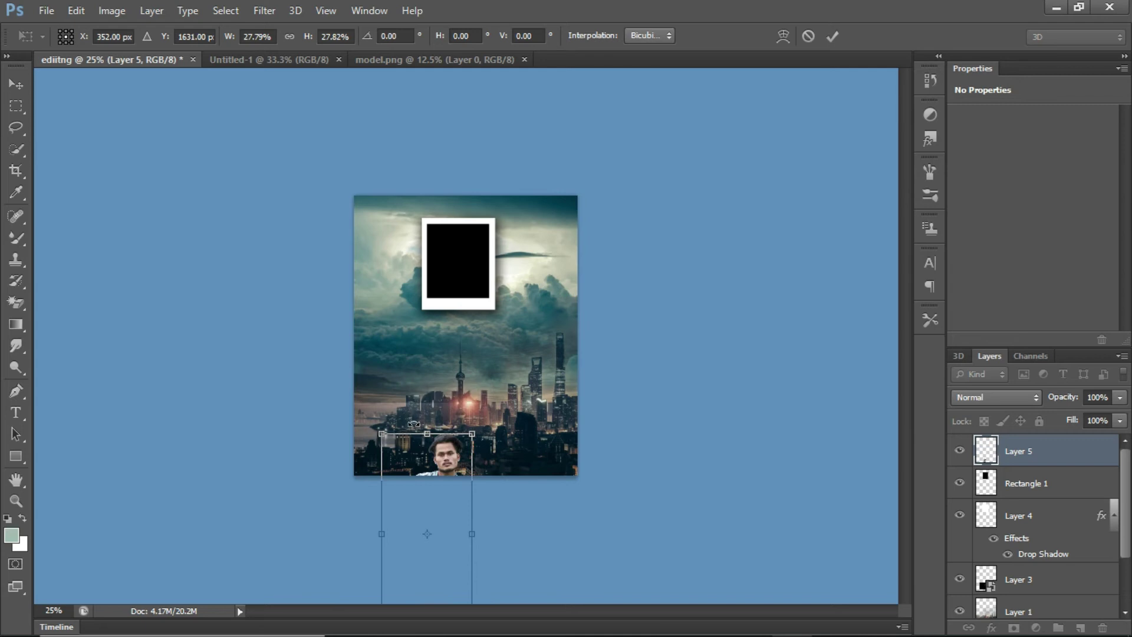
drag(441, 457, 481, 234)
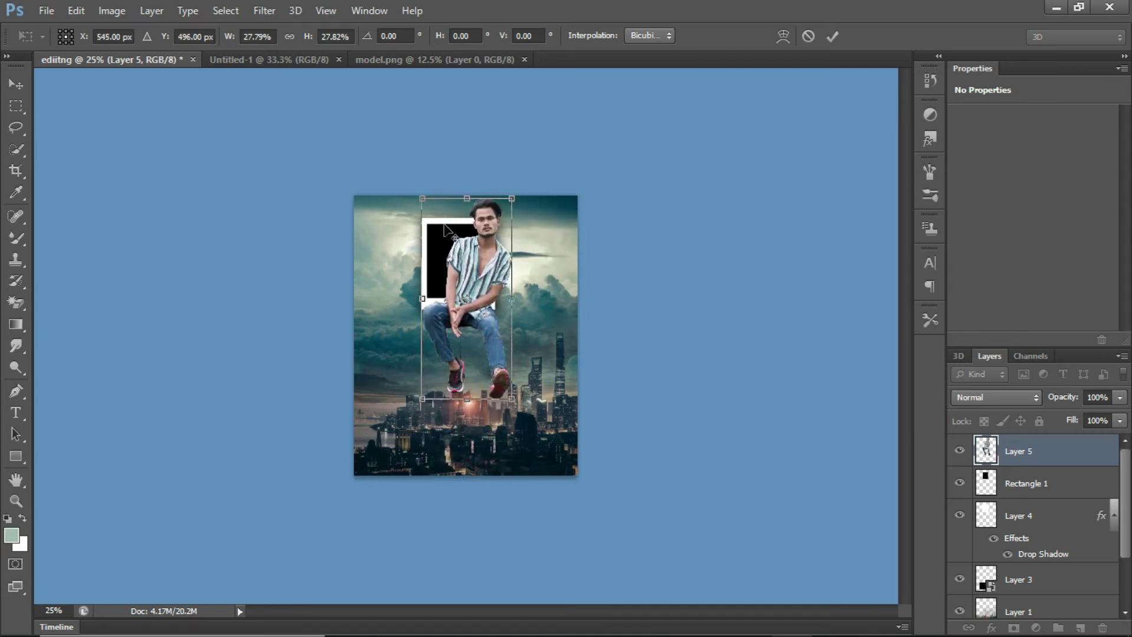
drag(415, 191, 436, 239)
drag(482, 288, 479, 273)
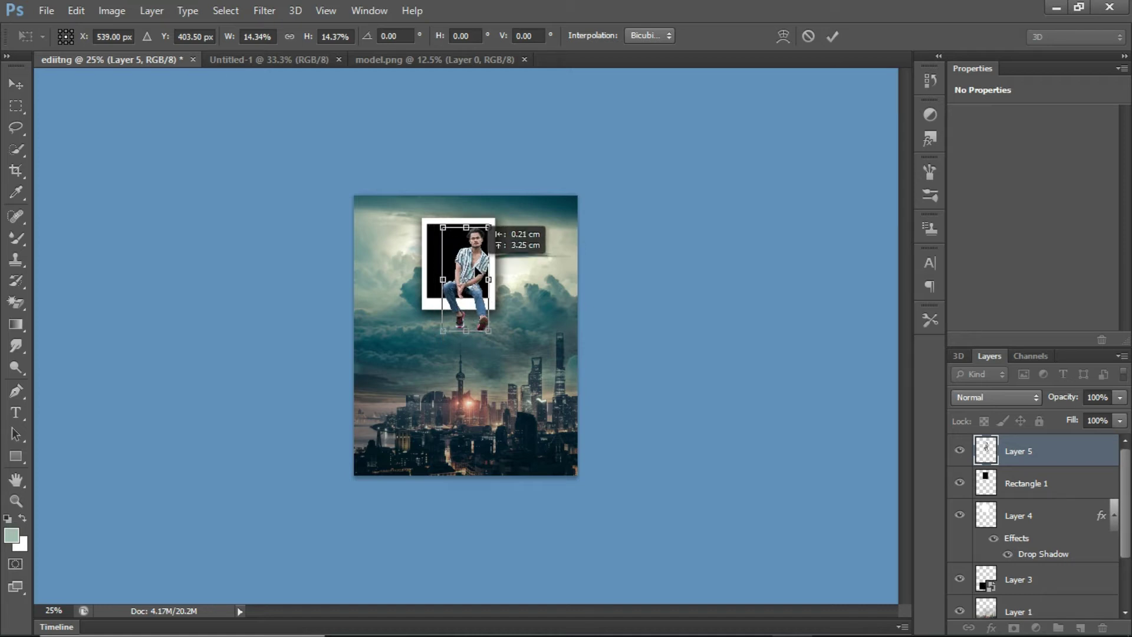
click(16, 84)
click(480, 253)
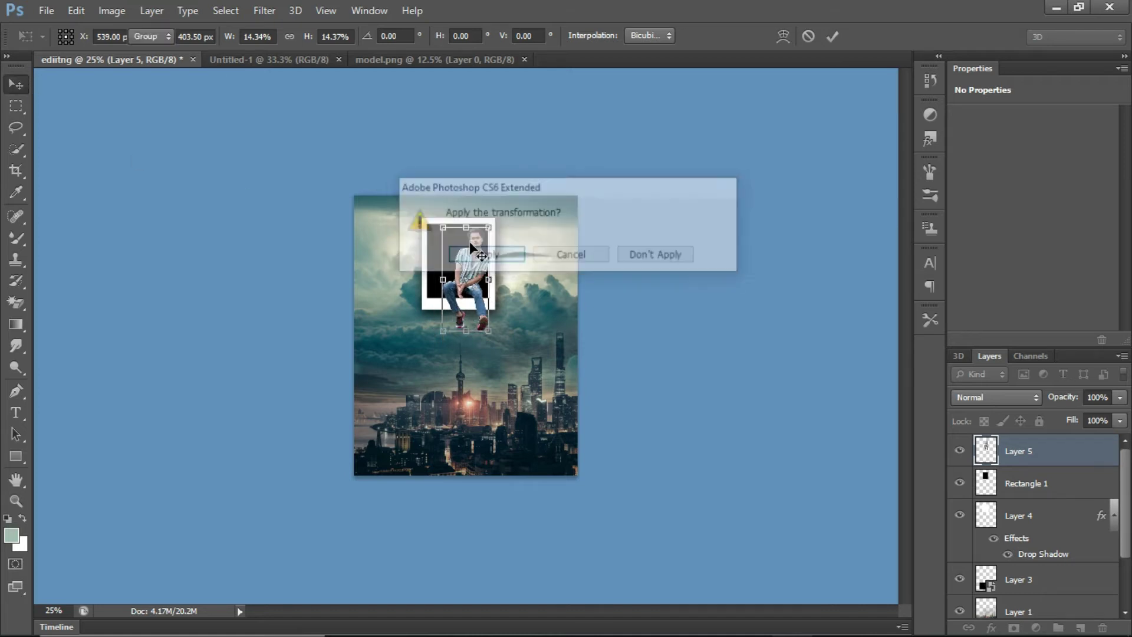
Step: Move the man left toward the middle of the frame and nudge him down so he sits on its lower border
key(ctrl+plus)
key(ctrl+plus)
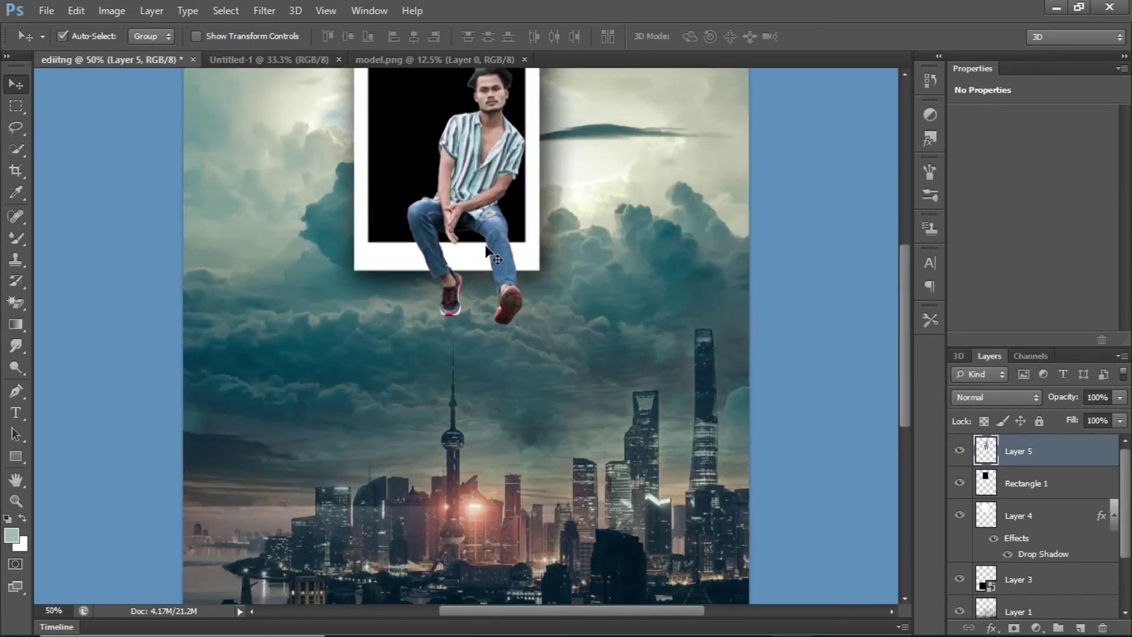
key(ctrl+plus)
scroll(484, 214, up, 3)
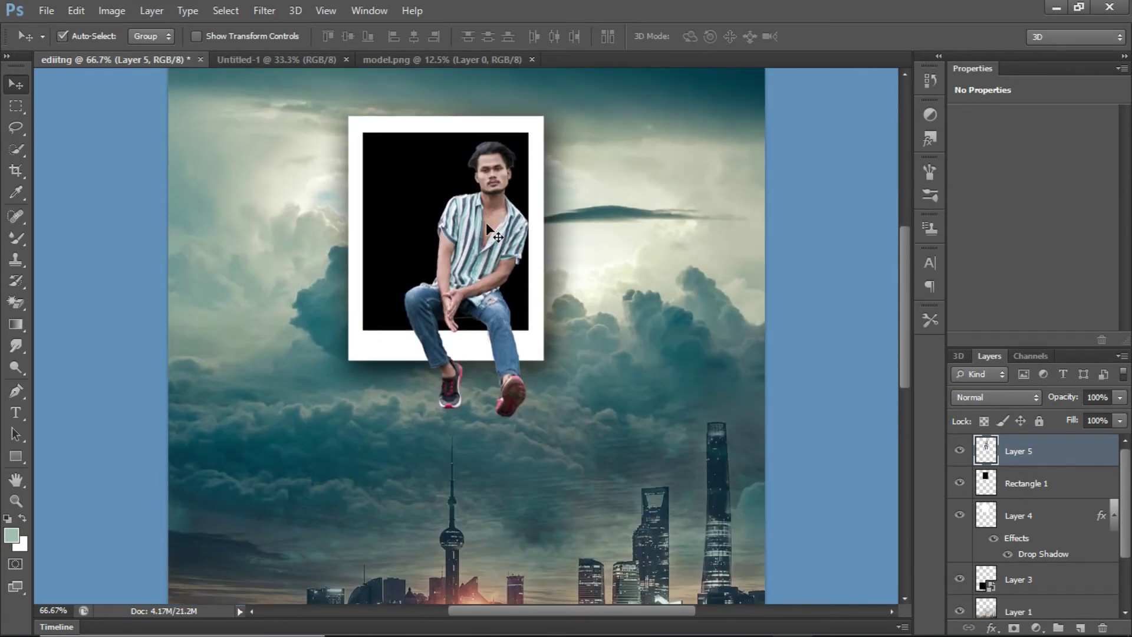
drag(511, 228, 495, 228)
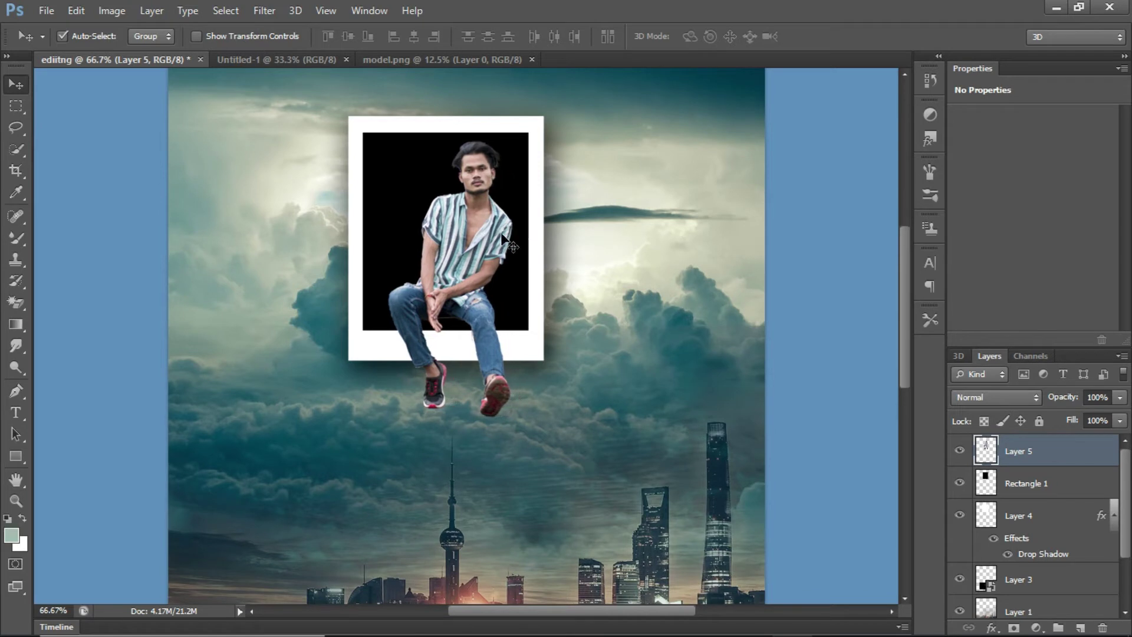
key(Down)
key(shift+Down)
key(shift+Down)
key(Down)
key(Down)
key(Down)
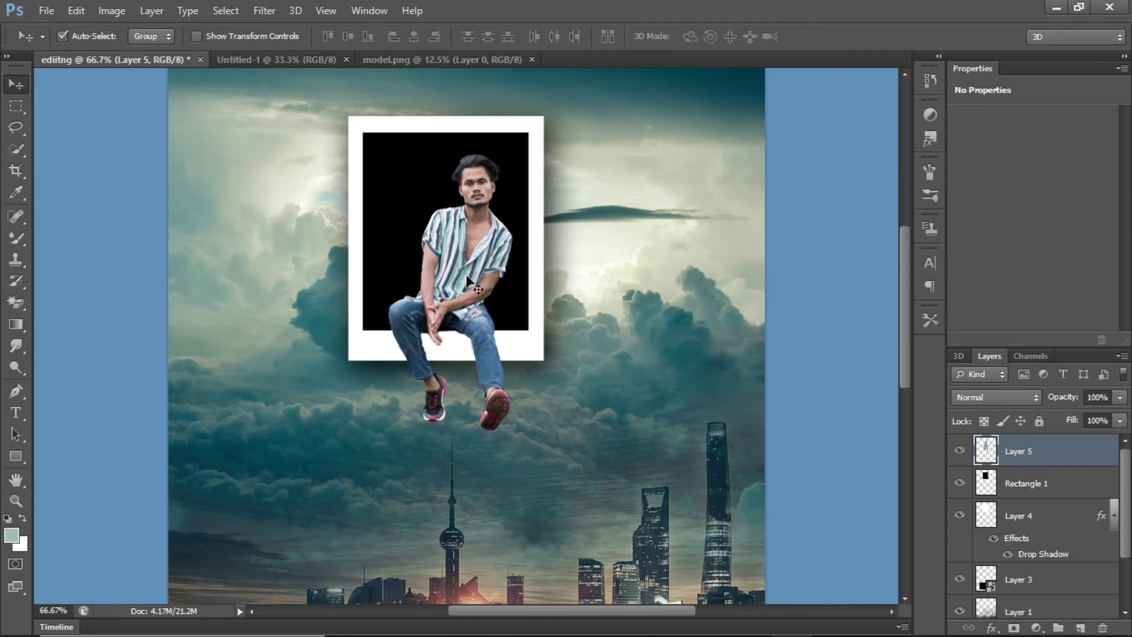
click(27, 36)
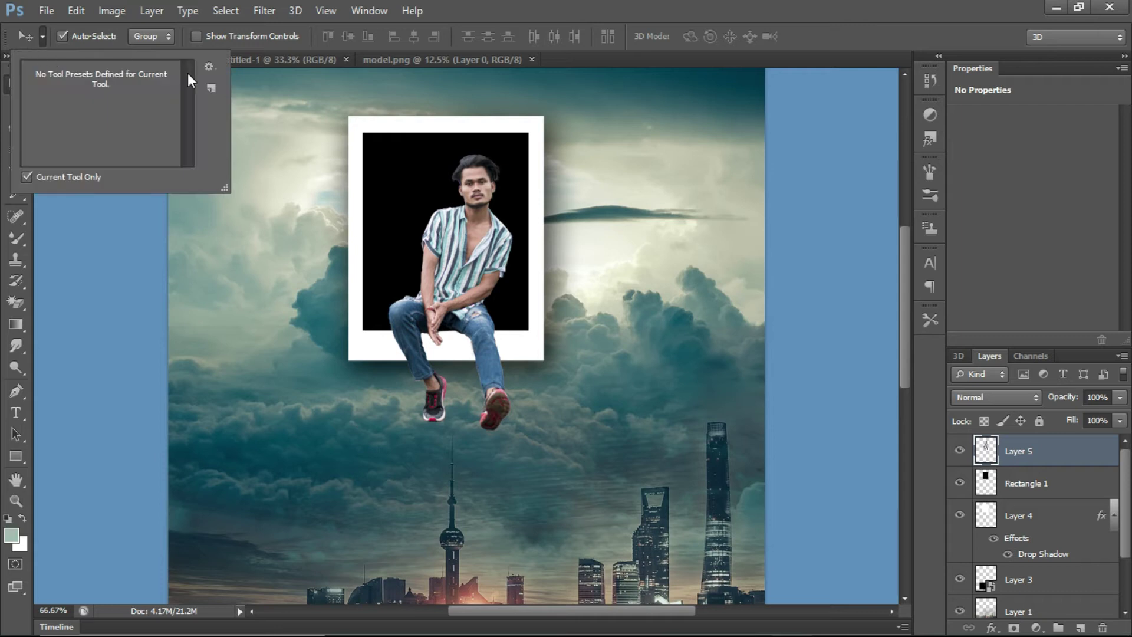
click(115, 83)
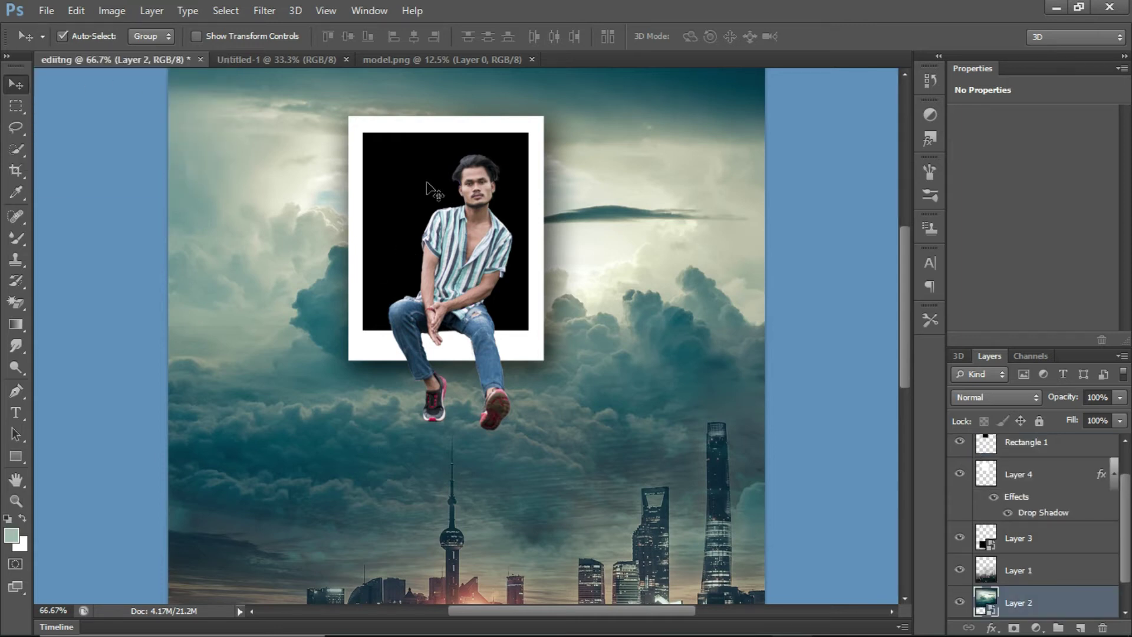
Step: Add a new empty layer directly above Rectangle 1, beneath the seated man's layer, and keep it selected
click(1022, 575)
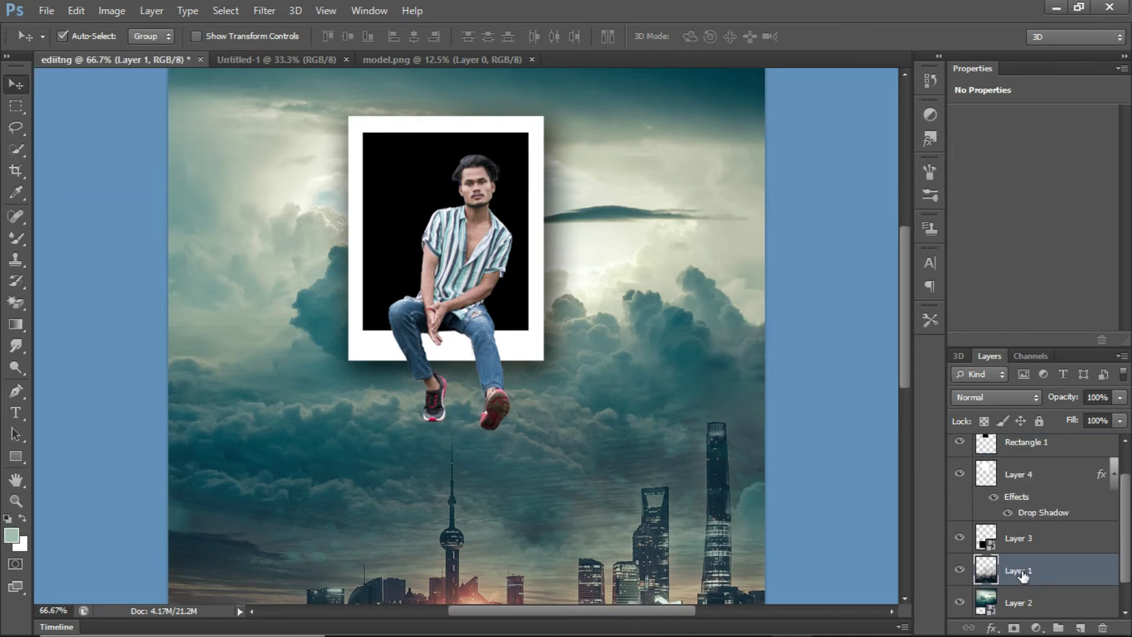
click(1019, 451)
scroll(1020, 472, down, 1)
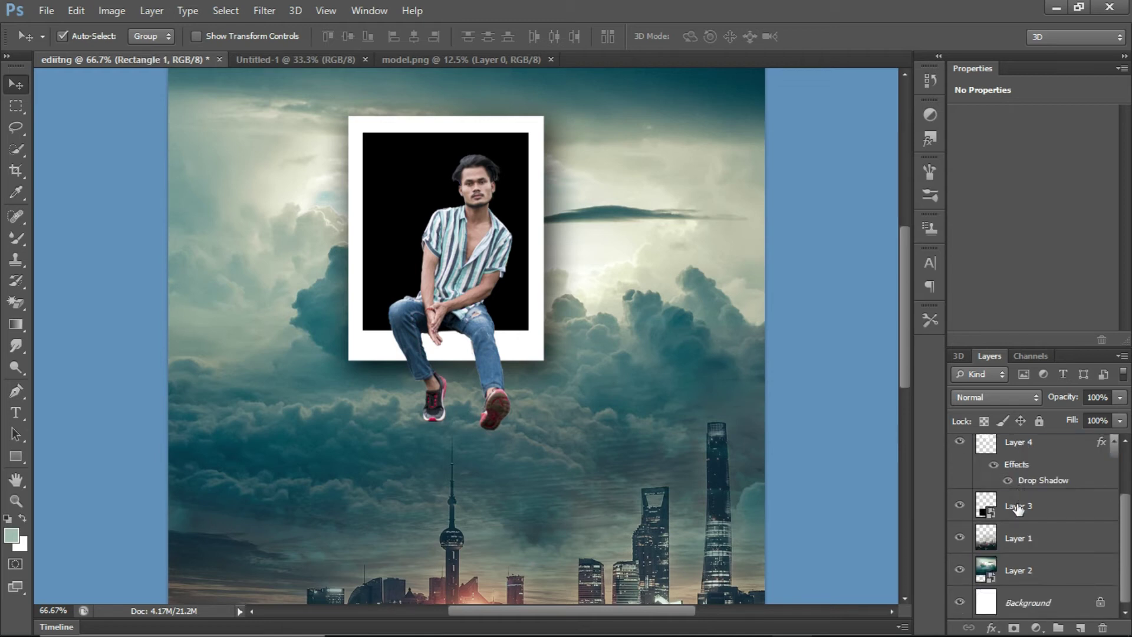
scroll(1018, 509, up, 2)
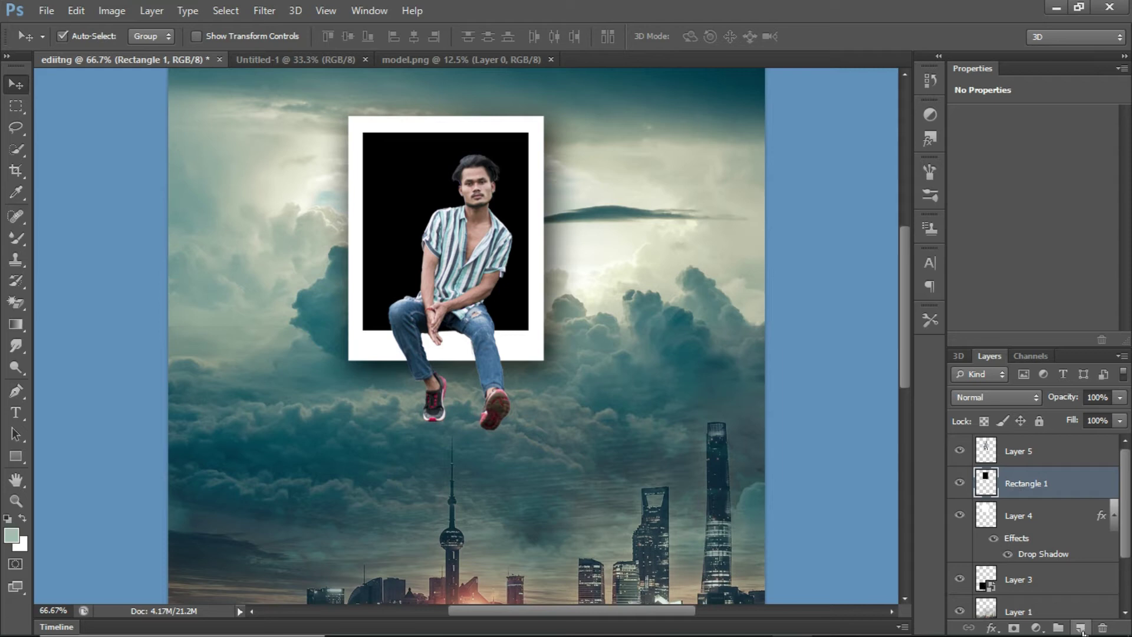
click(1080, 627)
drag(1029, 517, 1026, 479)
click(1029, 449)
click(1025, 485)
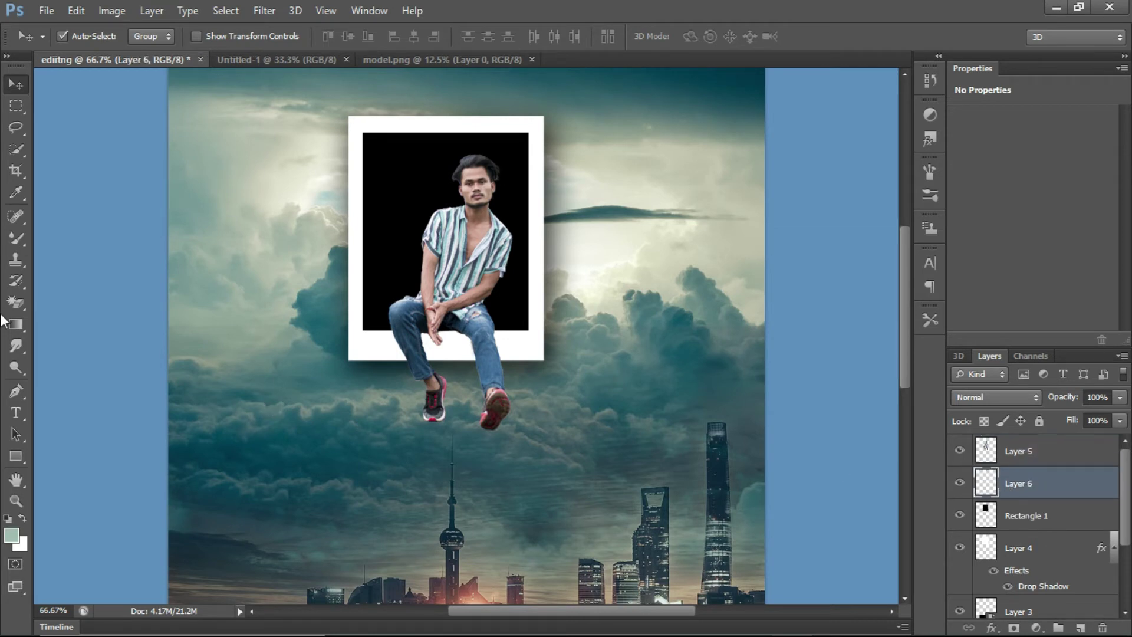
Step: Choose the Brush tool and set the foreground color to near-black #020202
right_click(20, 280)
right_click(21, 242)
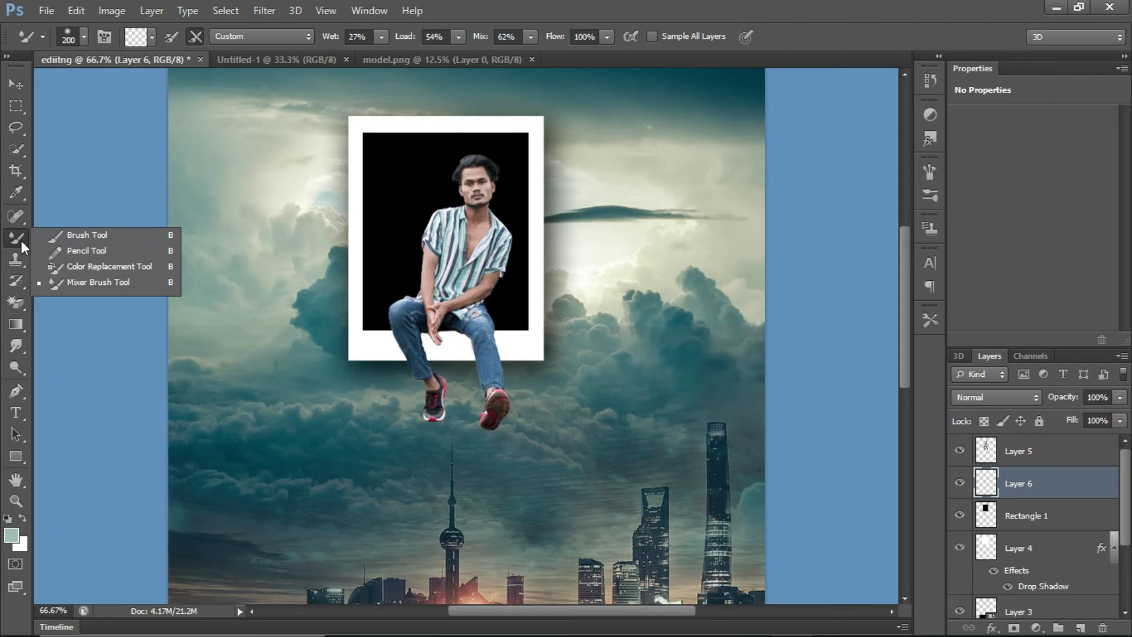
click(70, 236)
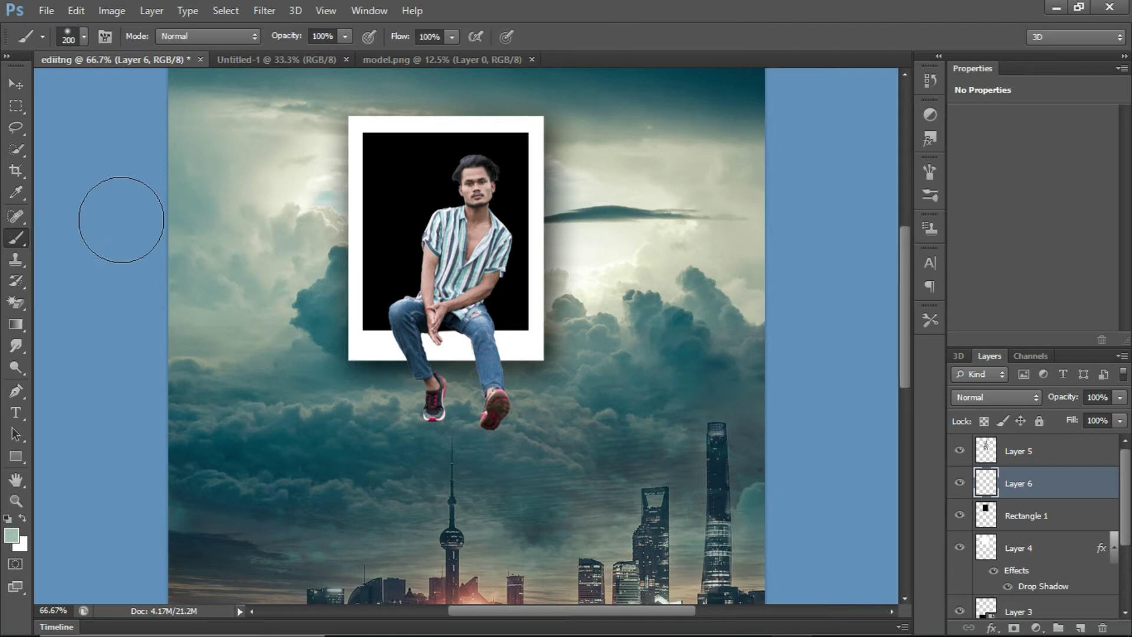
click(11, 535)
click(638, 317)
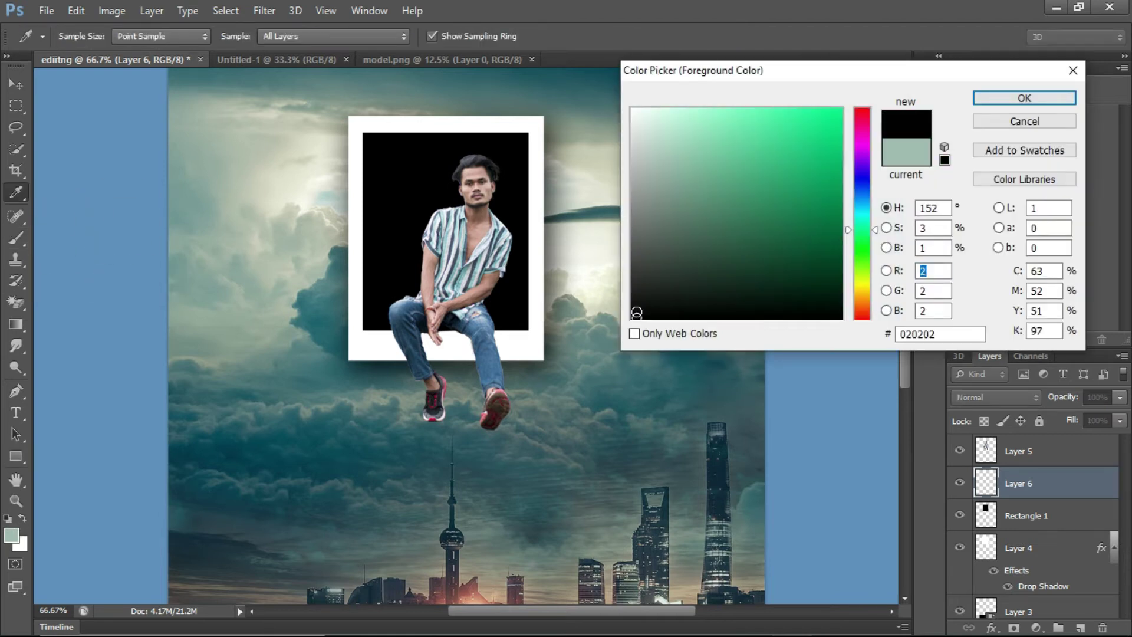
click(1038, 98)
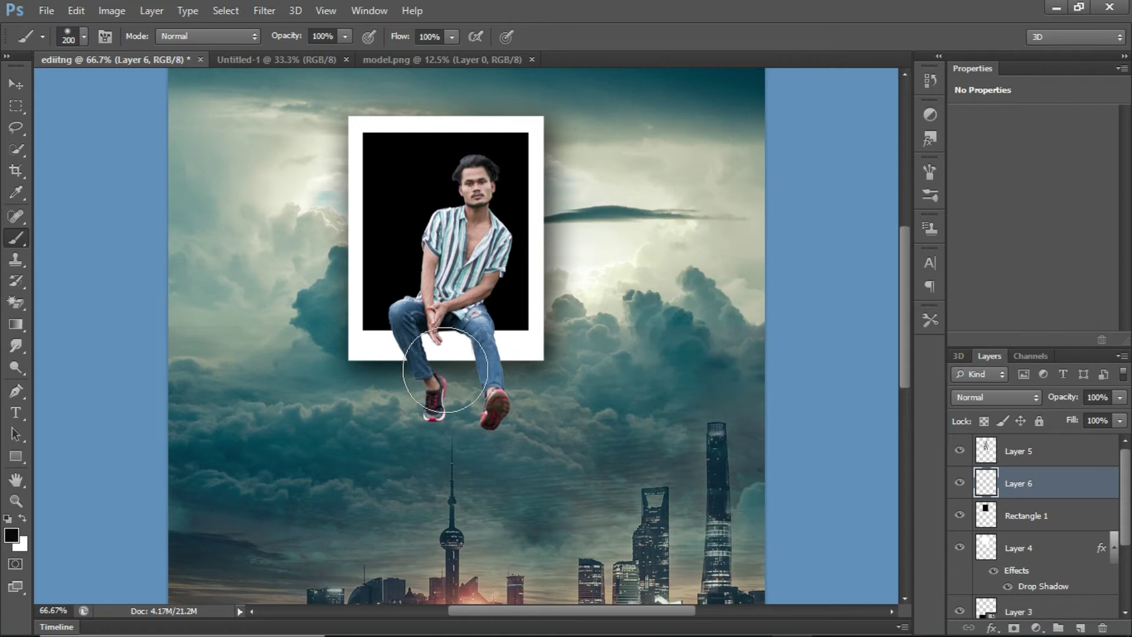
Step: Reduce the brush size to 25 px for detail work around the man's legs
key(bracketleft)
key(bracketleft)
key(bracketleft)
key(bracketleft)
key(bracketleft)
key(bracketleft)
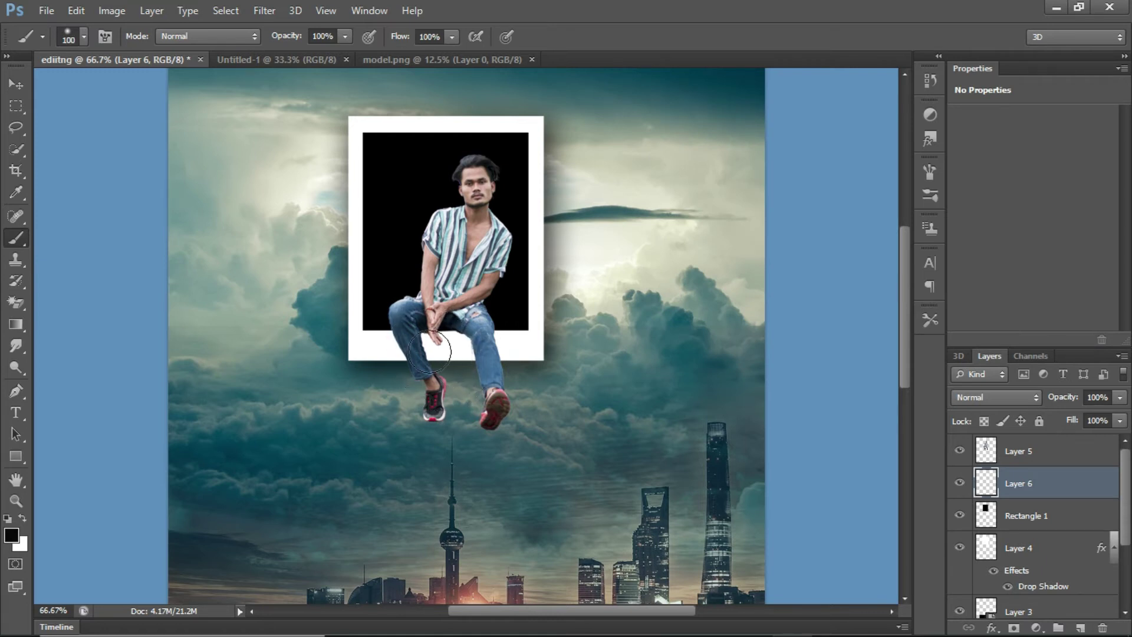
key(ctrl+plus)
key(ctrl+plus)
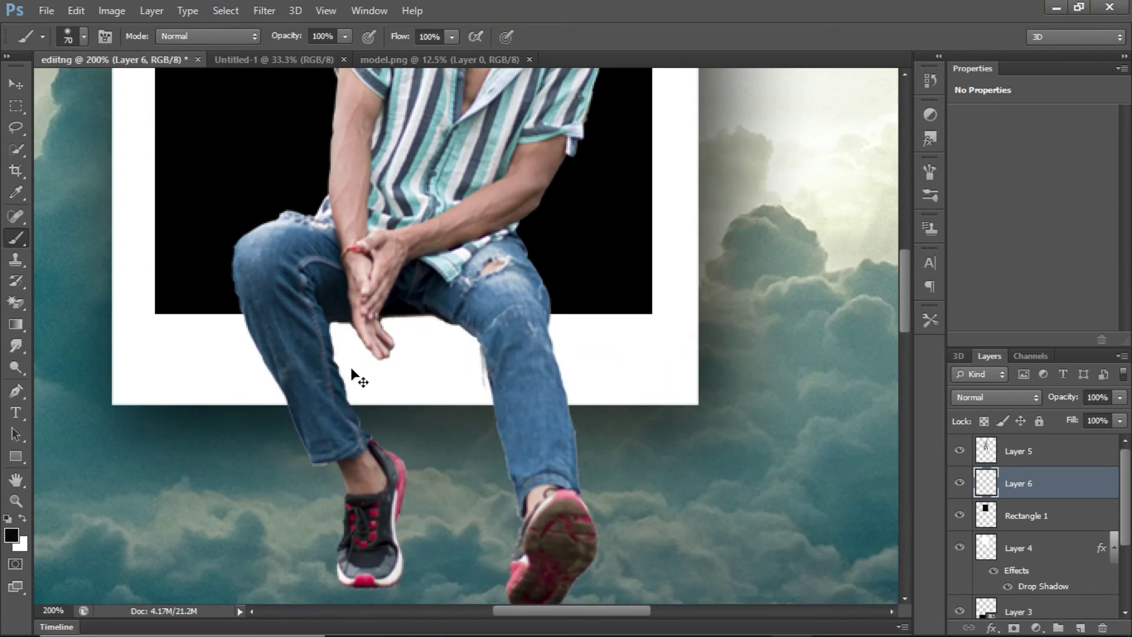
key(bracketleft)
key(bracketleft)
key(bracketleft)
key(bracketleft)
key(bracketleft)
Step: Try painting shadows beside the man's leg and under his thighs, including with brush opacity at 39%, and undo the strokes
drag(333, 340, 335, 335)
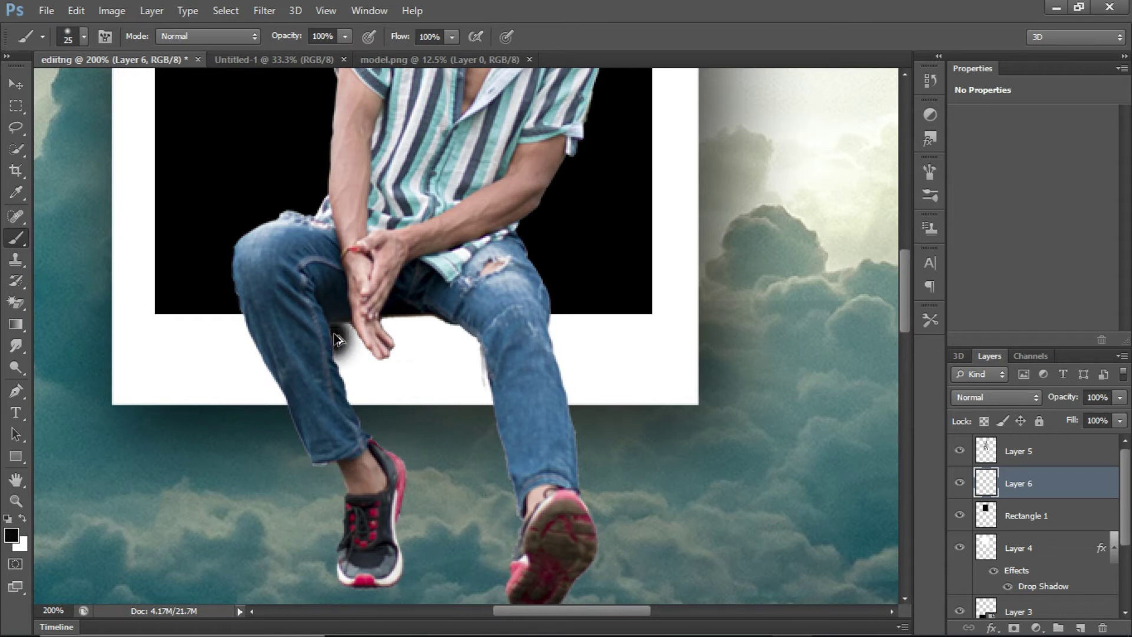
key(ctrl+z)
click(345, 36)
drag(336, 52, 294, 52)
click(318, 339)
mouse_move(330, 361)
mouse_down()
mouse_move(331, 338)
mouse_move(340, 389)
mouse_move(332, 329)
mouse_move(338, 404)
mouse_move(338, 372)
mouse_move(352, 422)
mouse_move(348, 406)
mouse_move(385, 463)
mouse_up()
mouse_move(341, 336)
mouse_down()
mouse_move(365, 334)
mouse_move(386, 366)
mouse_move(385, 315)
mouse_move(398, 351)
mouse_move(381, 332)
mouse_move(388, 348)
mouse_move(388, 326)
mouse_move(432, 322)
mouse_up()
mouse_move(367, 339)
mouse_down()
mouse_move(361, 373)
mouse_move(355, 362)
mouse_move(378, 412)
mouse_up()
key(ctrl+alt+z)
key(ctrl+alt+z)
key(ctrl+alt+z)
key(ctrl+alt+z)
key(ctrl+alt+z)
key(ctrl+alt+z)
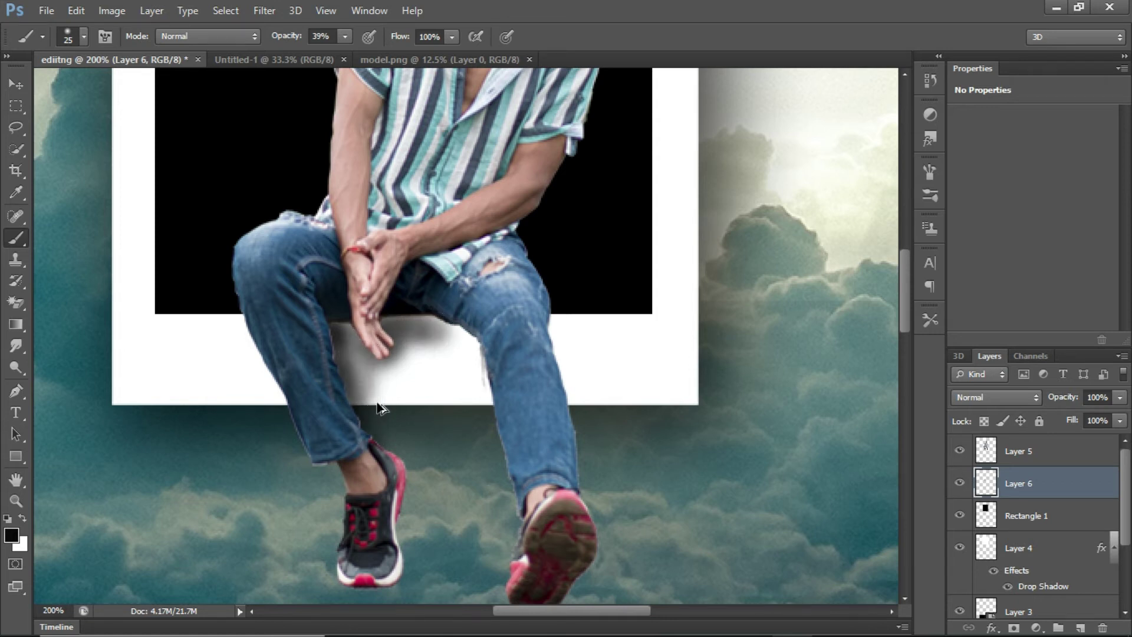
key(ctrl+alt+z)
key(ctrl+alt+z)
key(ctrl+alt+z)
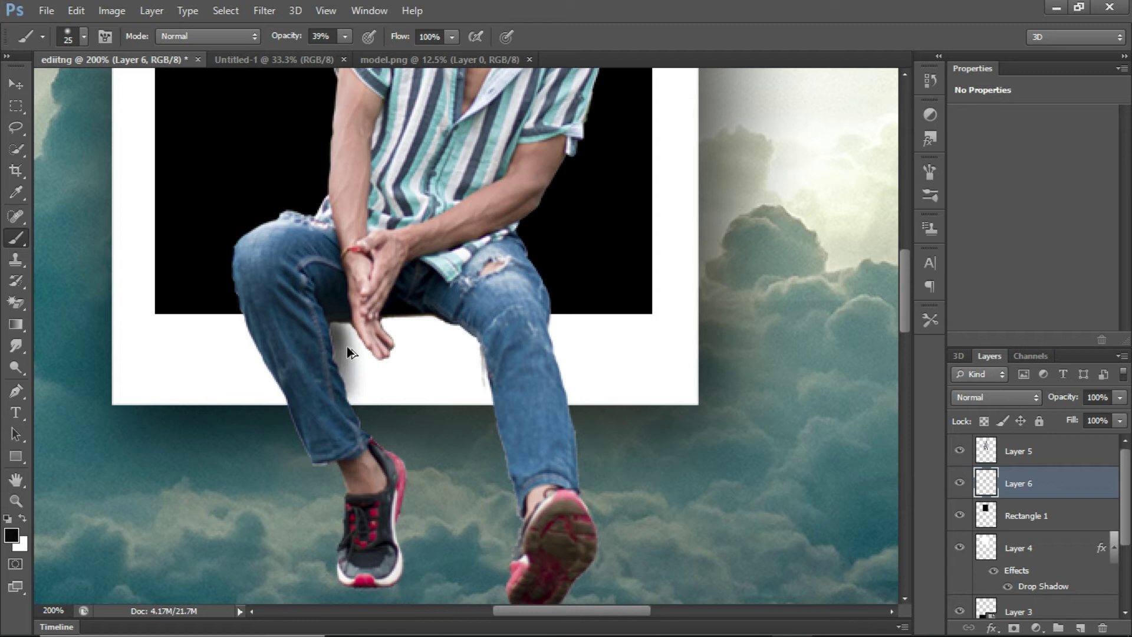
Step: Set the soft round brush to 23% opacity and paint a faint shadow between the man's legs on the frame's lower border
click(347, 36)
drag(346, 49, 330, 49)
right_click(342, 292)
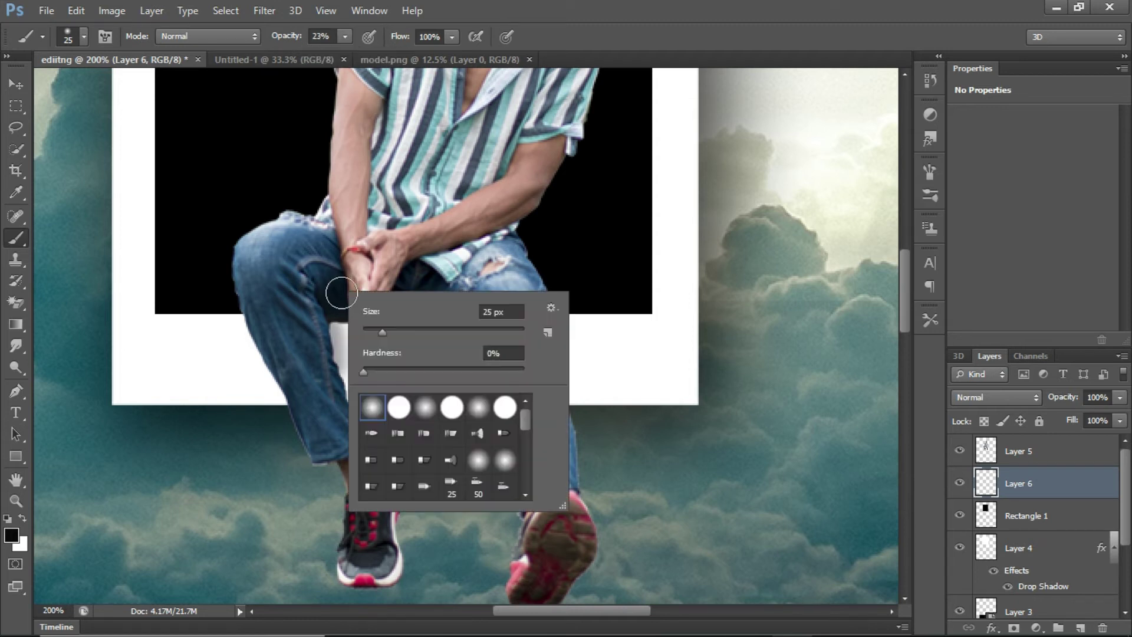
double_click(380, 415)
drag(338, 328, 355, 403)
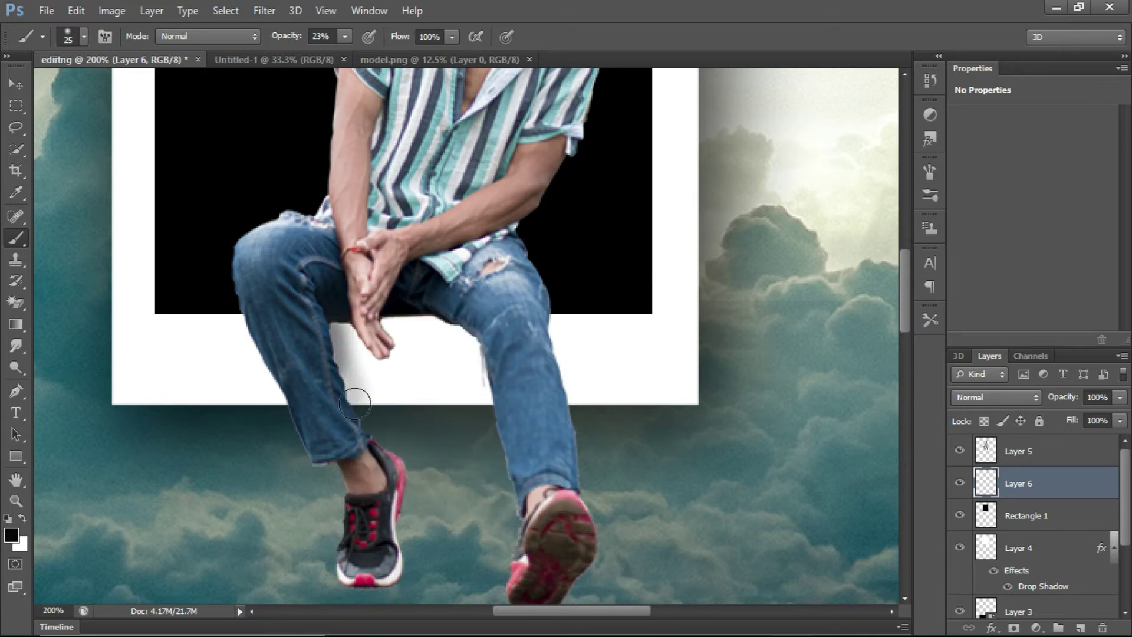
drag(332, 325, 354, 404)
mouse_move(341, 323)
mouse_down()
mouse_move(378, 348)
mouse_move(391, 344)
mouse_move(387, 321)
mouse_up()
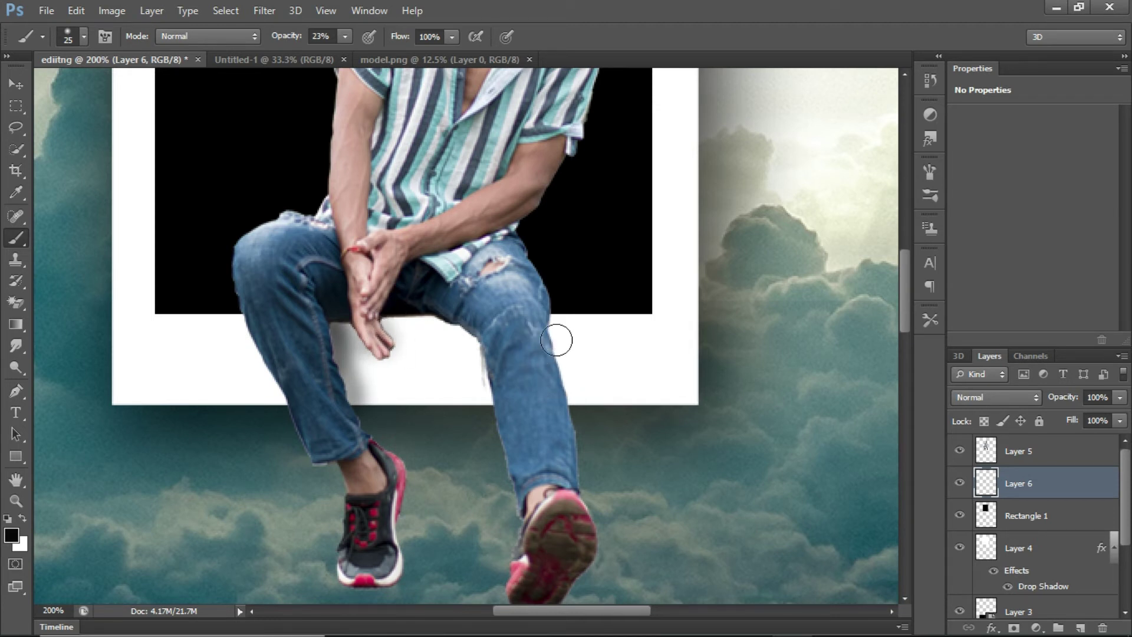
Step: Paint a soft shadow on the frame border along the outer edge of the right-hand leg, and deepen the shadow between the legs
drag(554, 322, 570, 383)
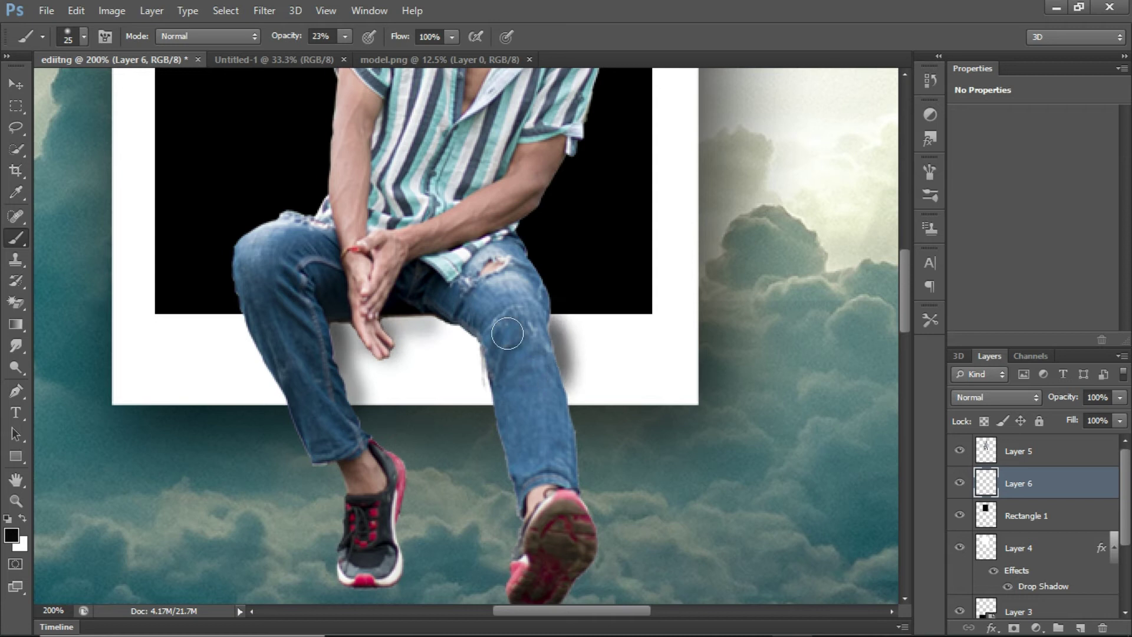
key(ctrl+z)
key(ctrl+z)
key(ctrl+z)
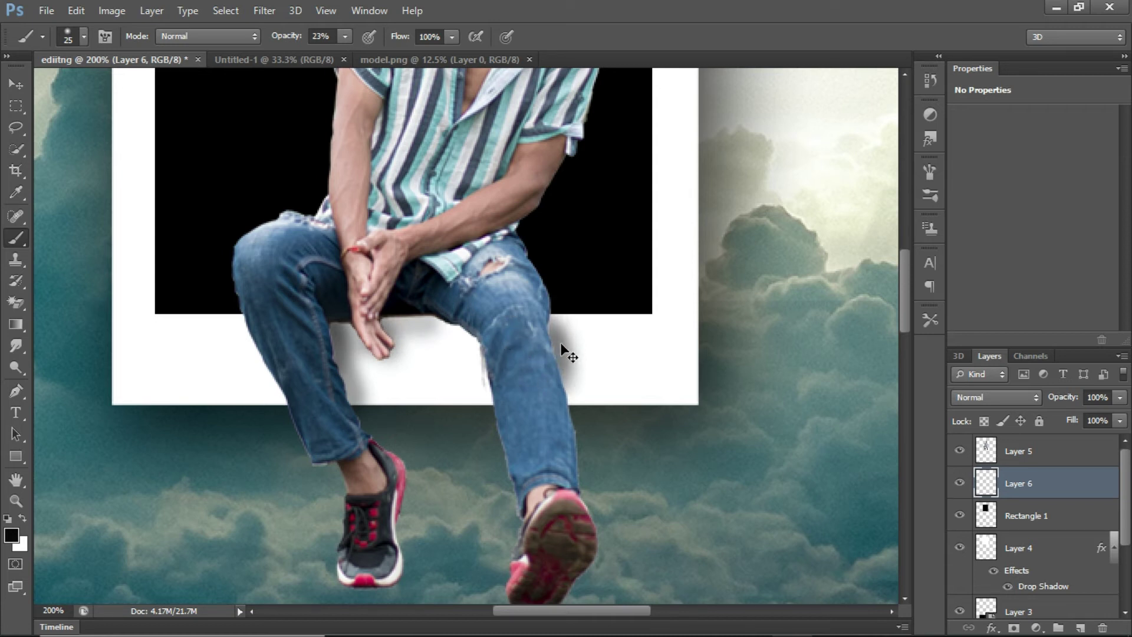
mouse_move(552, 332)
mouse_down()
mouse_move(555, 381)
mouse_move(570, 402)
mouse_up()
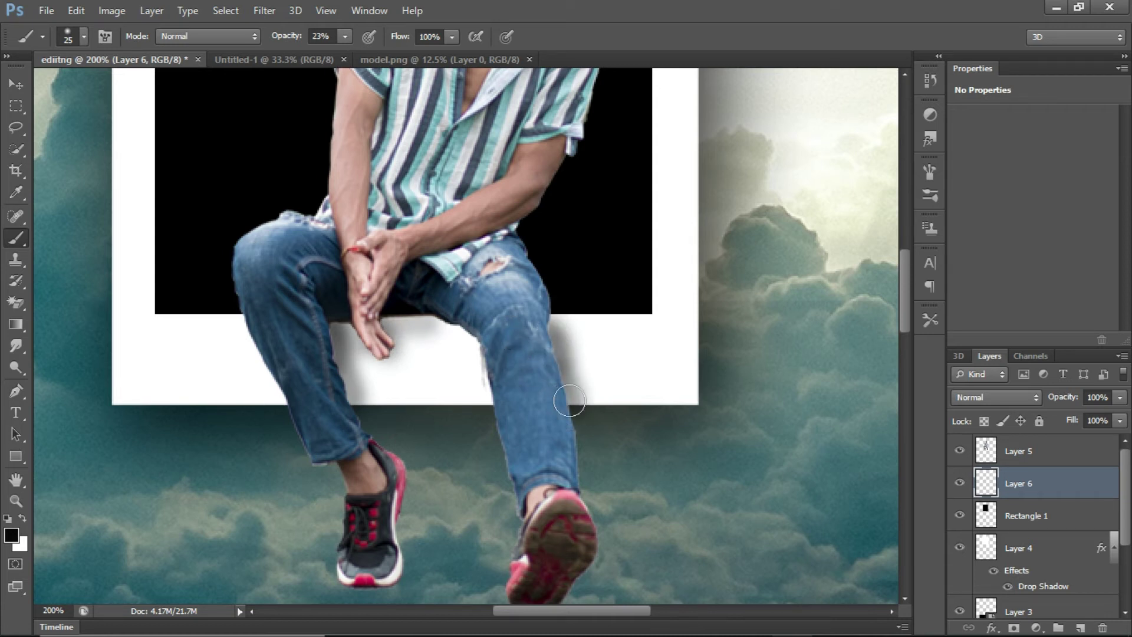
mouse_move(548, 319)
mouse_down()
mouse_move(569, 417)
mouse_move(547, 320)
mouse_up()
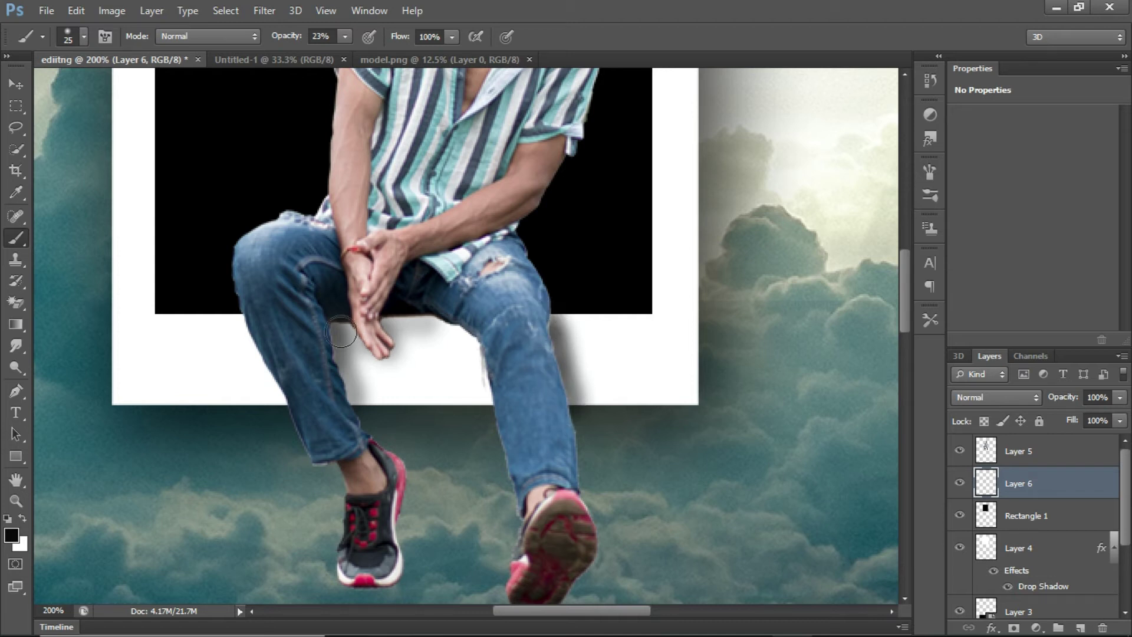
drag(334, 338, 357, 407)
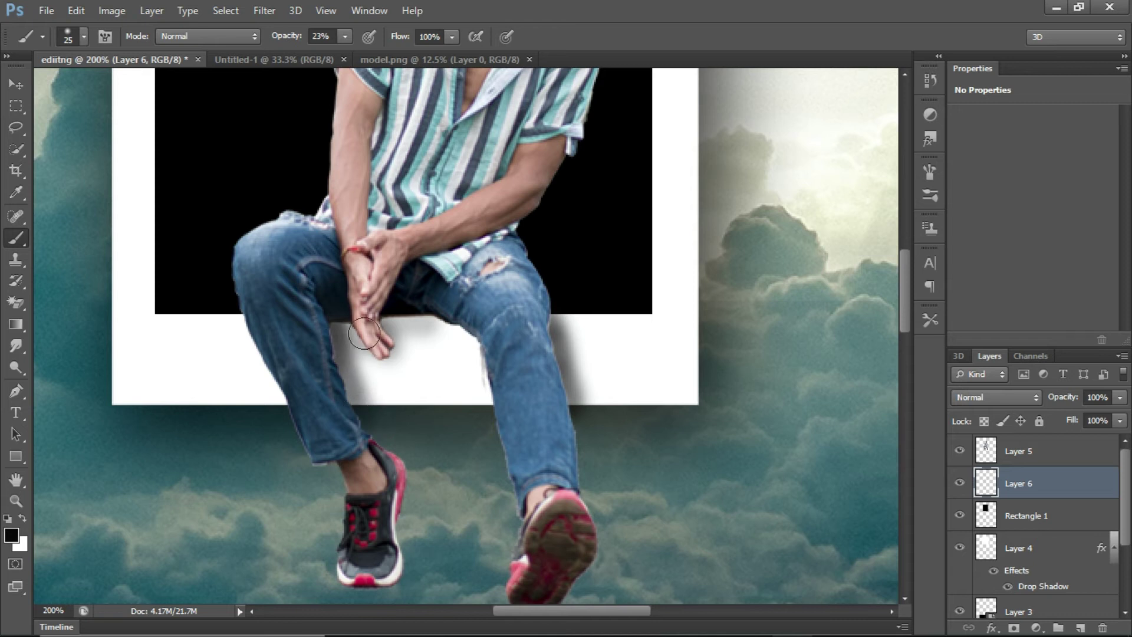
mouse_move(374, 325)
mouse_down()
mouse_move(386, 348)
mouse_move(383, 319)
mouse_move(429, 319)
mouse_move(465, 332)
mouse_move(476, 352)
mouse_move(351, 341)
mouse_move(342, 374)
mouse_move(327, 320)
mouse_move(339, 378)
mouse_up()
Step: Select the Rectangle 1 layer and hide the seated man's layer to expose the whole black rectangle
scroll(401, 418, down, 5)
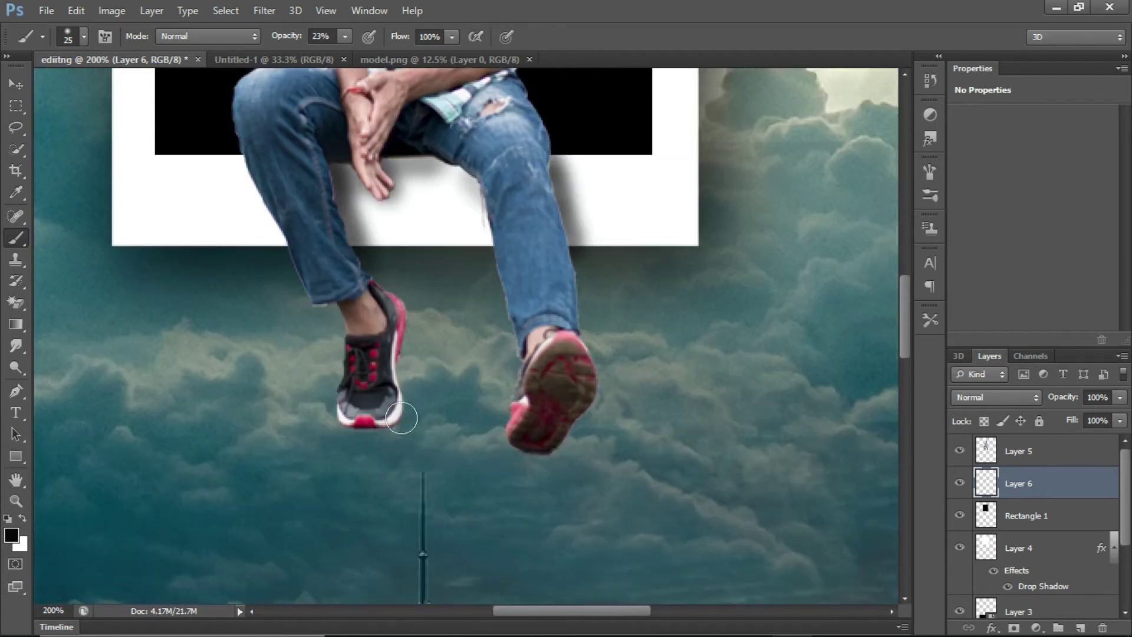
key(ctrl+minus)
key(ctrl+minus)
key(ctrl+minus)
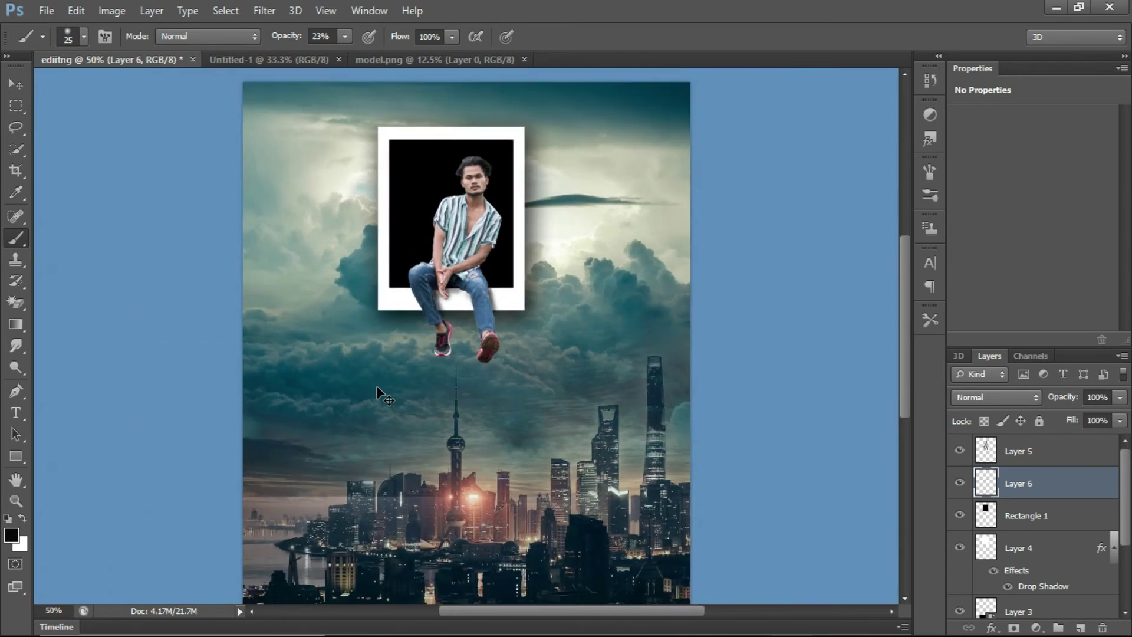
key(ctrl+minus)
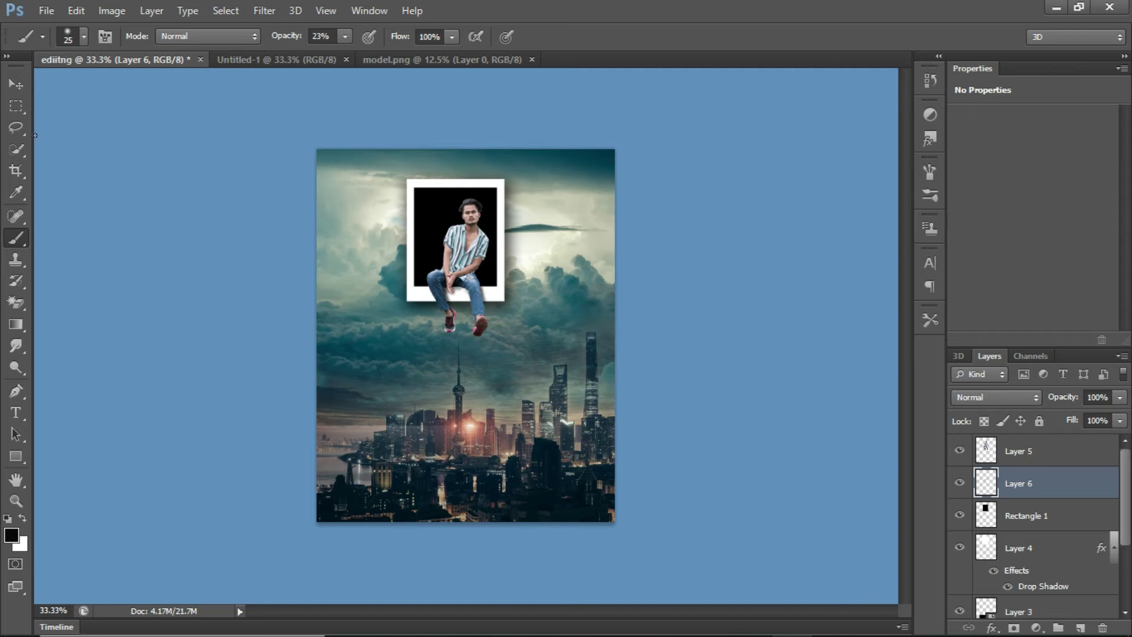
click(1018, 517)
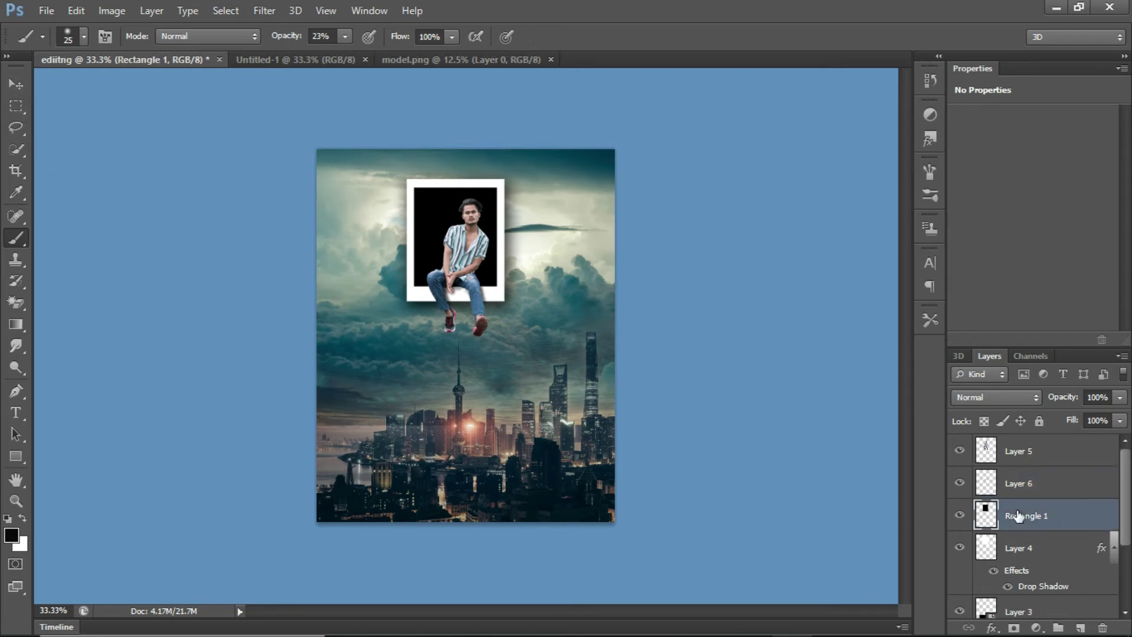
click(960, 451)
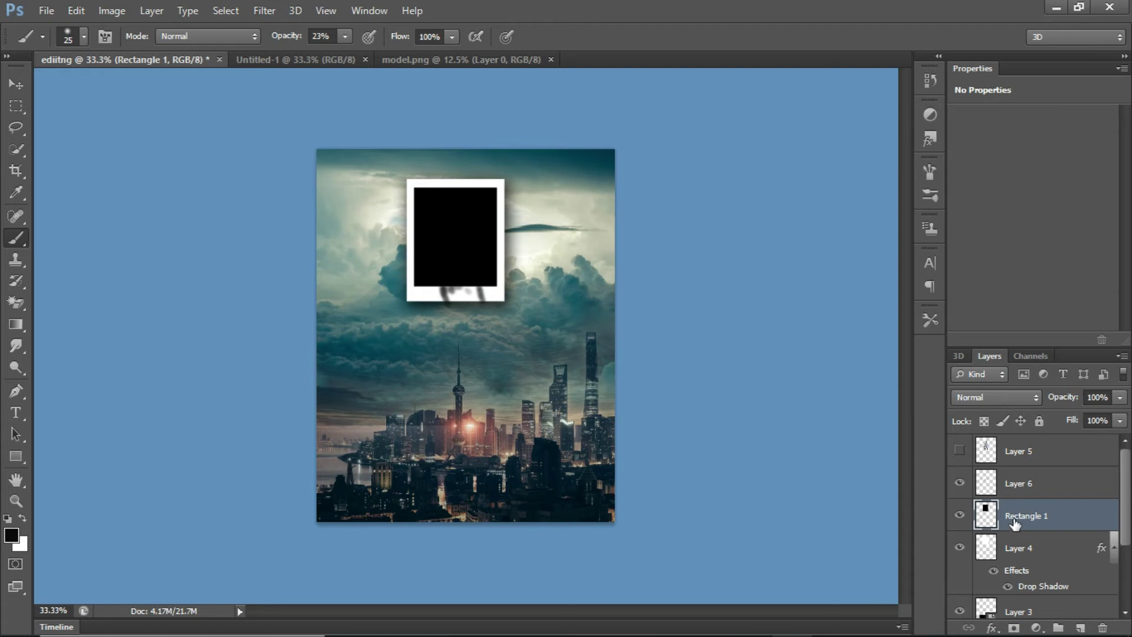
scroll(455, 303, up, 1)
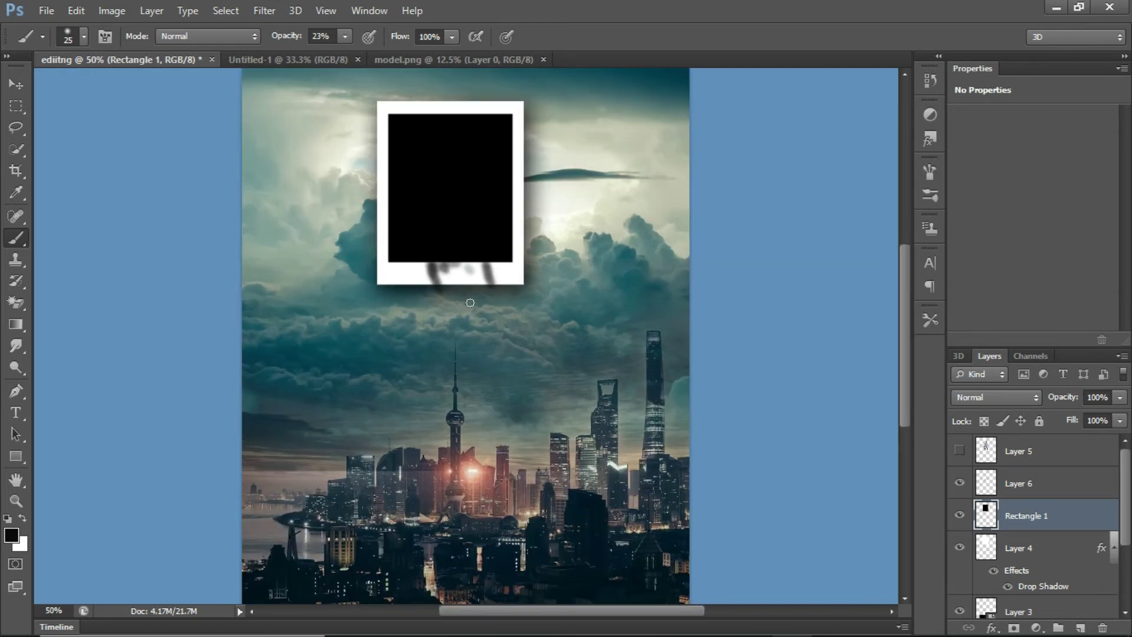
scroll(348, 272, up, 1)
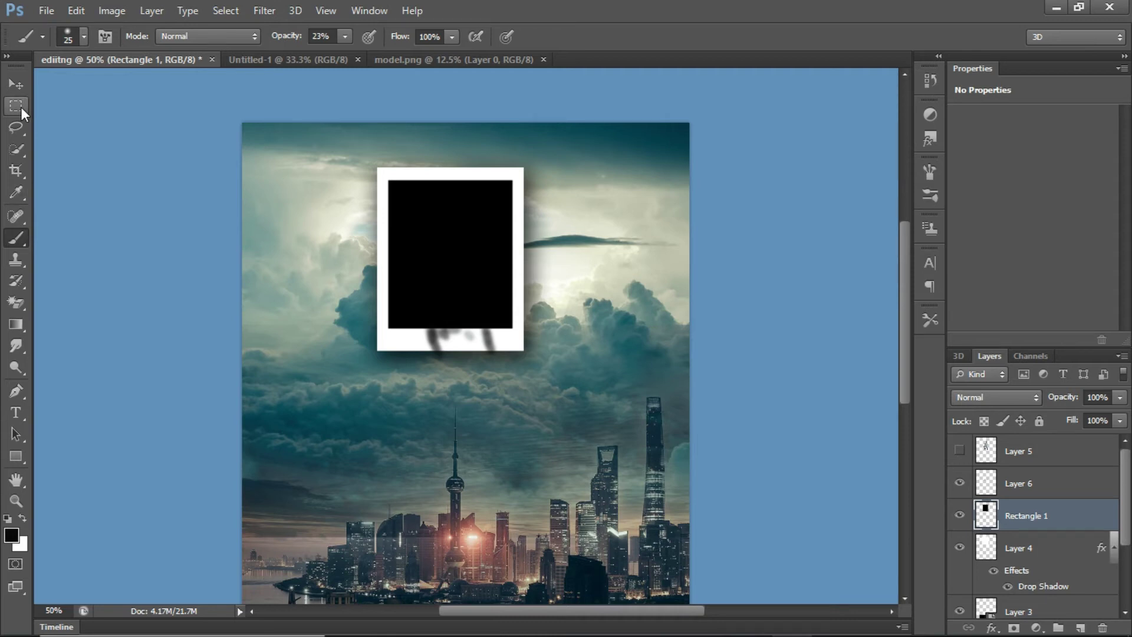
Step: Try a radial gradient at 68% opacity on the black rectangle, and undo it
click(18, 324)
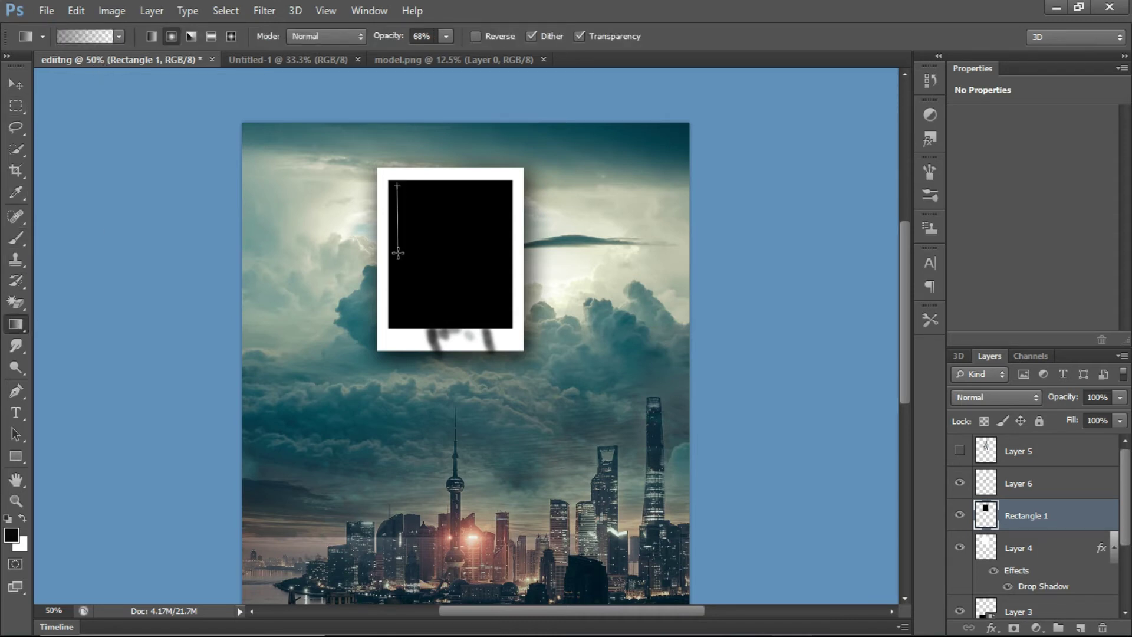
drag(398, 256, 398, 258)
key(ctrl+z)
Step: Make a rectangular marquee selection with a 50 px feather just inside the edges of the black rectangle
click(16, 105)
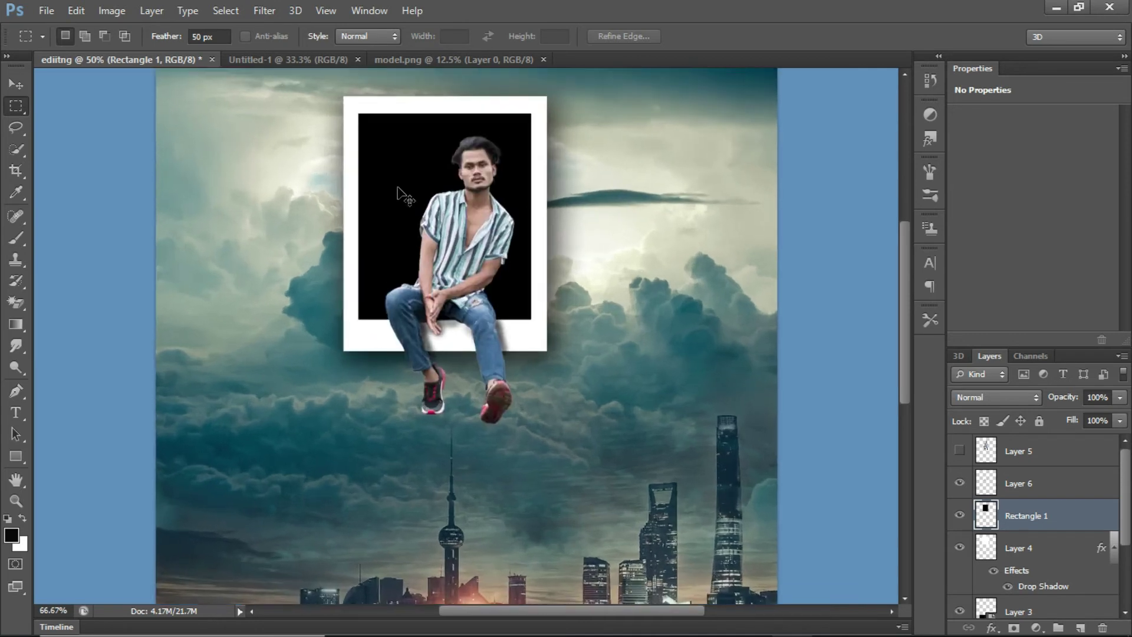
key(ctrl+plus)
key(ctrl+plus)
drag(319, 141, 551, 416)
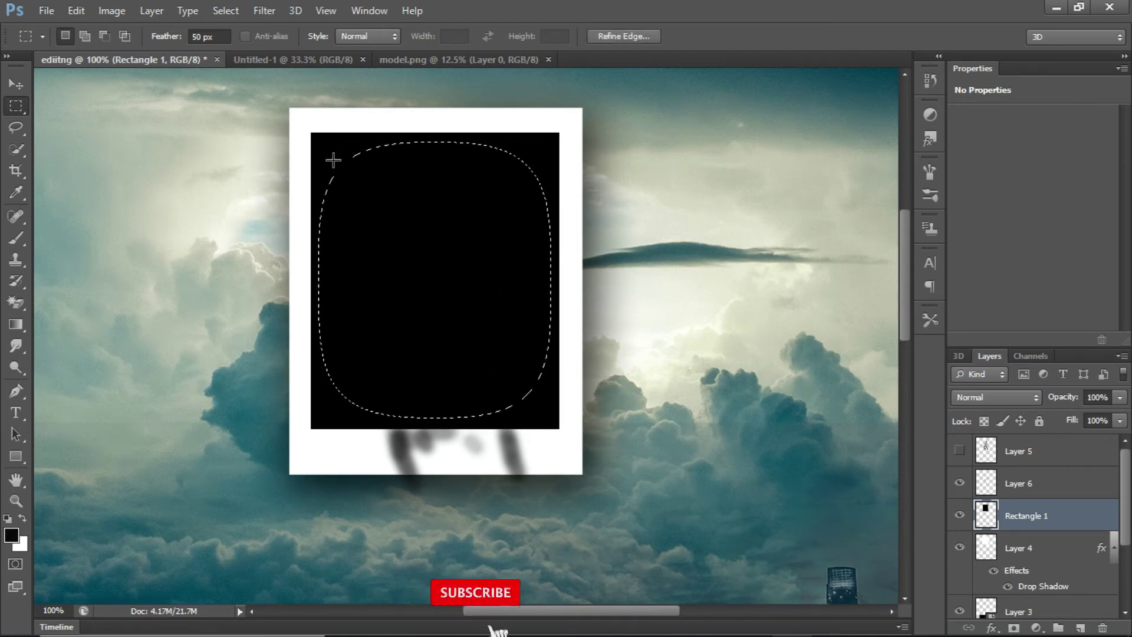
Step: Clear the feathered selection and draw a white-filled rectangle about 279 x 337 px just inside the black rectangle's edges
click(22, 458)
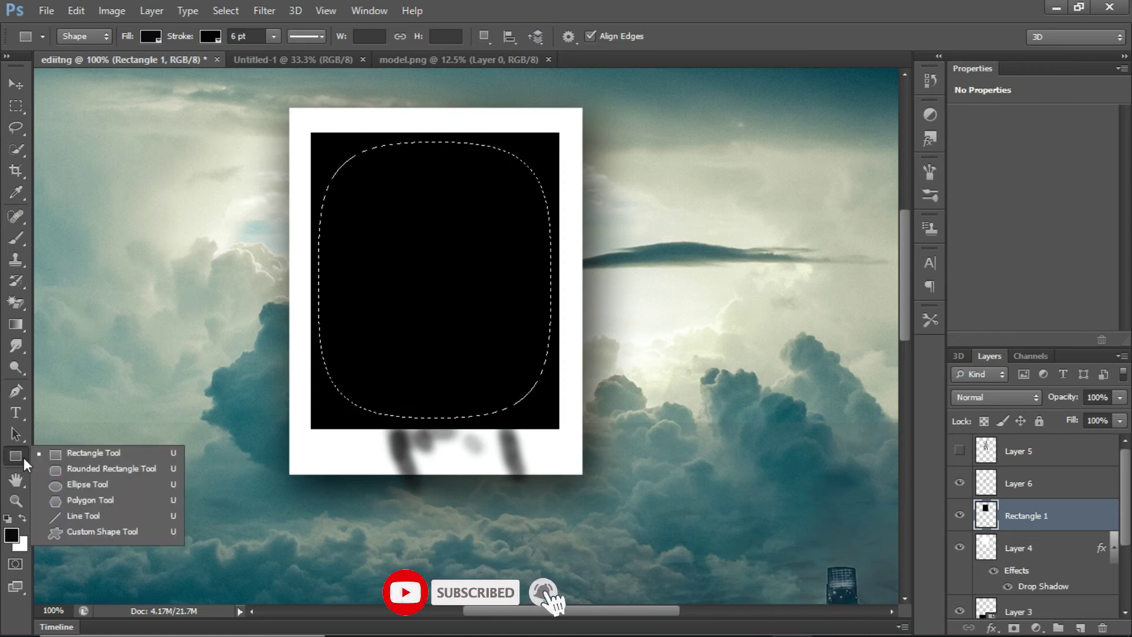
click(104, 455)
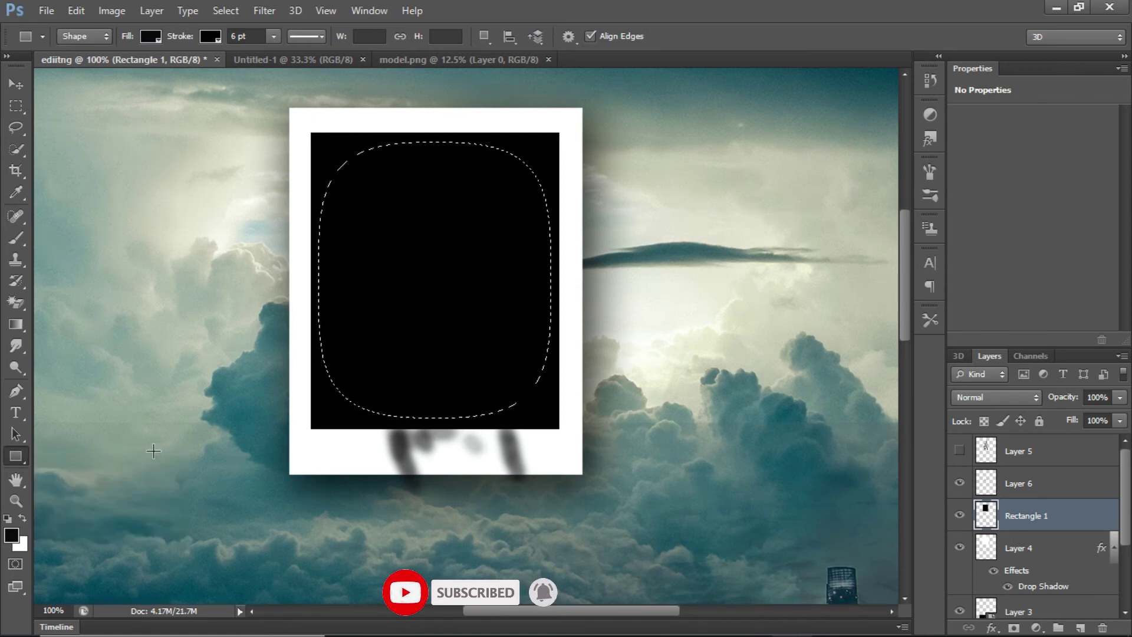
key(ctrl+z)
click(18, 454)
click(77, 453)
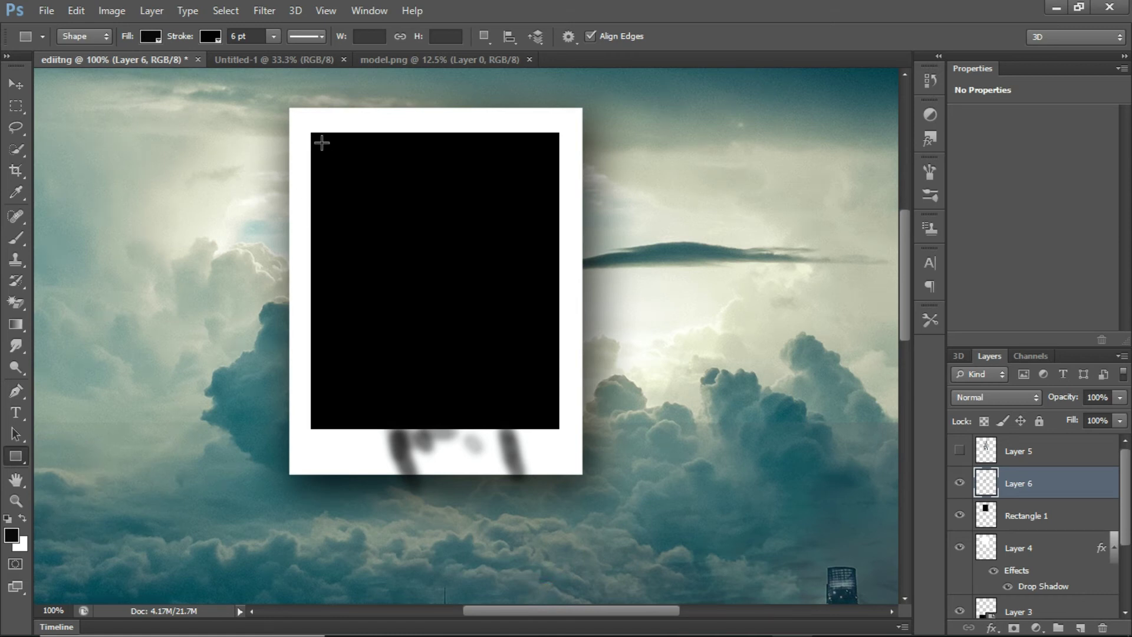
click(160, 38)
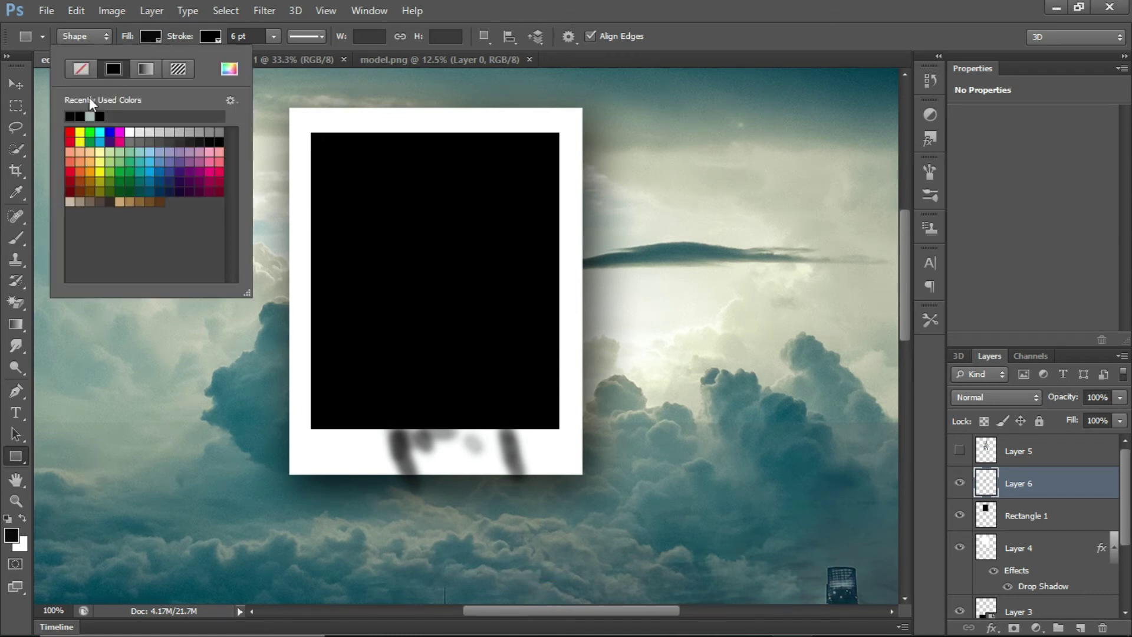
click(131, 132)
drag(318, 141, 551, 420)
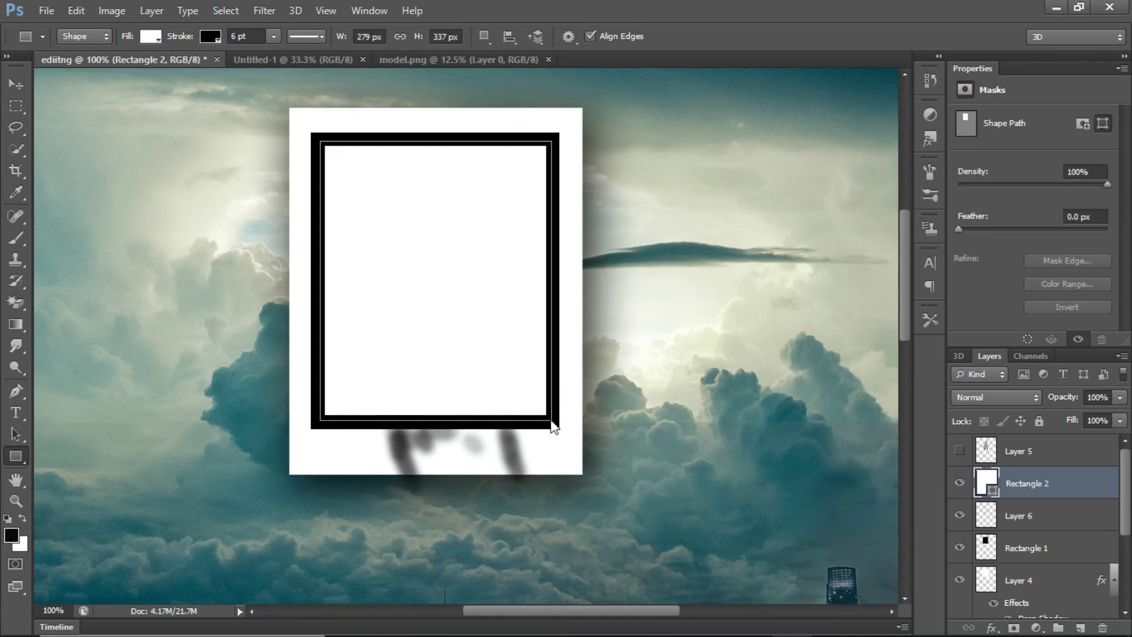
Step: Rasterize the new white Rectangle 2 shape layer
click(13, 81)
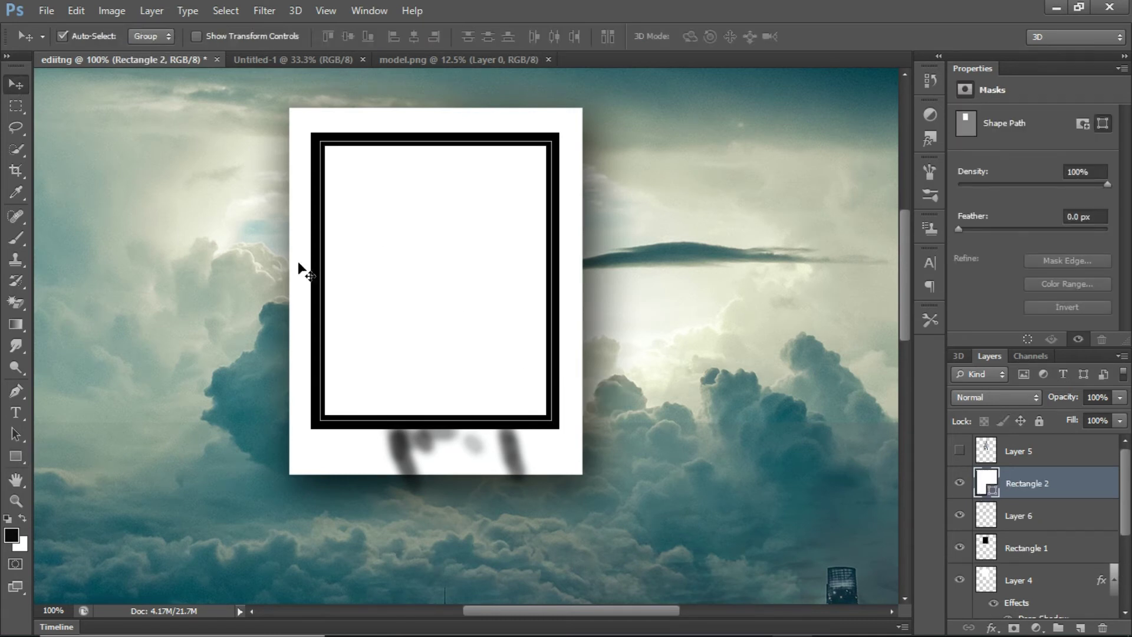
right_click(1037, 493)
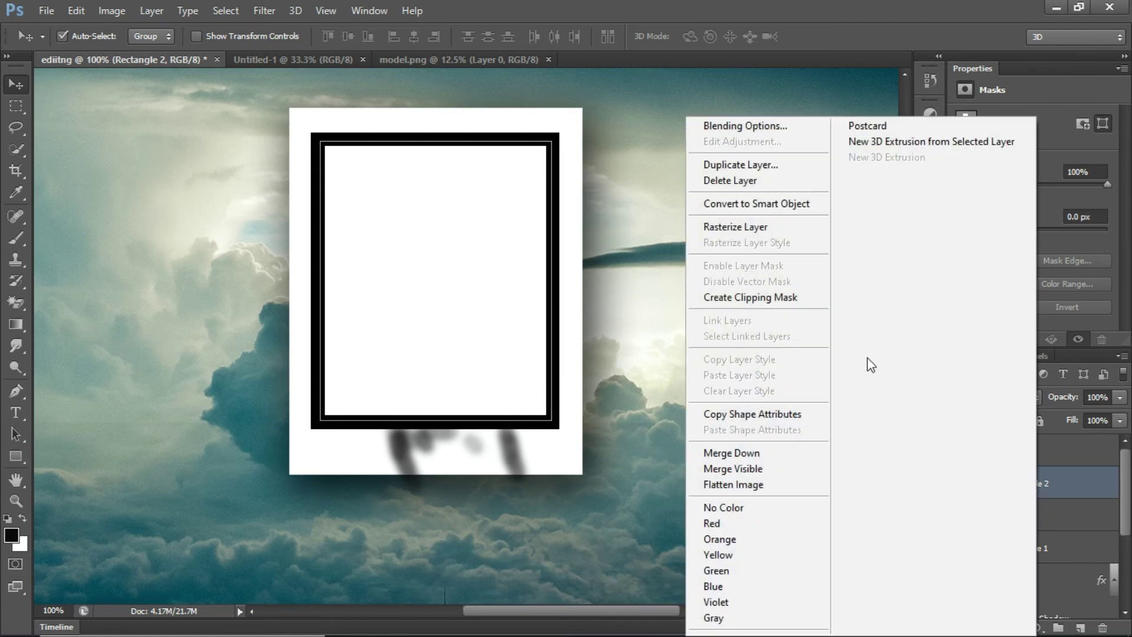
click(746, 227)
Step: Try to erase the white interior of Rectangle 2 with the Magic Eraser at tolerance 10, and undo it
click(16, 303)
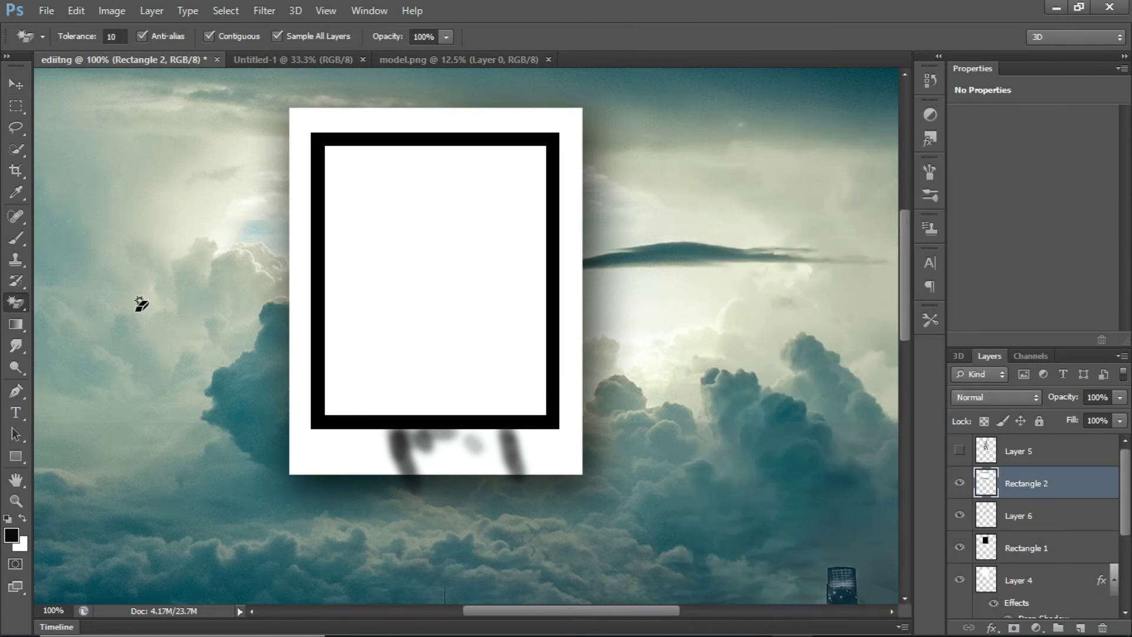
click(444, 279)
key(ctrl+z)
click(15, 85)
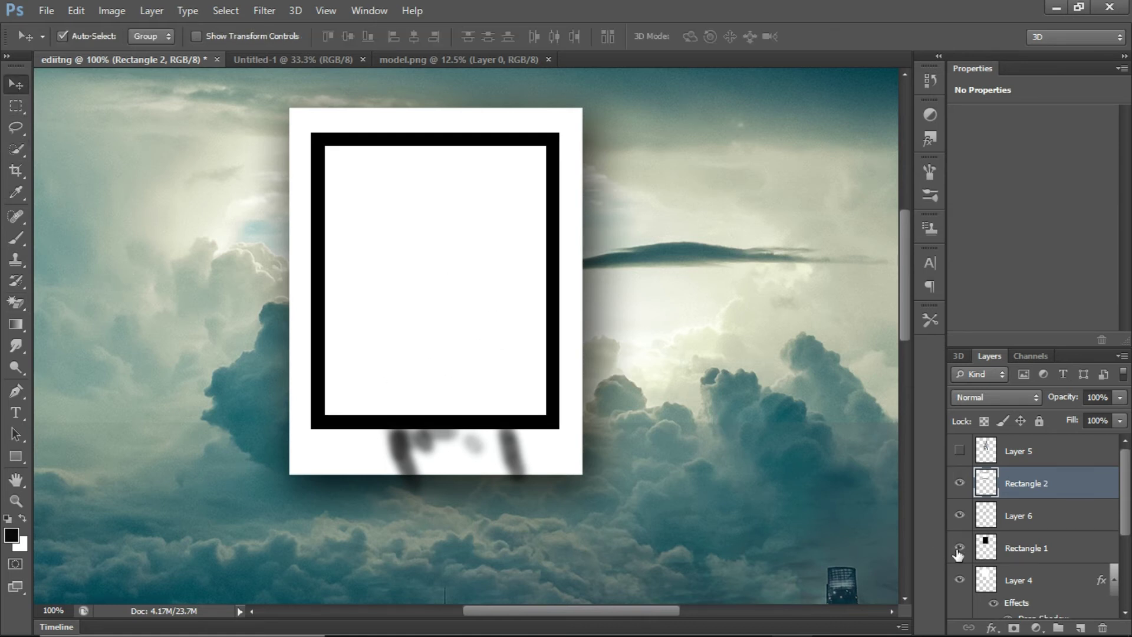
Step: Show the seated man's layer again
click(959, 451)
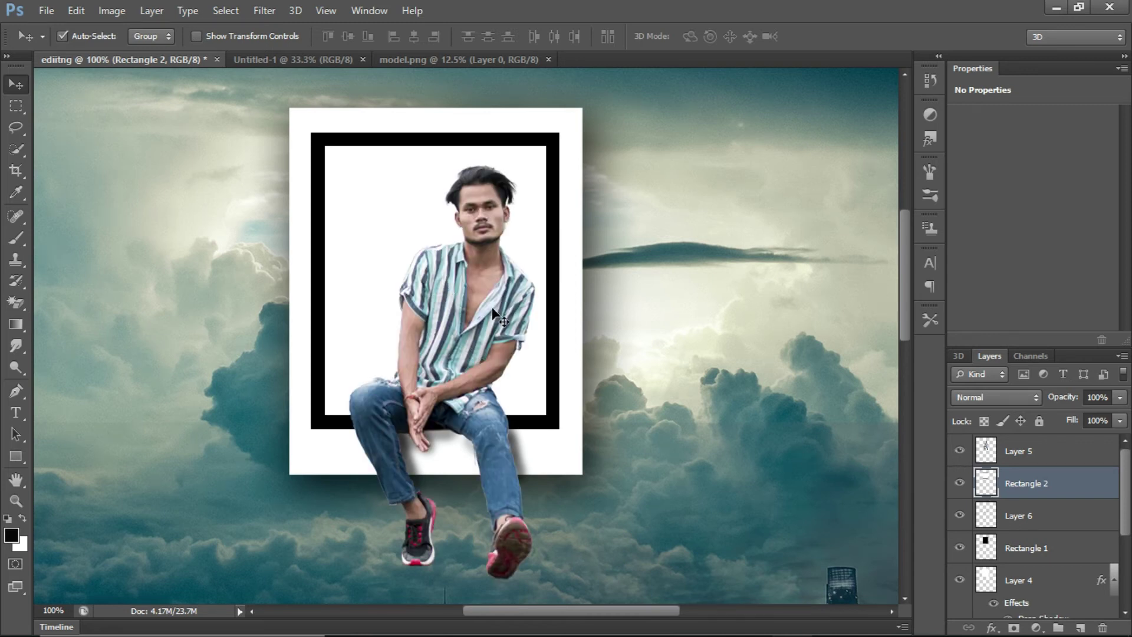
key(ctrl+minus)
key(ctrl+minus)
key(ctrl+minus)
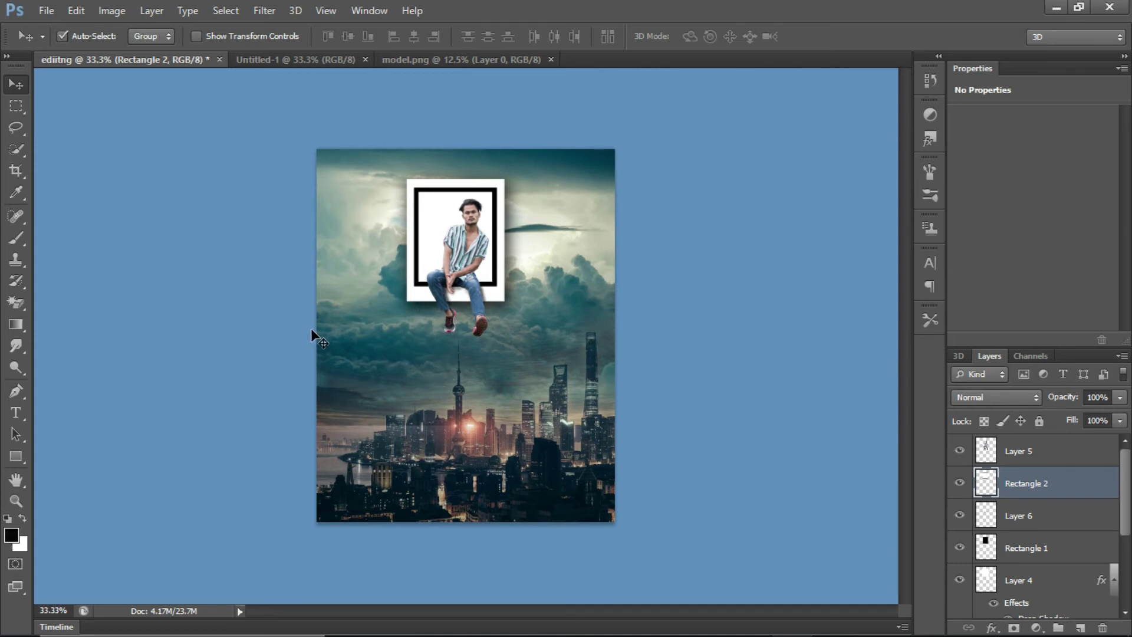
Step: Open the image "20 Best City Breaks in the World - Travel Den" from the city background folder
click(47, 9)
click(65, 43)
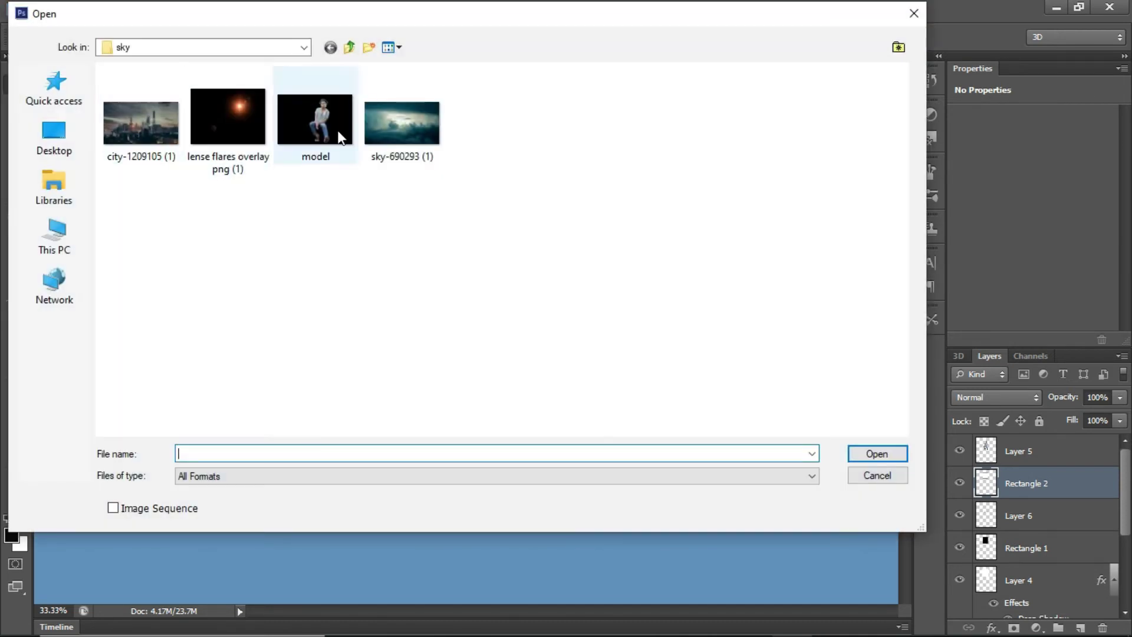
click(54, 236)
double_click(391, 208)
double_click(177, 206)
double_click(320, 120)
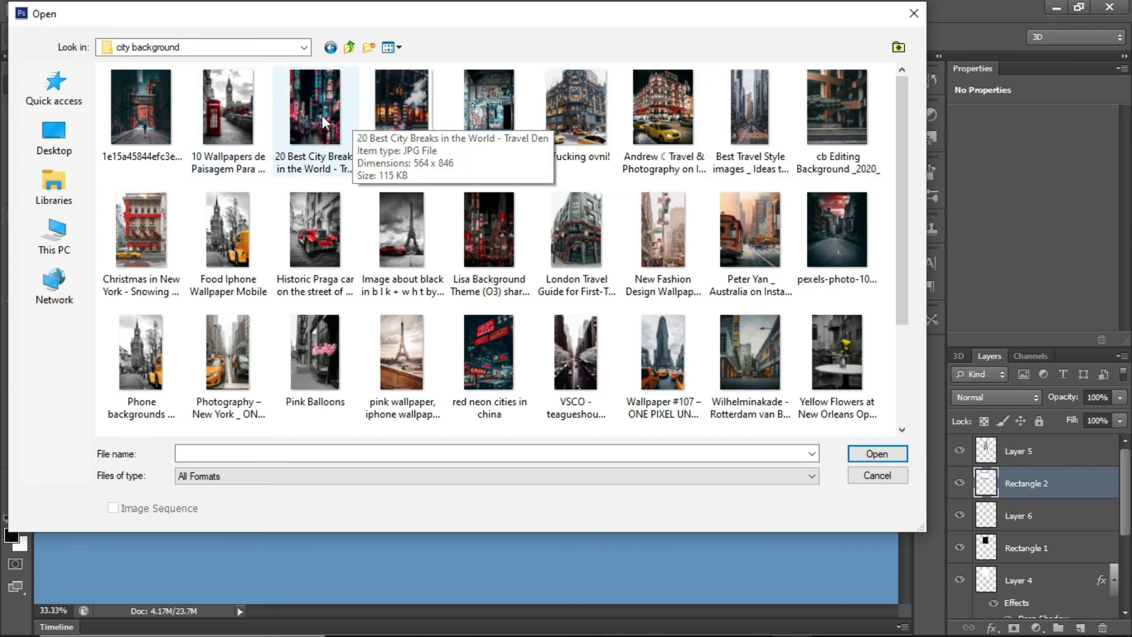
double_click(322, 115)
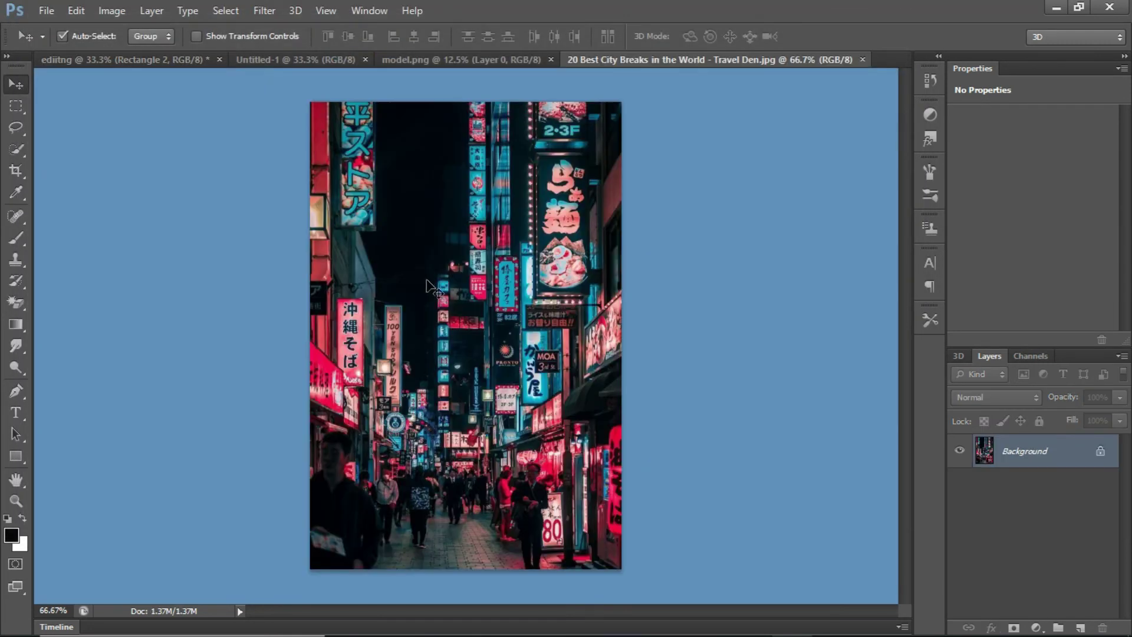
Step: Copy the neon street image into the skyline composite and keep its layer directly beneath the seated man's layer
drag(363, 247, 503, 255)
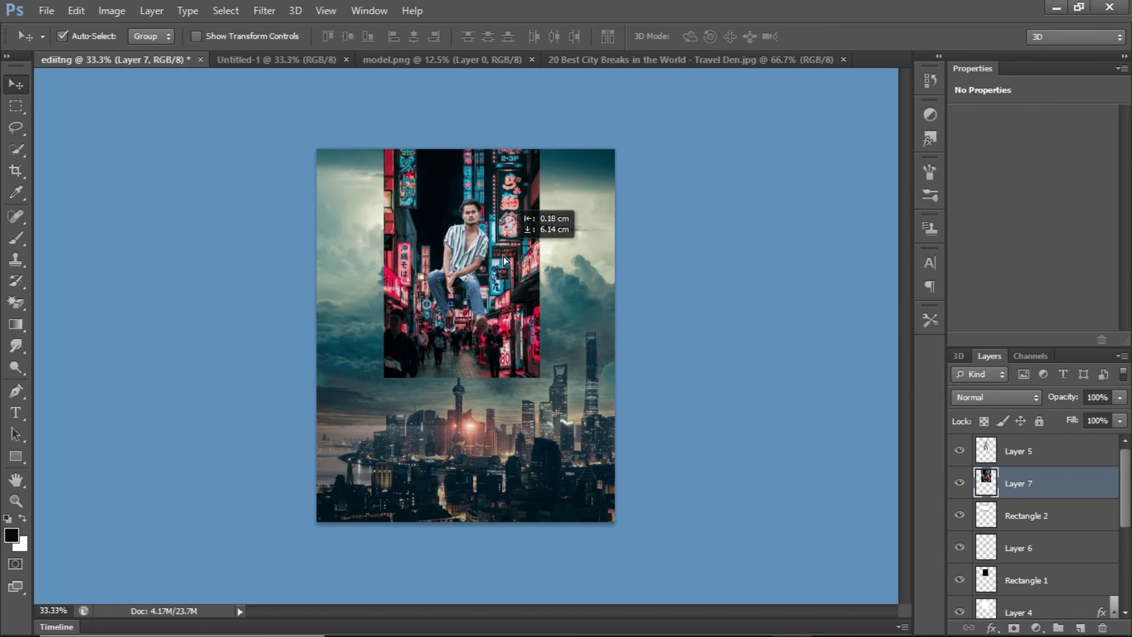
click(795, 188)
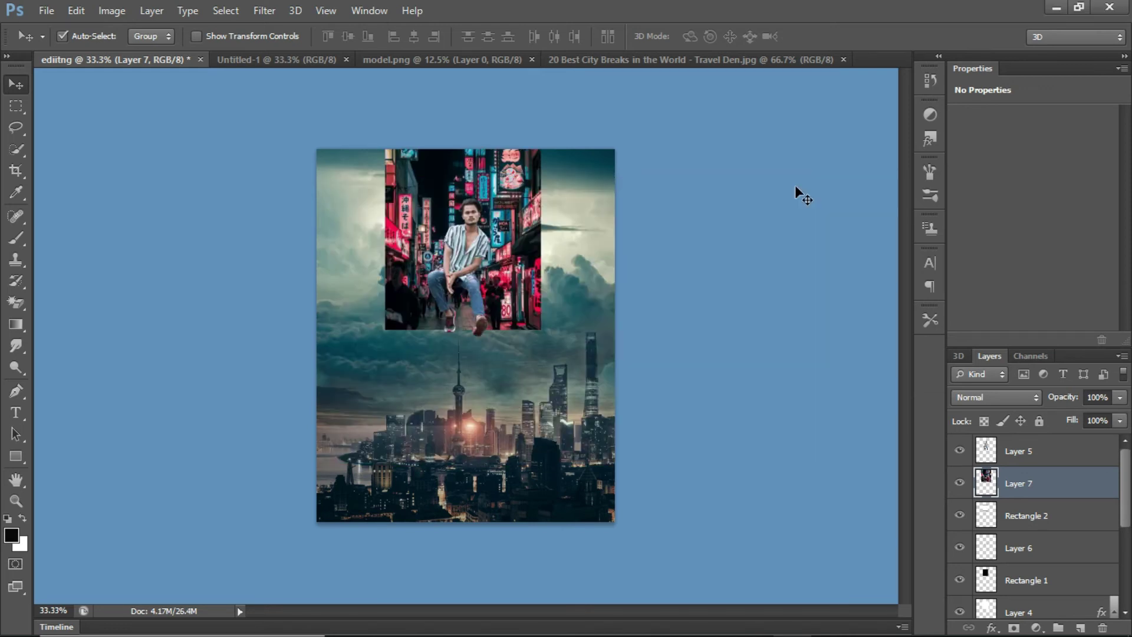
key(ctrl+plus)
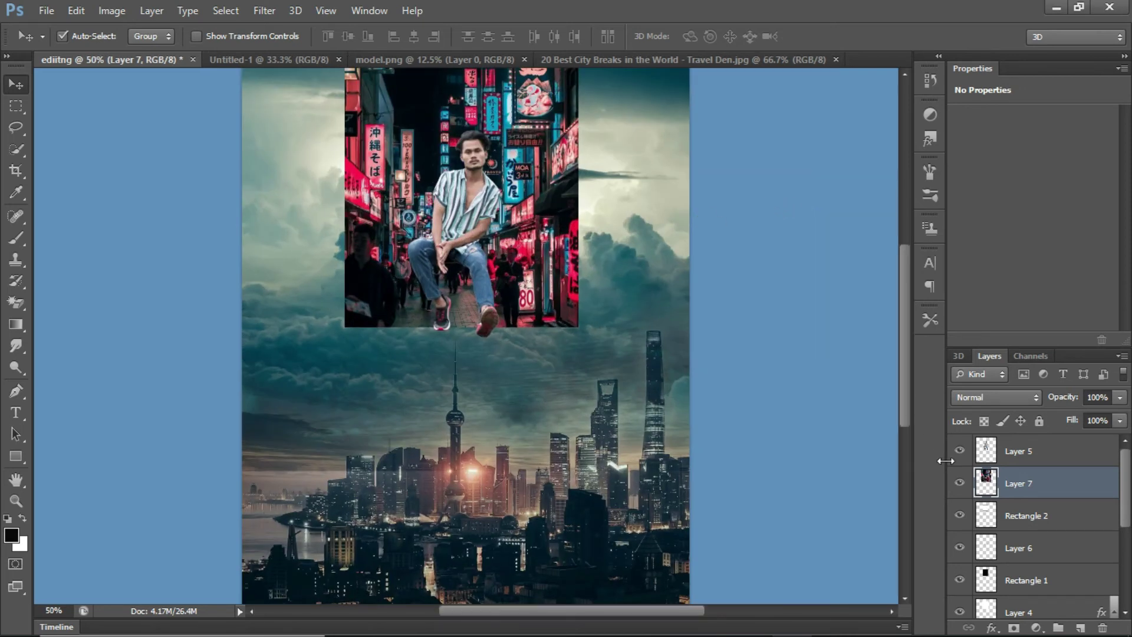
scroll(1002, 491, up, 1)
drag(1059, 486, 1053, 443)
drag(1051, 451, 1037, 589)
drag(1036, 579, 1030, 483)
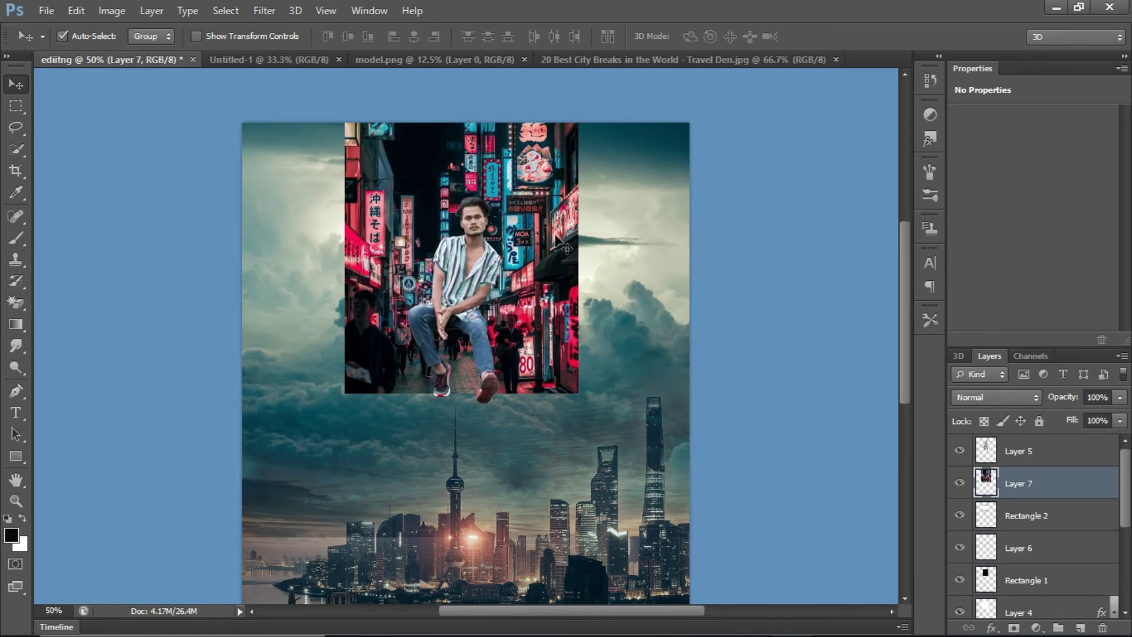
Step: Scale the neon street image to 49.47% width and 39.36% height so it fits inside the black frame, and apply the transformation
key(ctrl+t)
scroll(548, 233, up, 3)
drag(345, 122, 423, 238)
drag(450, 268, 419, 293)
drag(468, 379, 507, 402)
drag(394, 335, 394, 336)
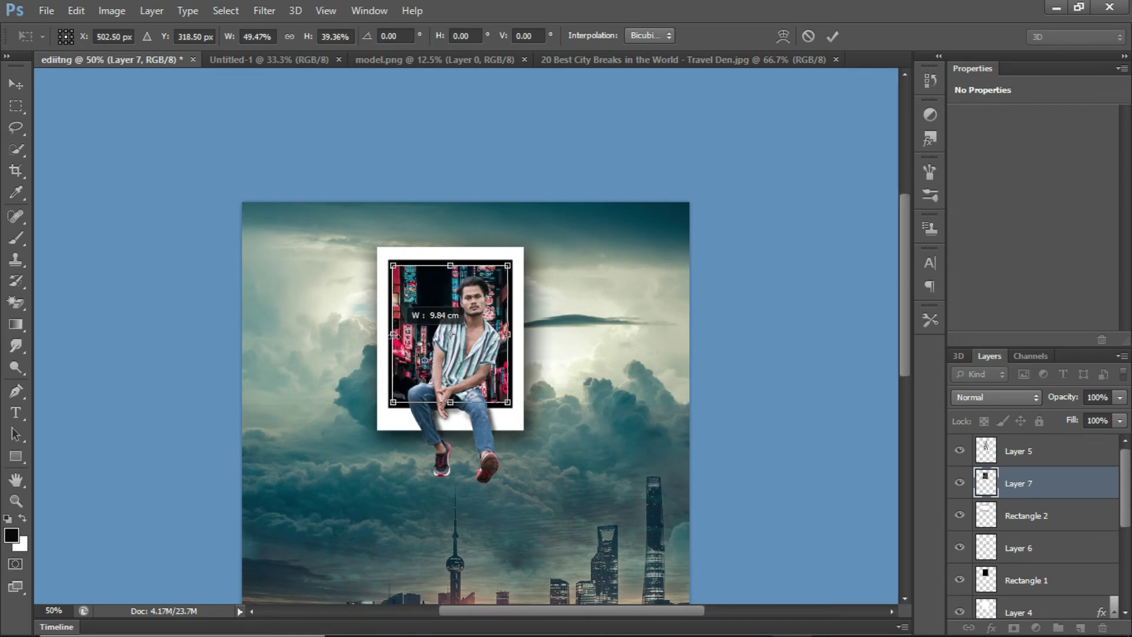
click(17, 84)
click(465, 254)
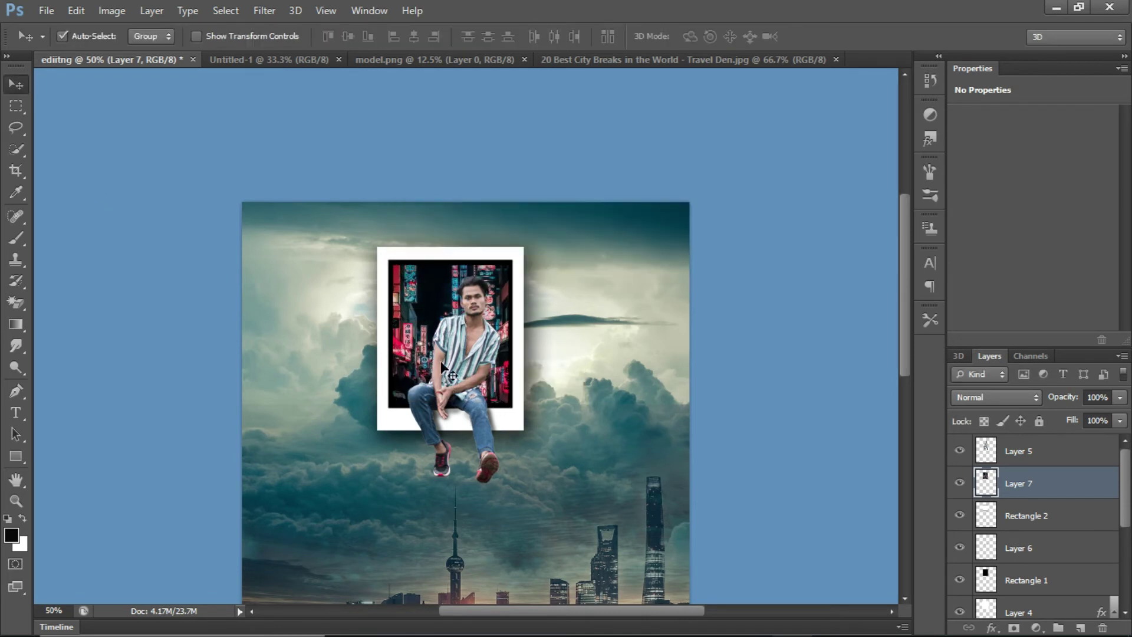
key(ctrl+plus)
key(ctrl+plus)
key(ctrl+plus)
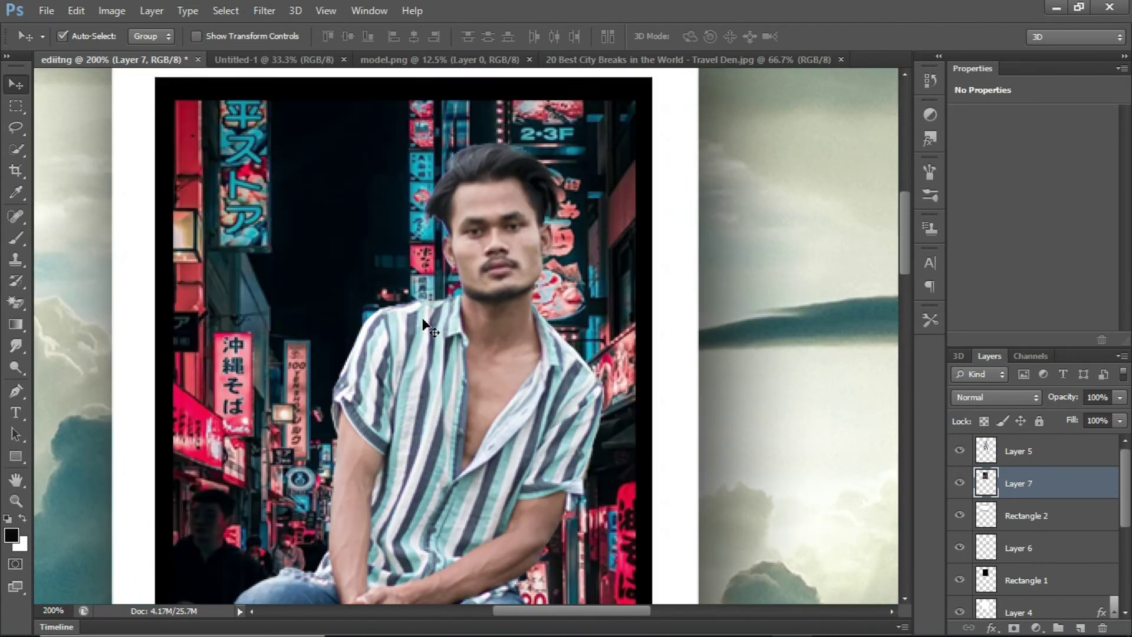
key(ctrl+minus)
key(ctrl+minus)
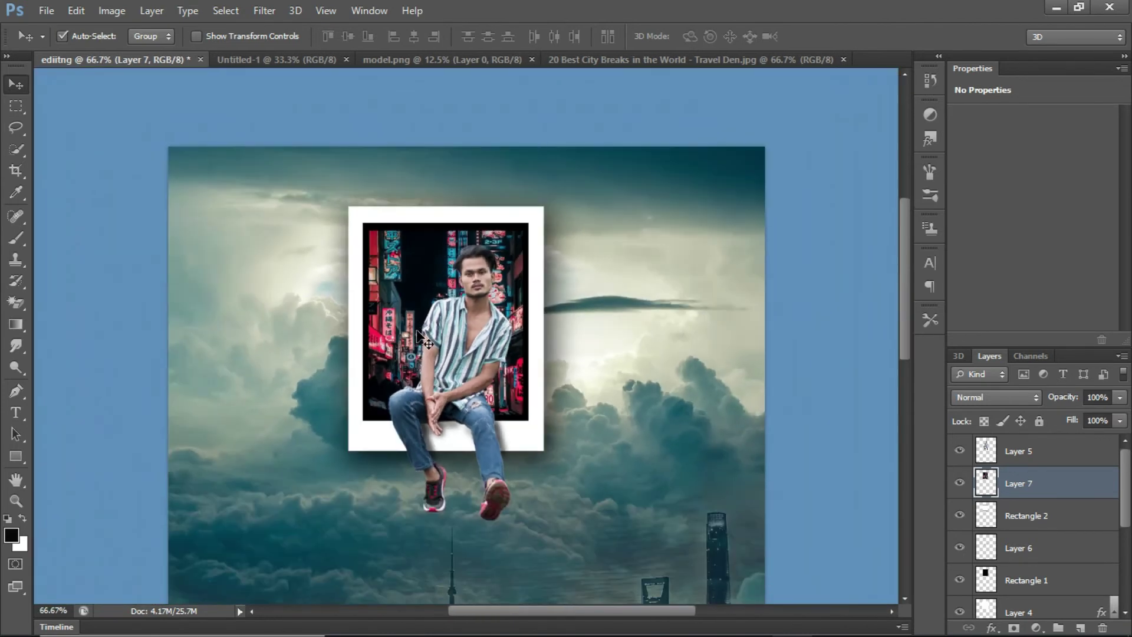
Step: Open the "lense flares overlay png (1)" image from the sky folder on the desktop and close the other source images
click(48, 10)
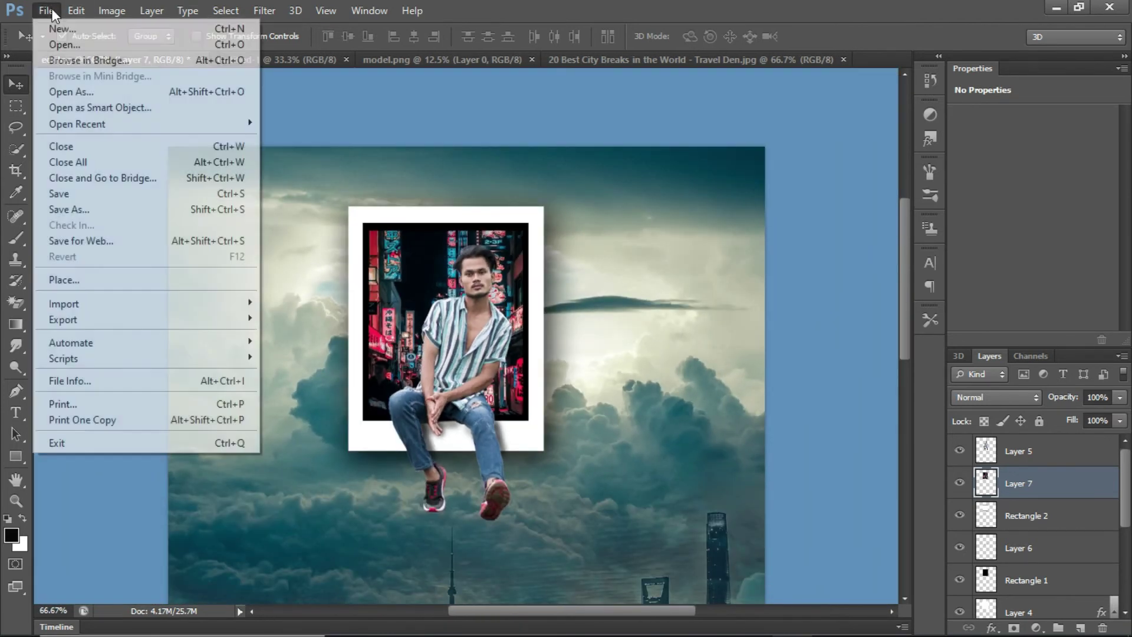
click(59, 41)
scroll(441, 198, down, 1)
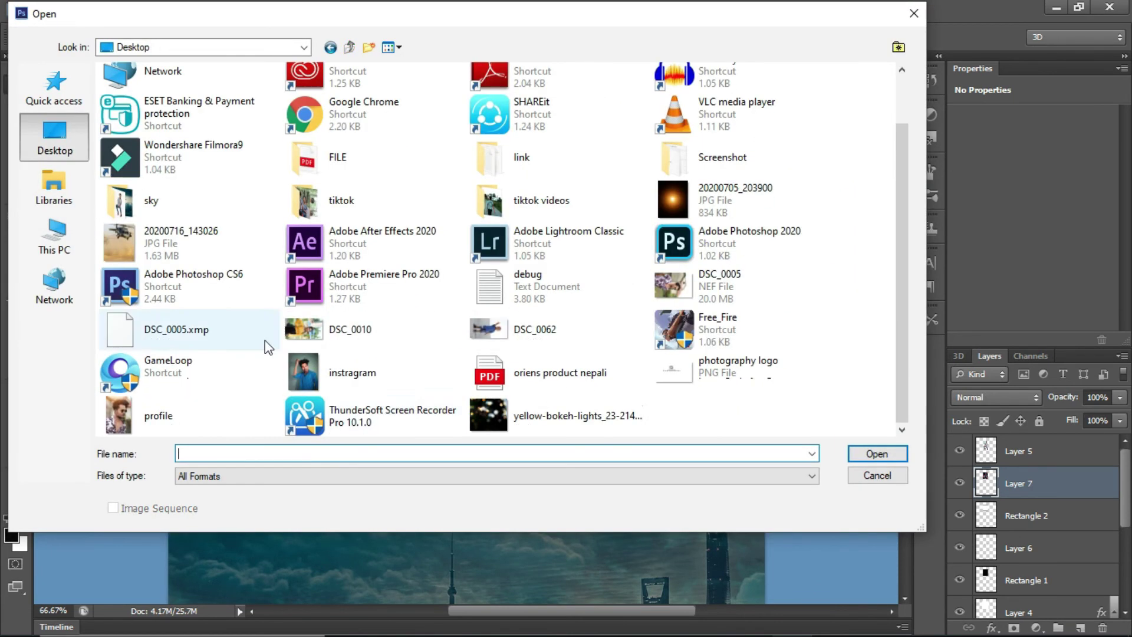
double_click(152, 201)
double_click(255, 112)
drag(739, 58, 316, 56)
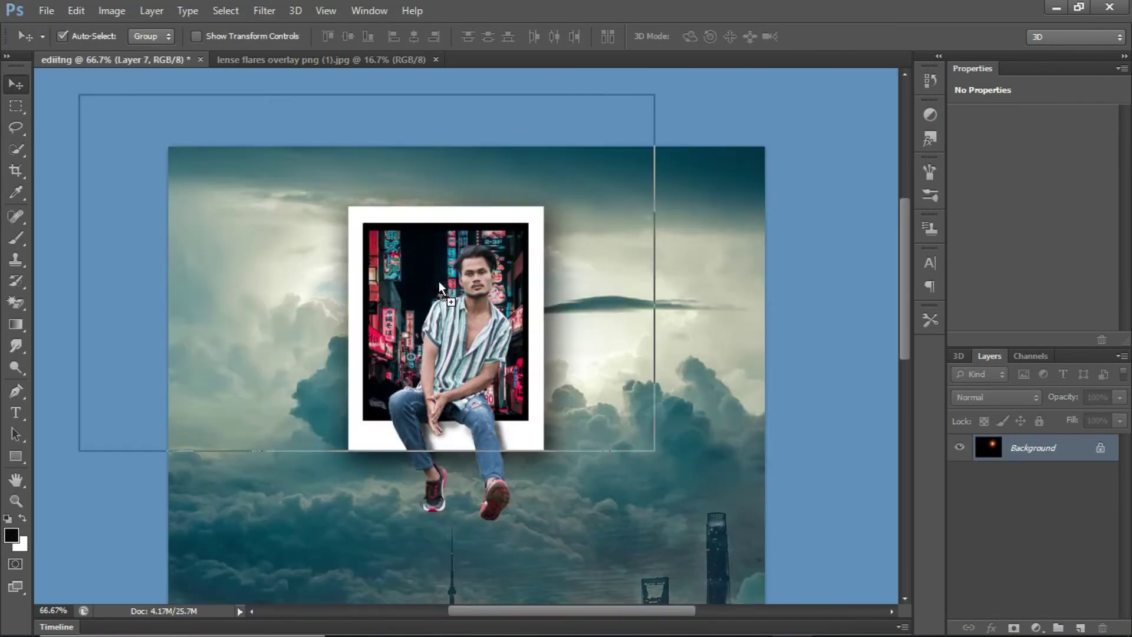
Step: Copy the lens flare overlay into the composite, scale it to 14.60% over the framed picture, and apply the transformation
drag(439, 281, 470, 385)
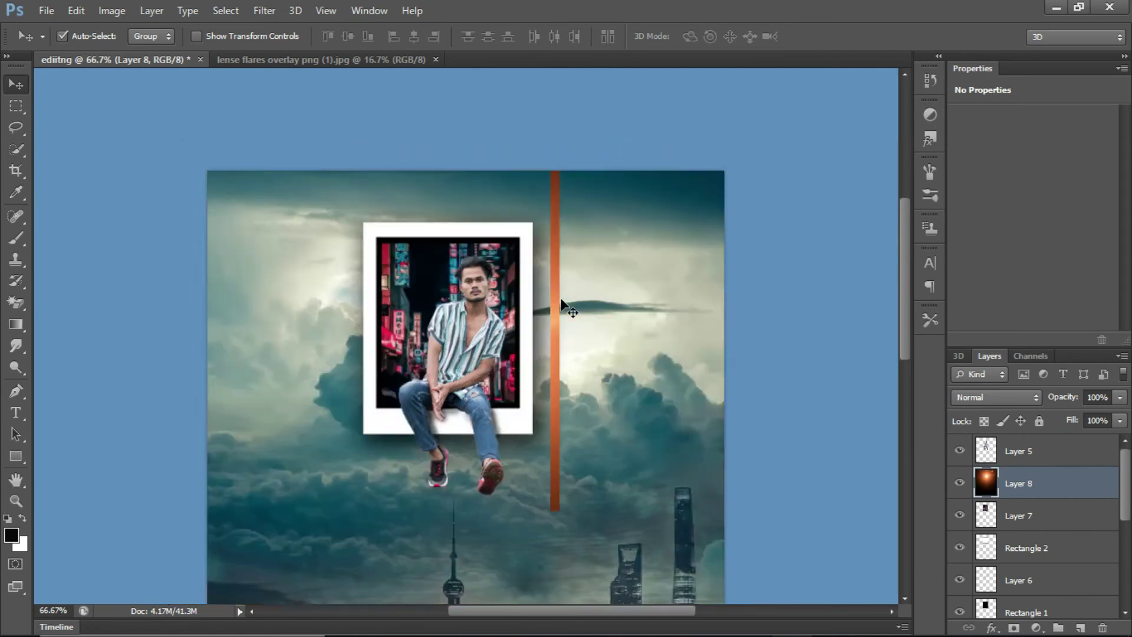
key(ctrl+minus)
key(ctrl+t)
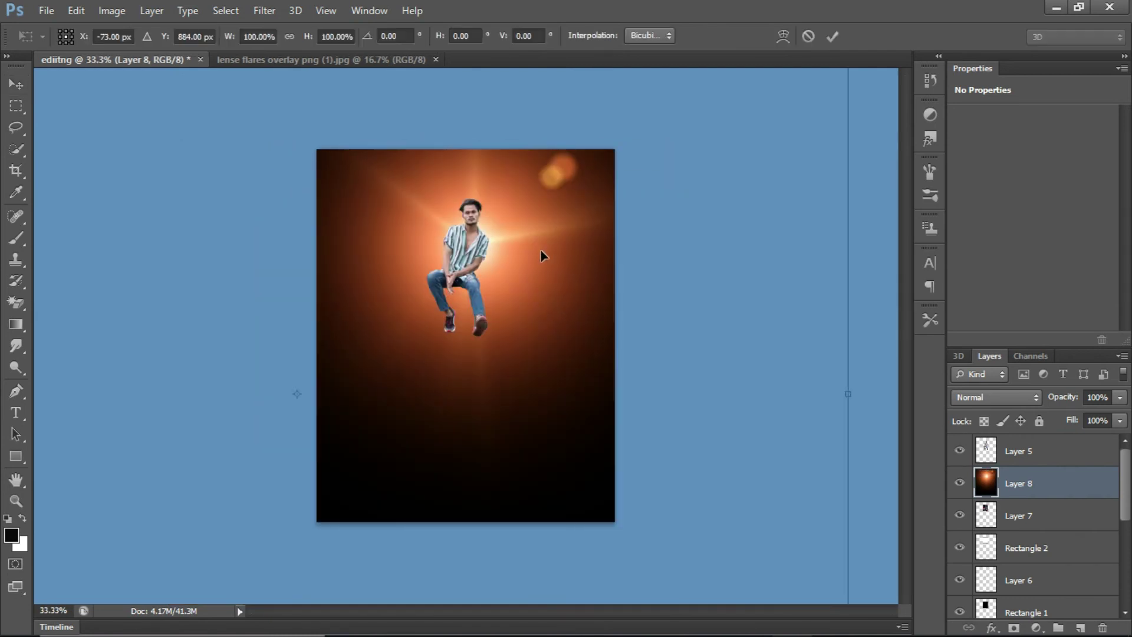
key(ctrl+minus)
drag(106, 157, 425, 279)
key(ctrl+plus)
key(ctrl+plus)
key(ctrl+plus)
key(ctrl+plus)
scroll(427, 295, up, 4)
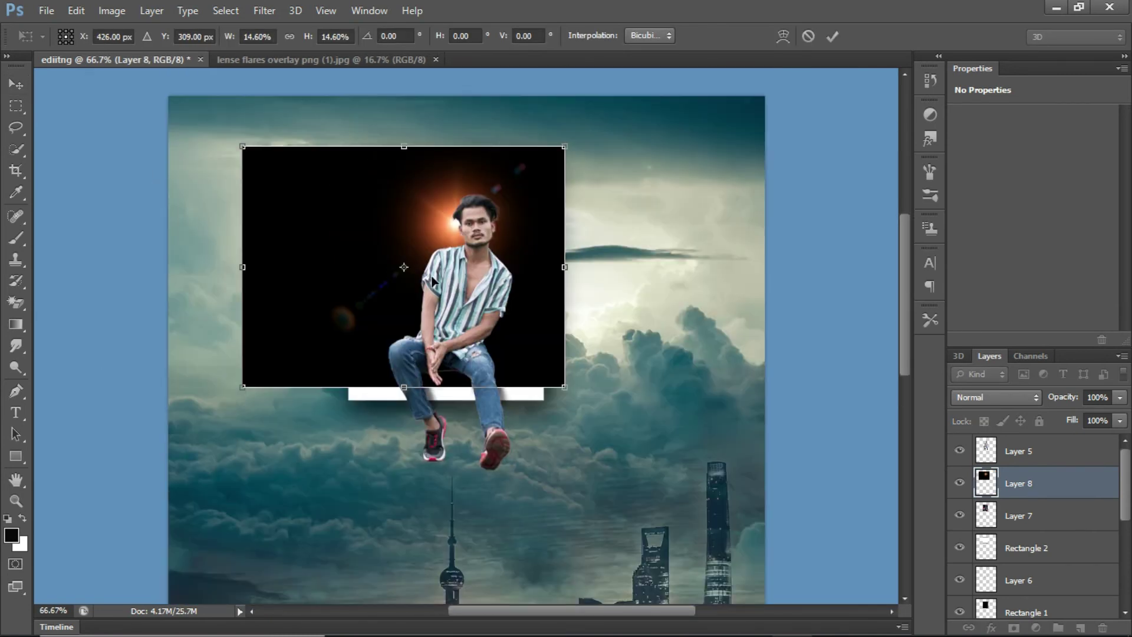
click(16, 85)
Step: Move the lens flare layer above the man's layer with Screen blending, and position the flare beside his neck
drag(1031, 446, 1032, 444)
click(996, 398)
click(982, 359)
drag(509, 292, 558, 328)
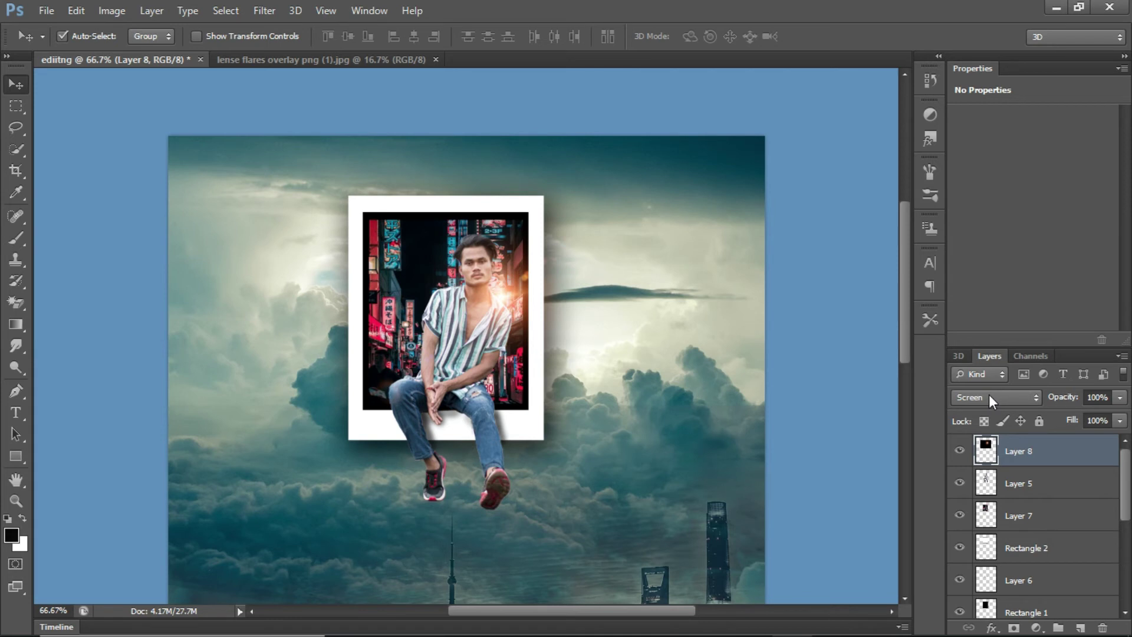
Step: Scale the lens flare to 72.43% width and 73.52% height over the frame, and lower its layer opacity to 82%
key(ctrl+t)
drag(289, 219, 343, 260)
drag(486, 353, 502, 327)
drag(574, 234, 589, 218)
drag(530, 284, 521, 300)
click(1119, 399)
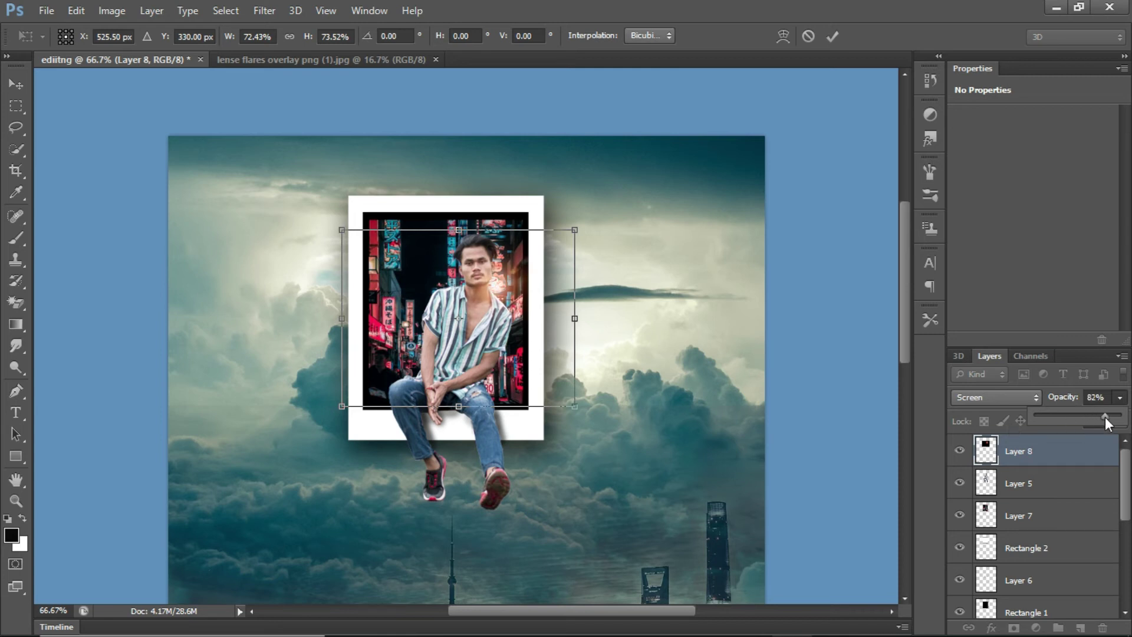
click(16, 84)
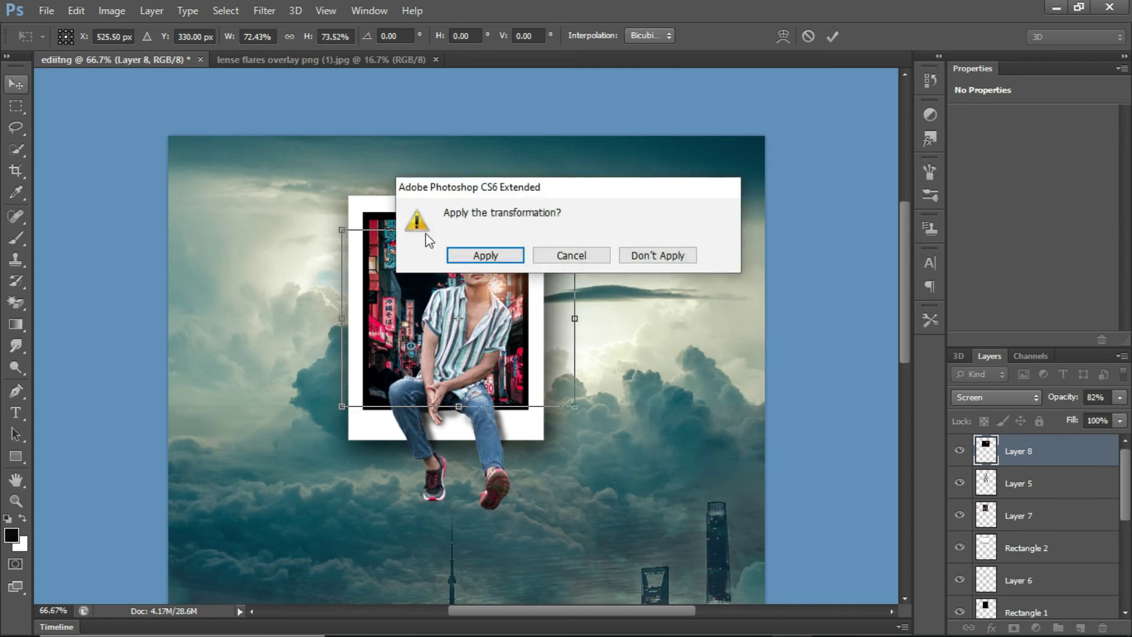
click(466, 255)
Step: Flatten the composite into a single background layer
key(ctrl+minus)
key(ctrl+minus)
key(ctrl+minus)
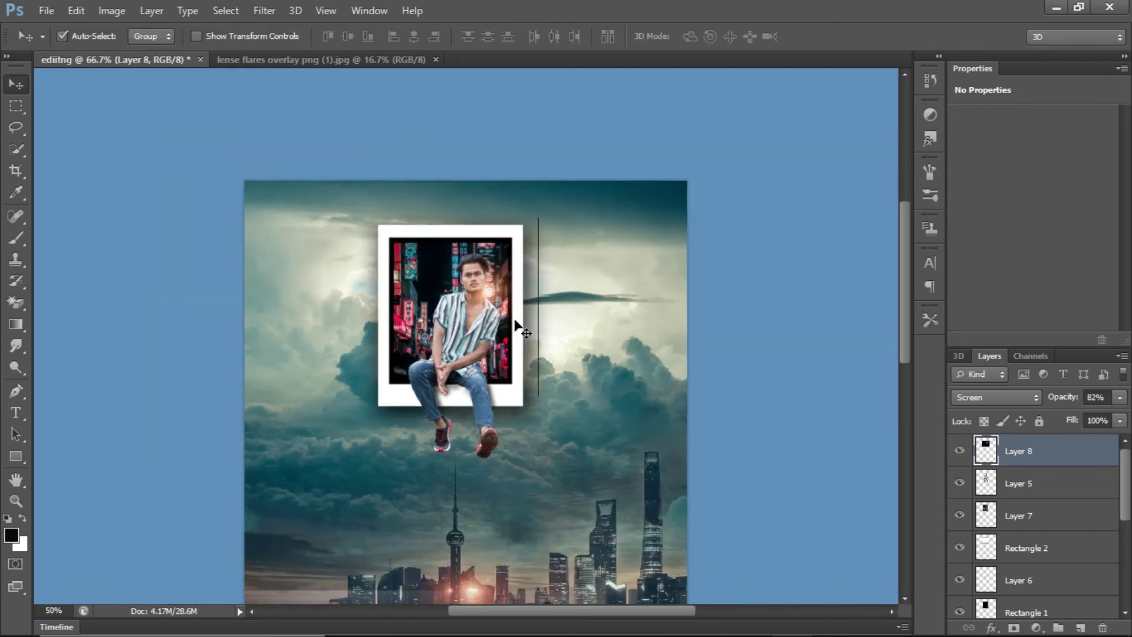
scroll(1037, 507, down, 5)
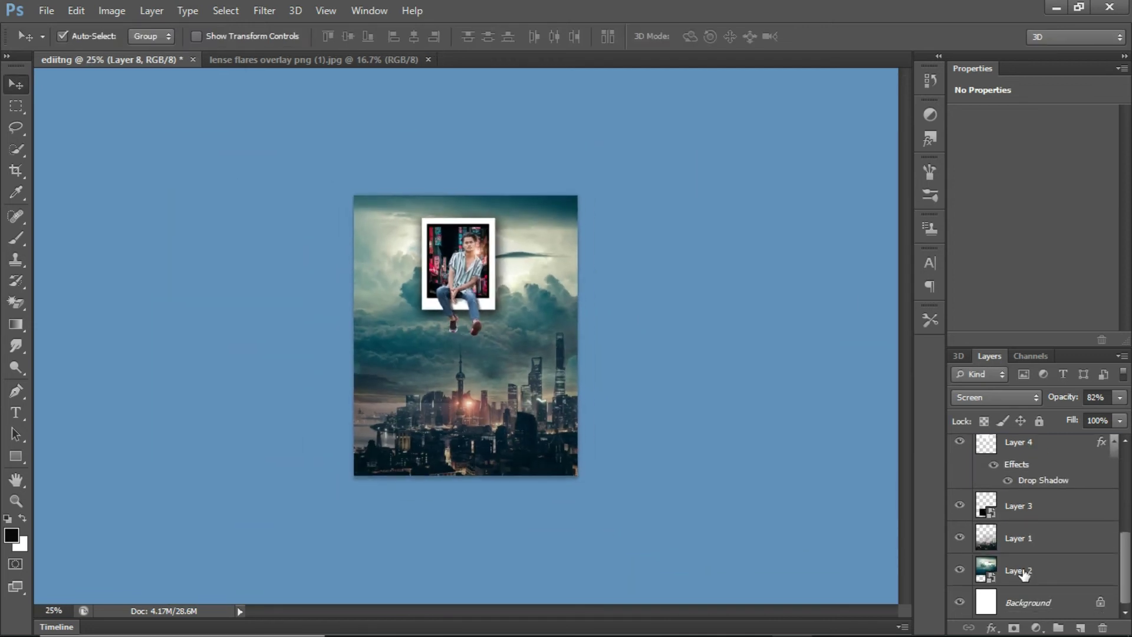
click(1024, 573)
right_click(1024, 573)
click(814, 414)
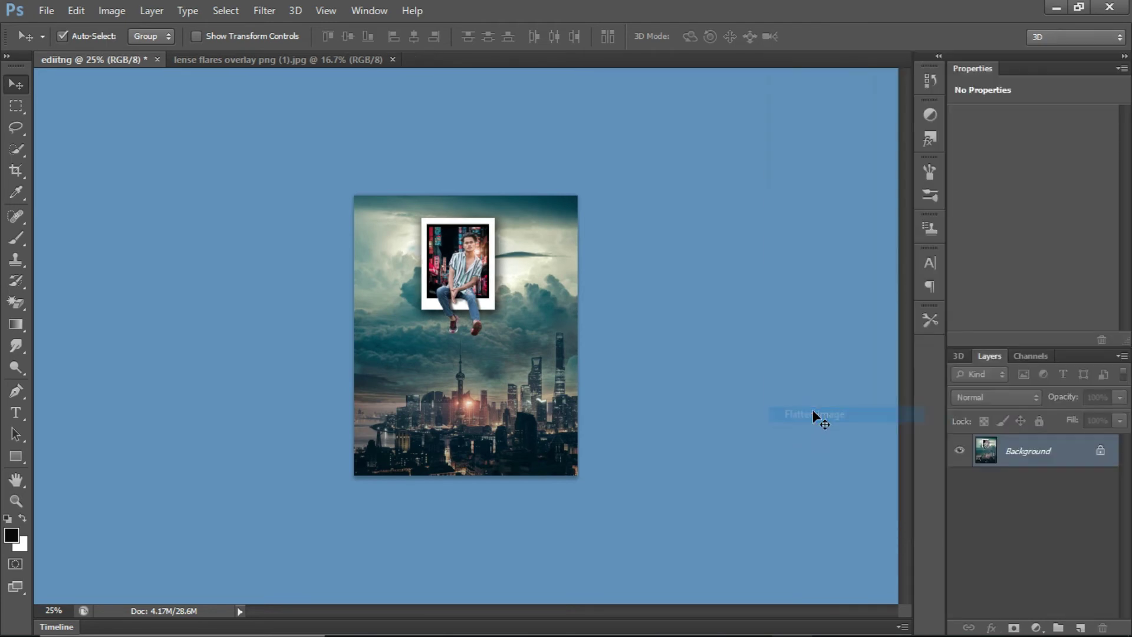
scroll(466, 262, up, 4)
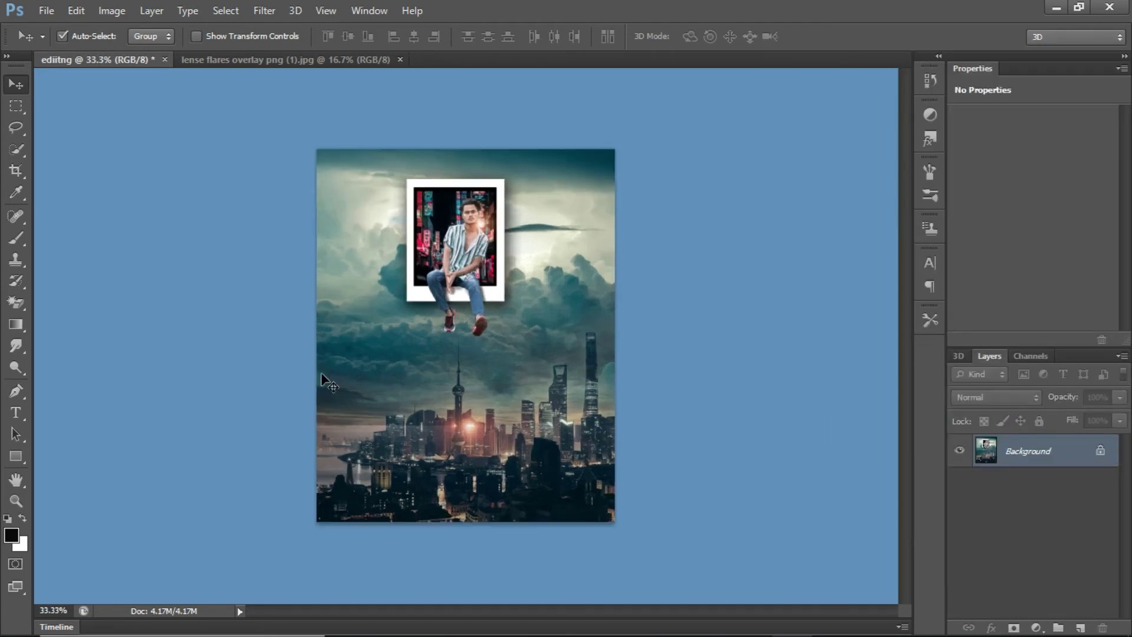
scroll(502, 324, down, 1)
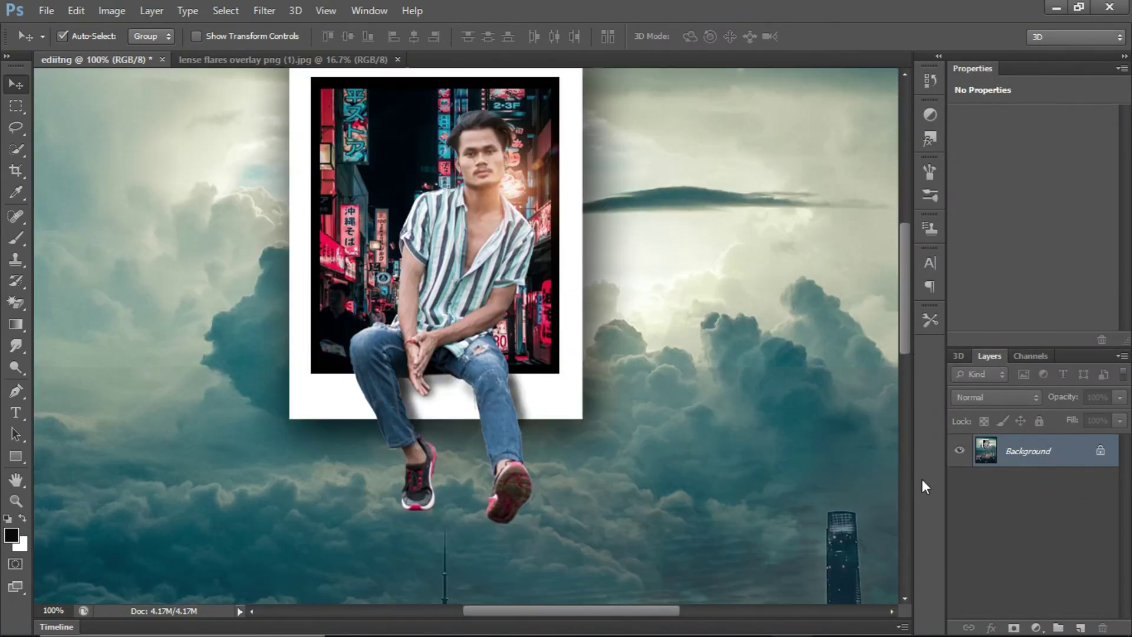
drag(1032, 451, 1080, 626)
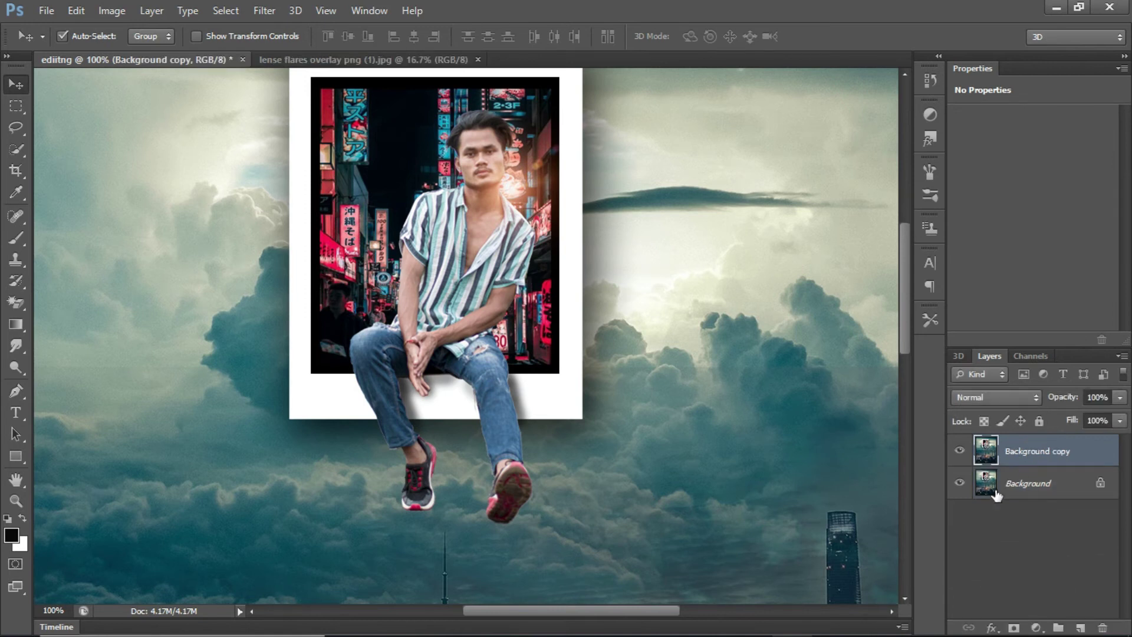
scroll(433, 439, down, 2)
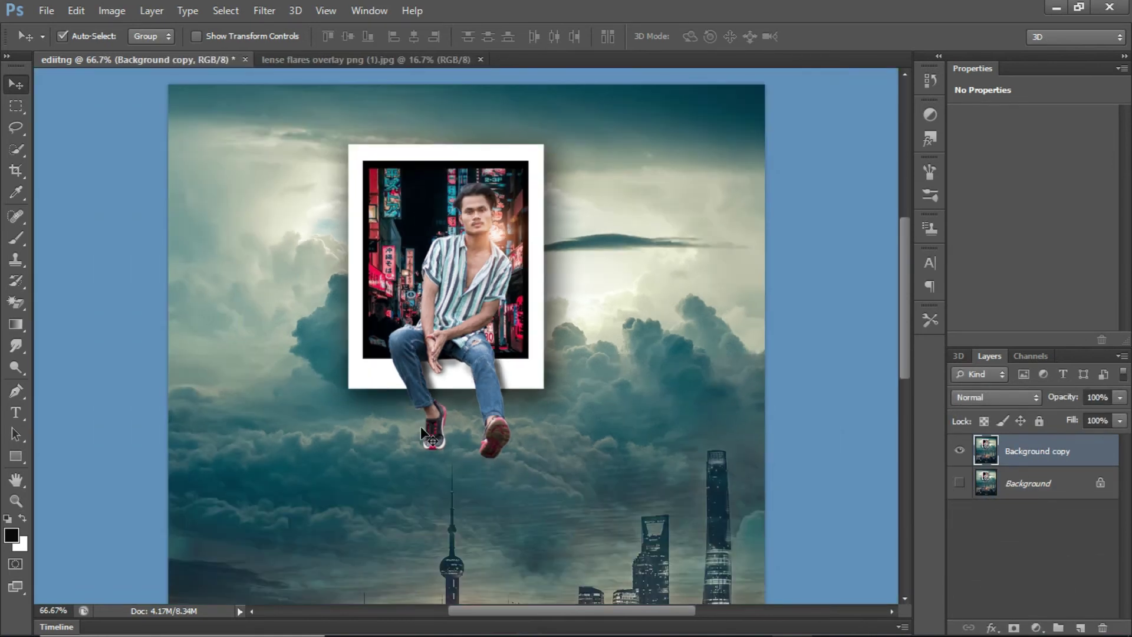
scroll(466, 458, up, 1)
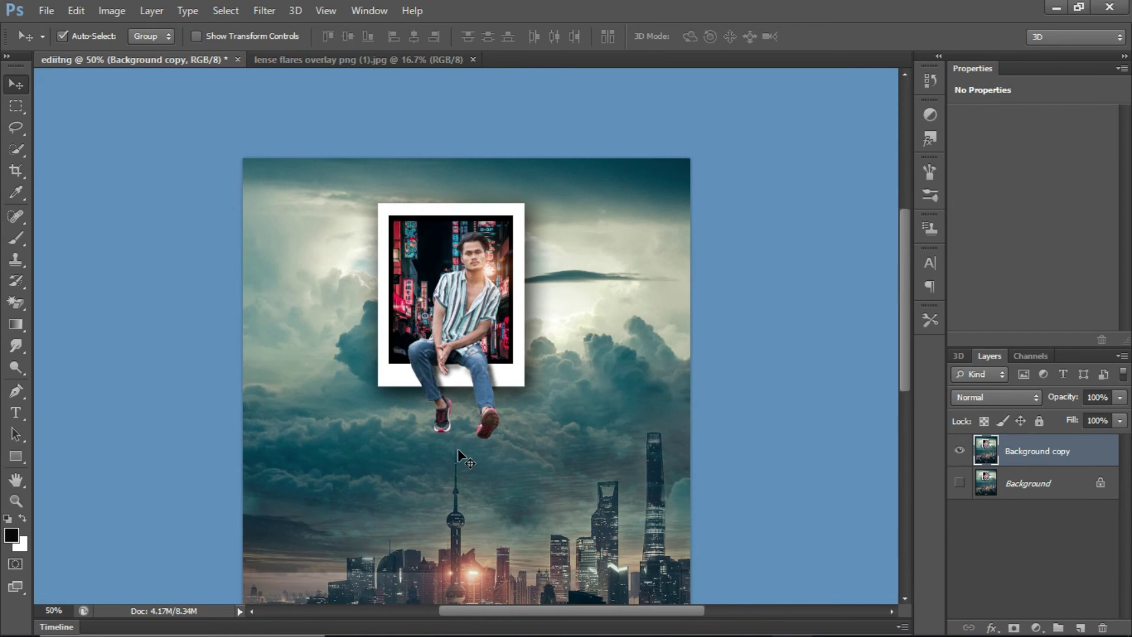
scroll(461, 452, up, 1)
key(ctrl+e)
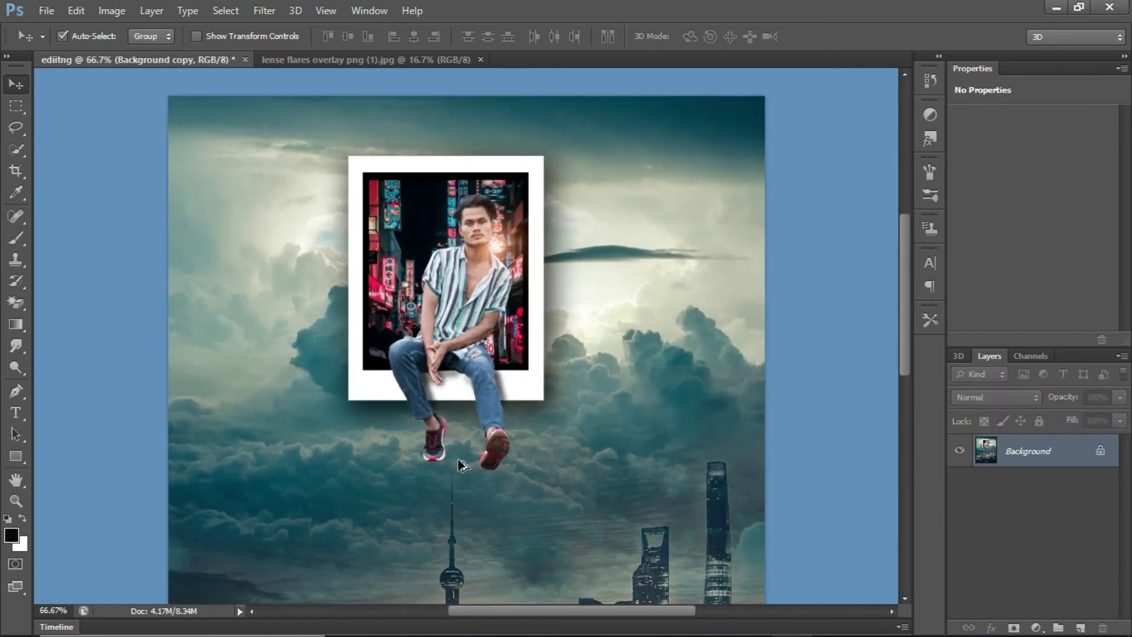
Step: Undo the flattening to restore the composite's separate layers, and select the man's layer
key(ctrl+z)
scroll(833, 497, down, 2)
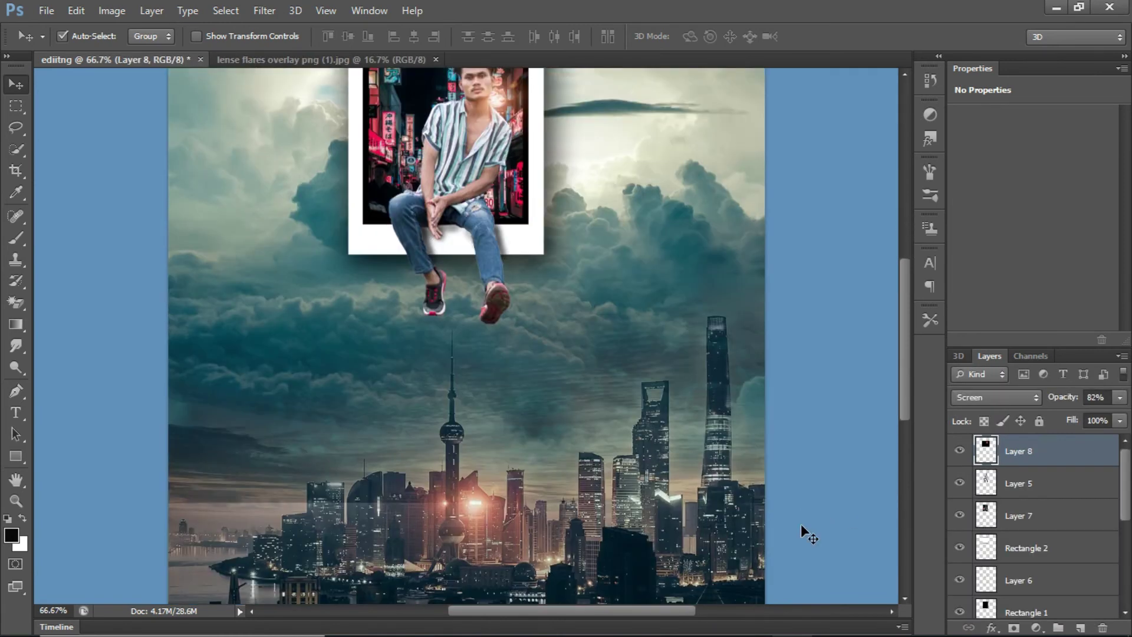
click(992, 493)
scroll(1006, 486, down, 3)
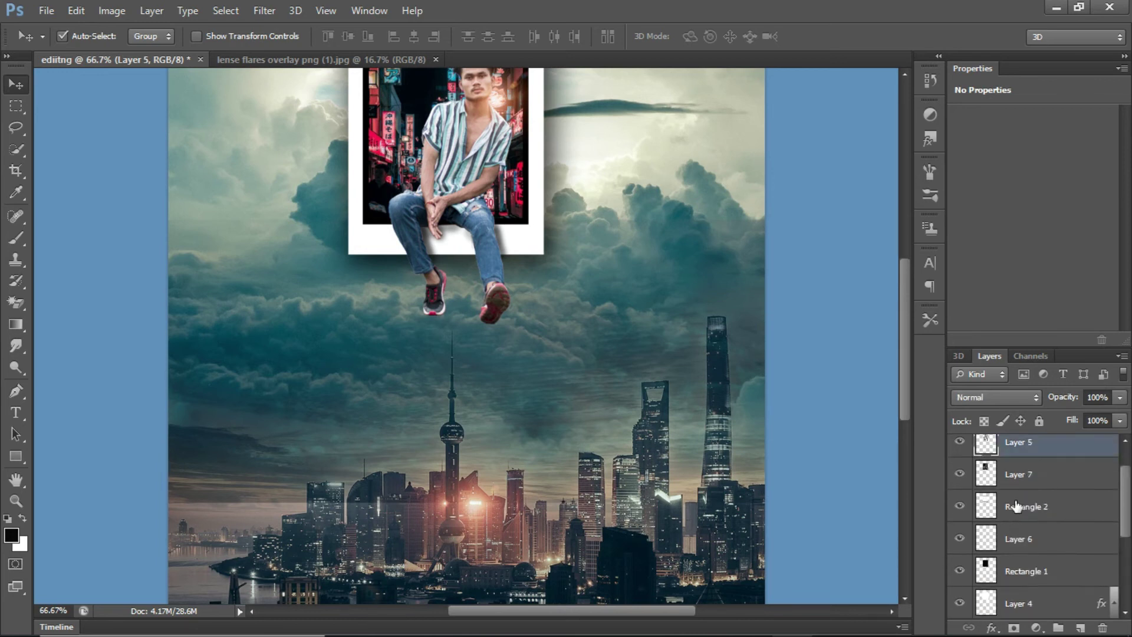
Step: Set the foreground colour to #536a6a by sampling the composite around the man's shoe
click(12, 535)
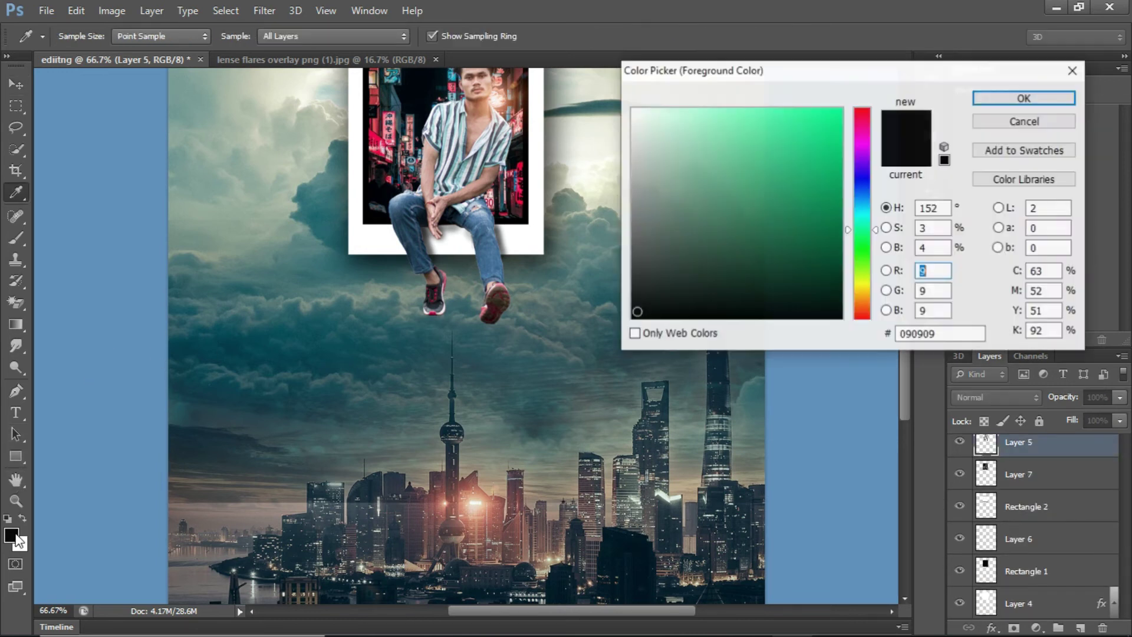
click(509, 322)
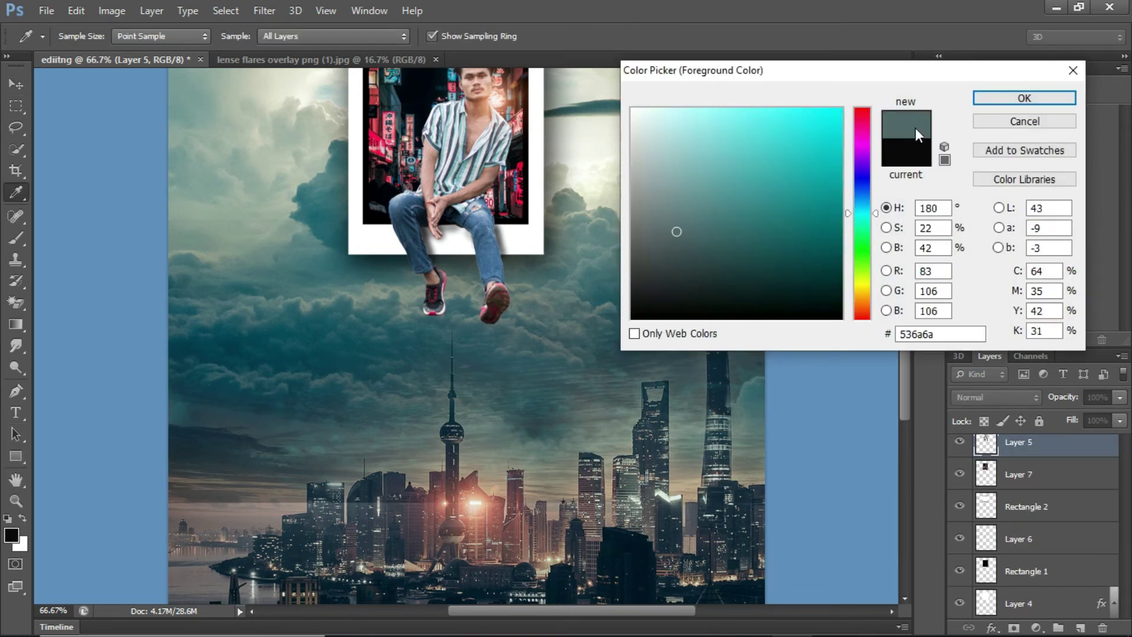
click(1006, 101)
Step: Brush the sampled teal lightly over the man's shoes and lower legs at 23% opacity, reducing the brush size to 150
click(16, 237)
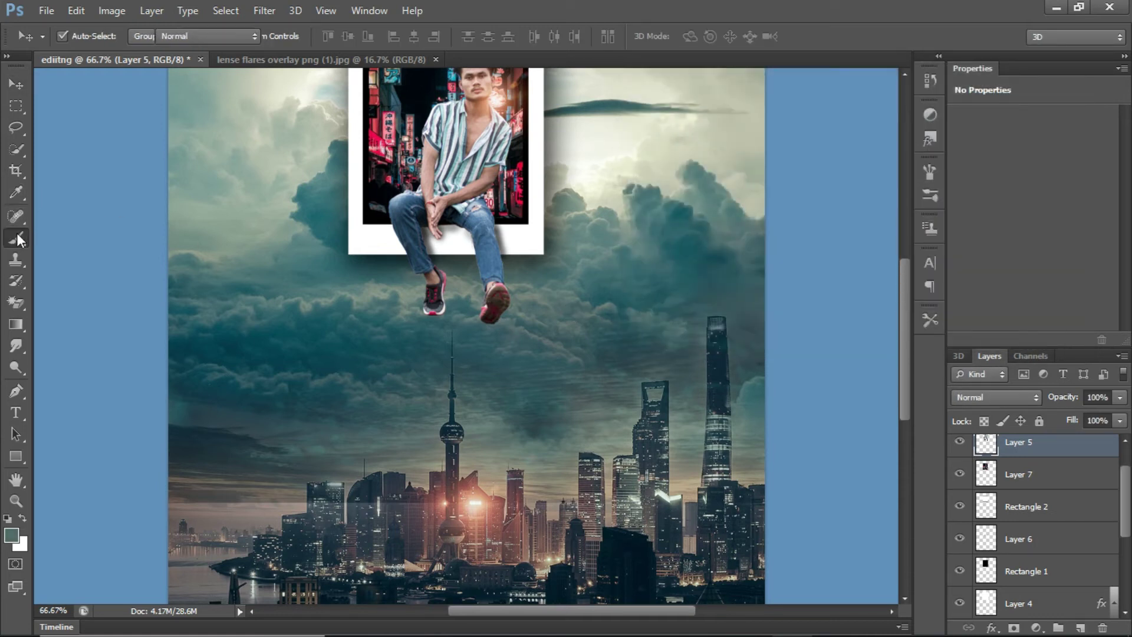
key(bracketright)
key(bracketright)
key(bracketright)
key(bracketright)
key(bracketright)
key(bracketright)
key(bracketright)
key(bracketright)
key(bracketright)
key(bracketright)
key(bracketright)
key(bracketright)
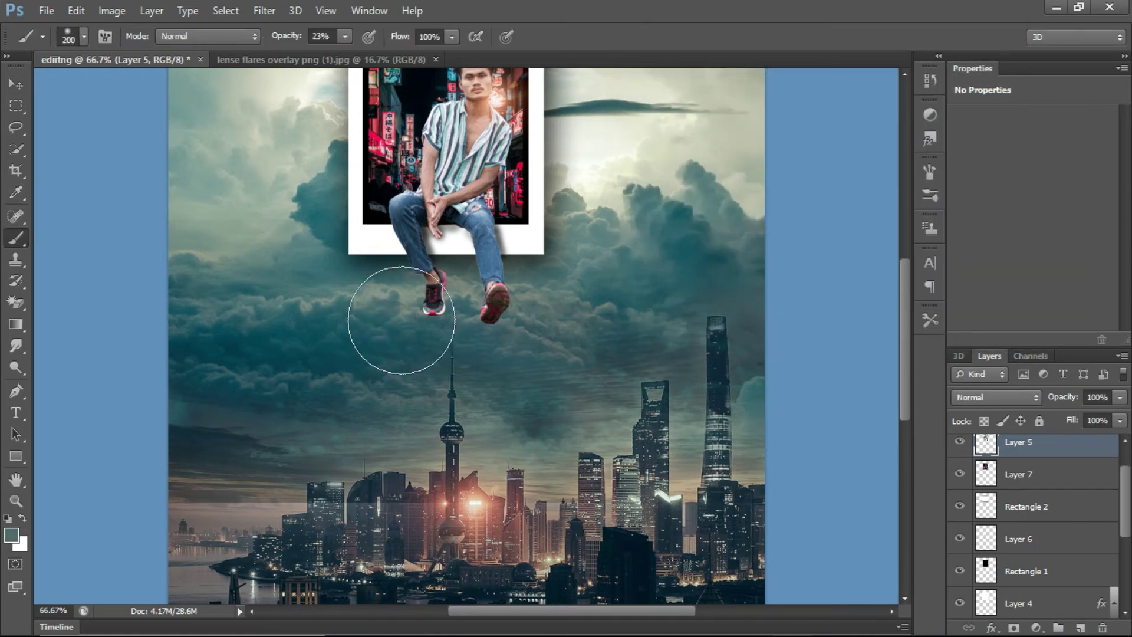
key(bracketleft)
key(bracketleft)
key(bracketleft)
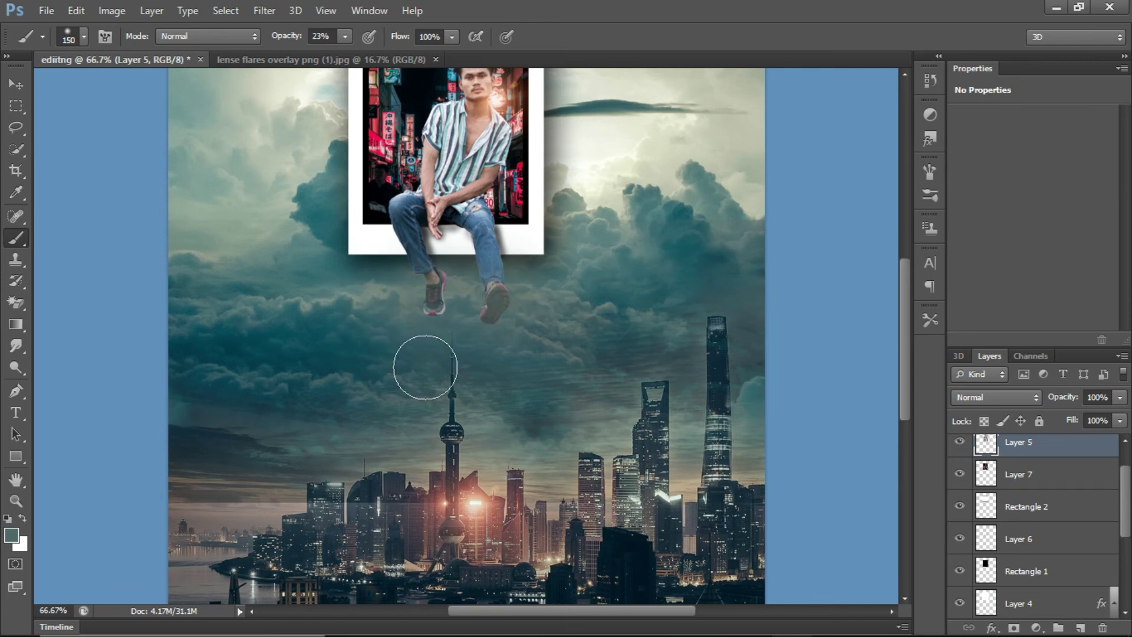
Step: Reduce the brush size to 90 and paint the teal tint along the lower border of the white frame
key(bracketleft)
key(bracketleft)
key(bracketleft)
mouse_move(355, 263)
mouse_down()
mouse_move(343, 253)
mouse_move(530, 244)
mouse_up()
Step: Sample the pale sky colour #b3cbc8 beside the frame and brush it down the frame's left border
scroll(377, 218, up, 3)
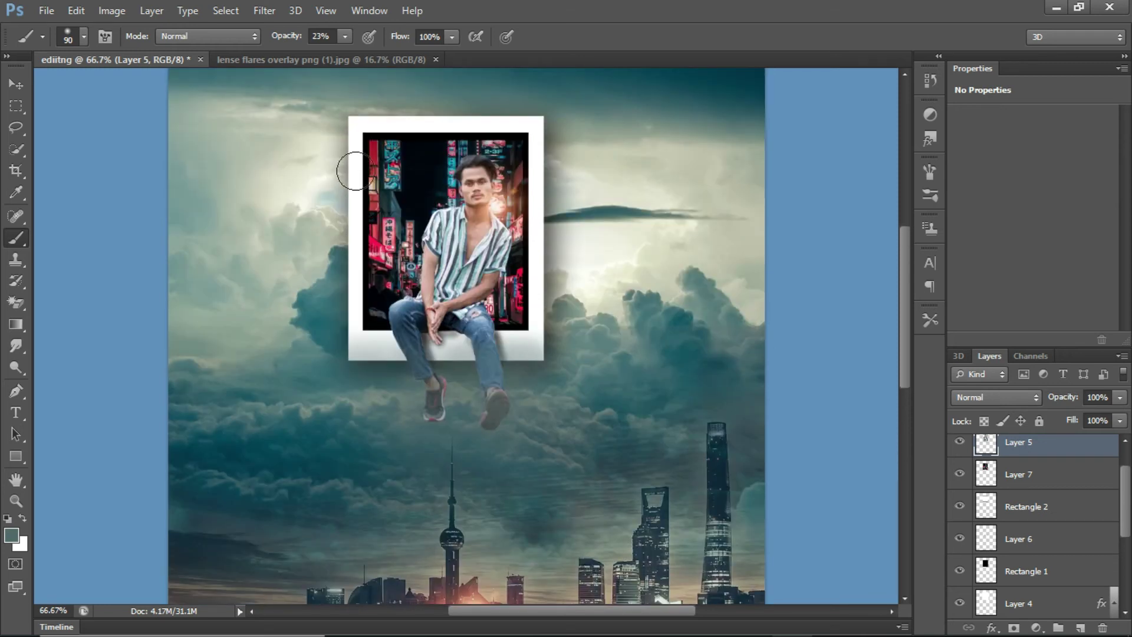
click(11, 535)
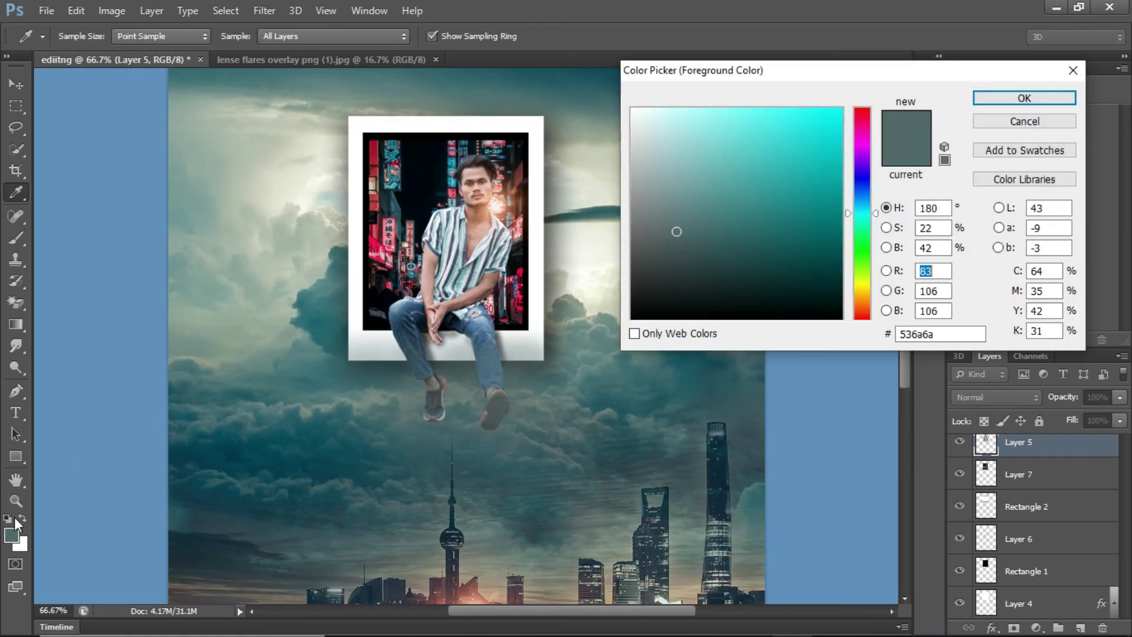
click(319, 192)
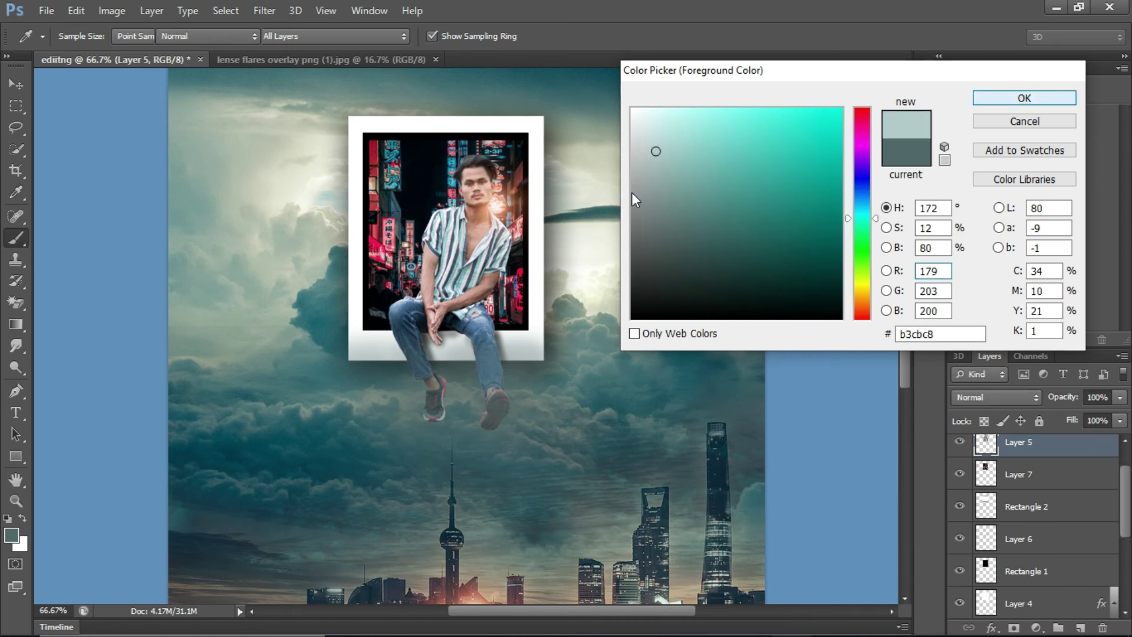
click(1024, 98)
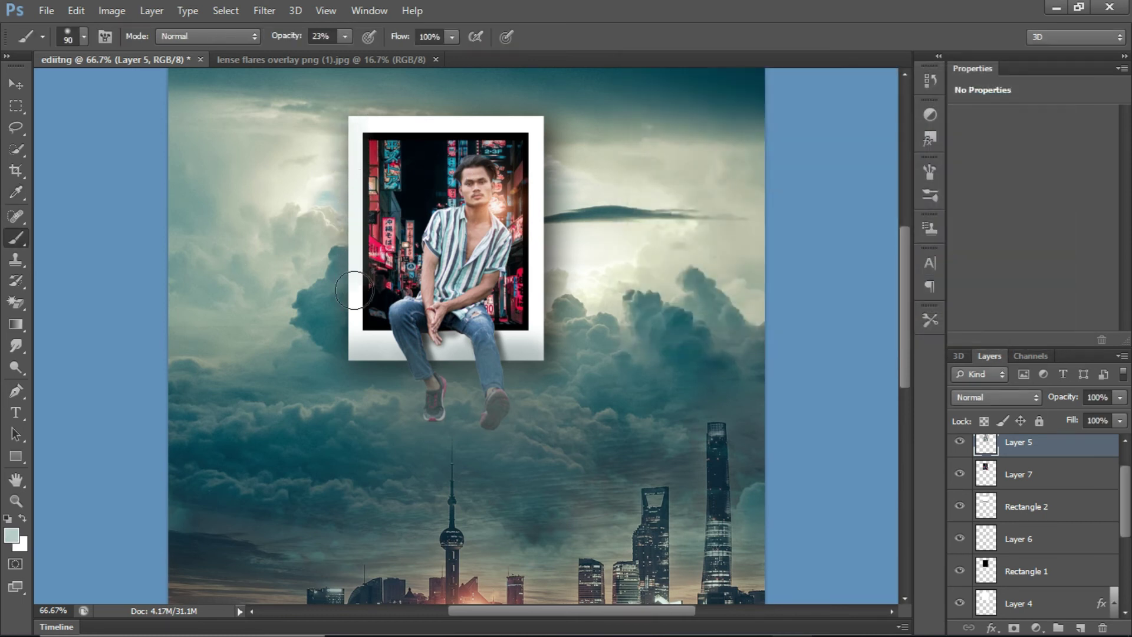
drag(354, 283, 355, 355)
Step: Sample the light cloud colour #c8cfc3 beside the frame and brush it down the frame's right border
click(12, 534)
click(567, 192)
click(578, 186)
click(575, 188)
click(1024, 98)
key(b)
drag(537, 126, 554, 353)
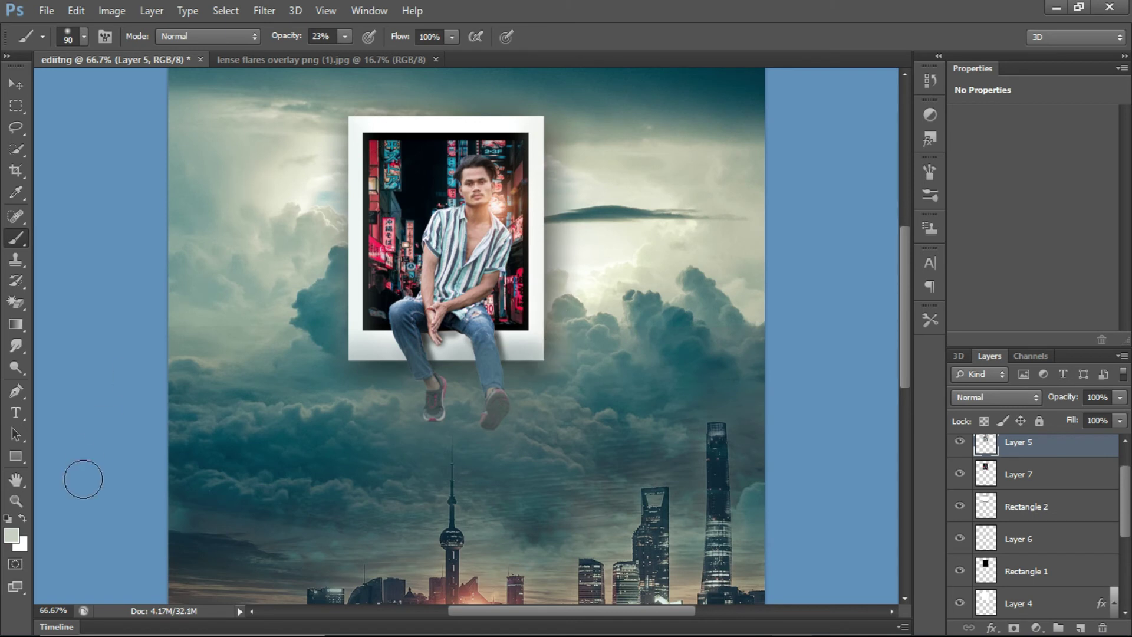
Step: Sample the sky colour just above the frame and brush it across the frame's upper border
click(11, 536)
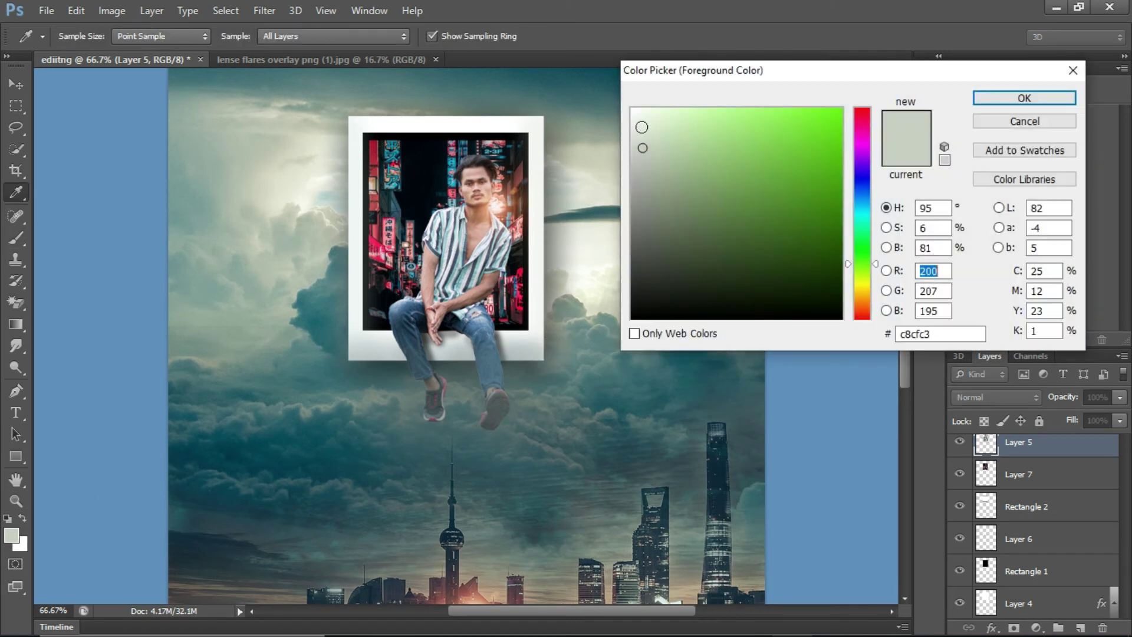
click(427, 91)
click(996, 98)
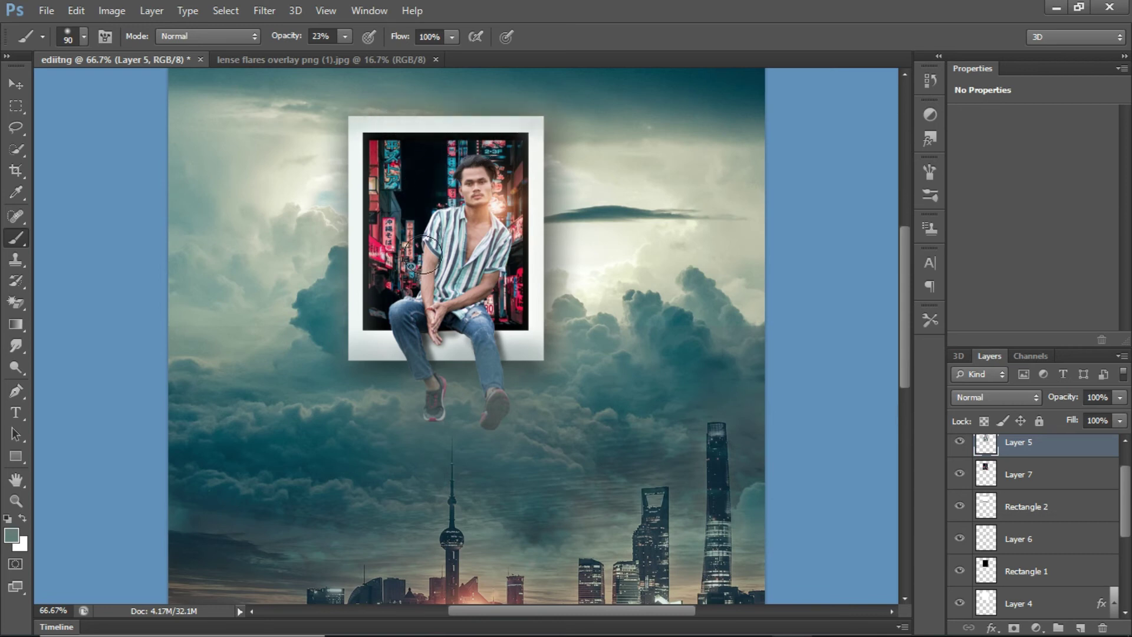
Step: Darken the folds of the man's striped shirt with the Burn tool at size 70, Midtones range and 35% exposure
click(16, 367)
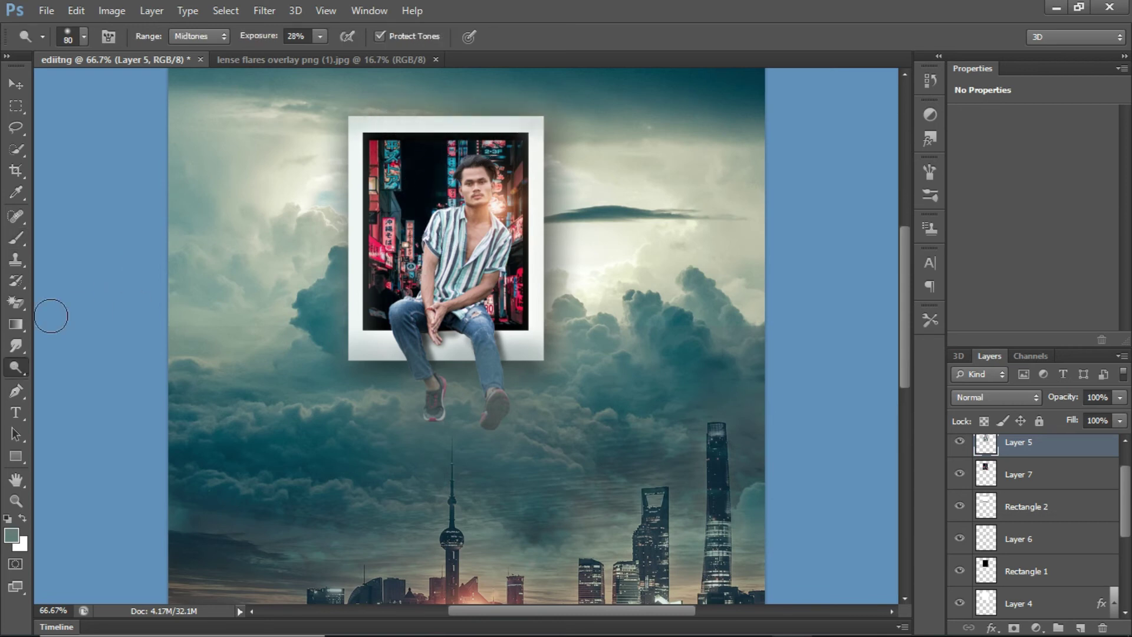
right_click(16, 368)
click(77, 387)
key(bracketleft)
mouse_move(454, 267)
mouse_down()
mouse_move(496, 246)
mouse_move(500, 255)
mouse_move(506, 231)
mouse_move(447, 285)
mouse_up()
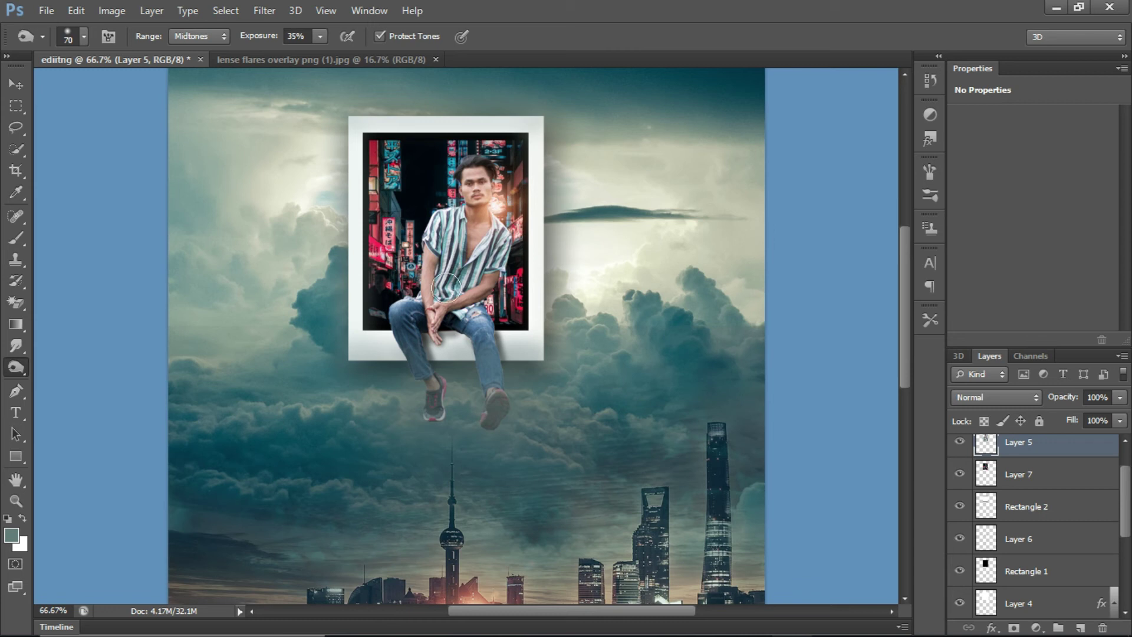
mouse_move(456, 230)
mouse_down()
mouse_move(430, 244)
mouse_move(438, 227)
mouse_move(455, 287)
mouse_up()
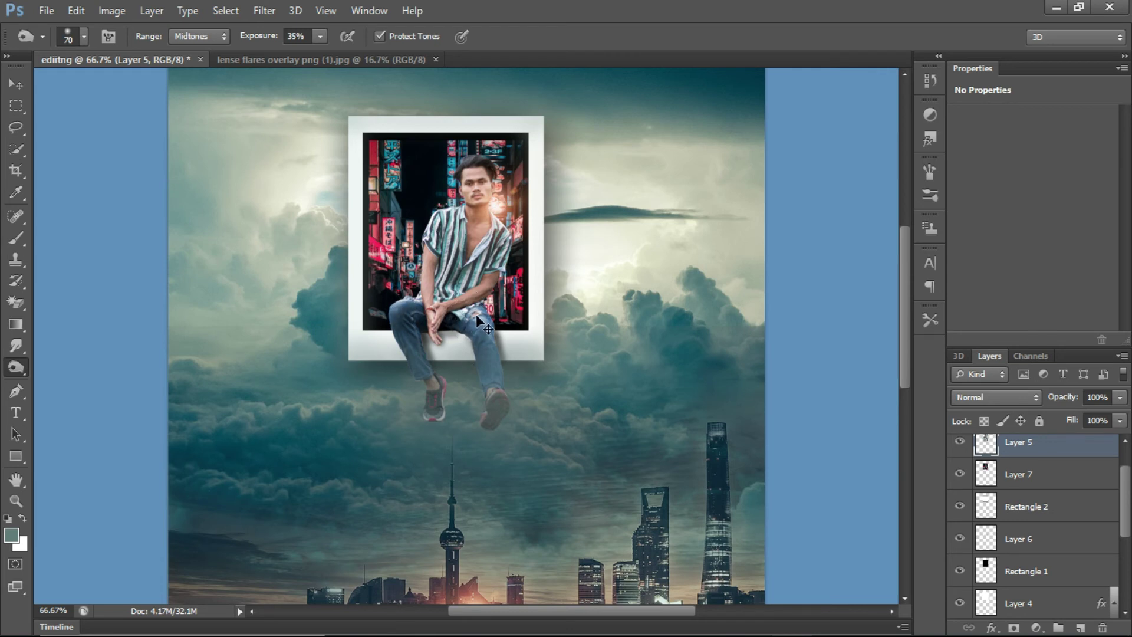
Step: Merge the sky layer down into the background and flatten the whole composite
key(ctrl+minus)
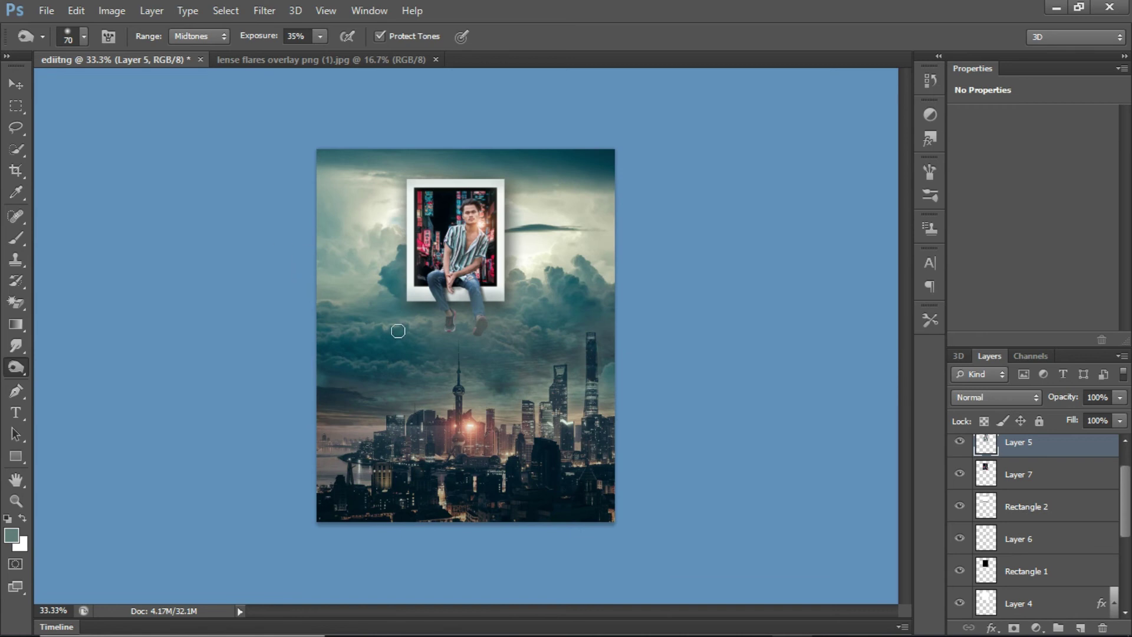
scroll(1063, 500, down, 5)
right_click(1024, 566)
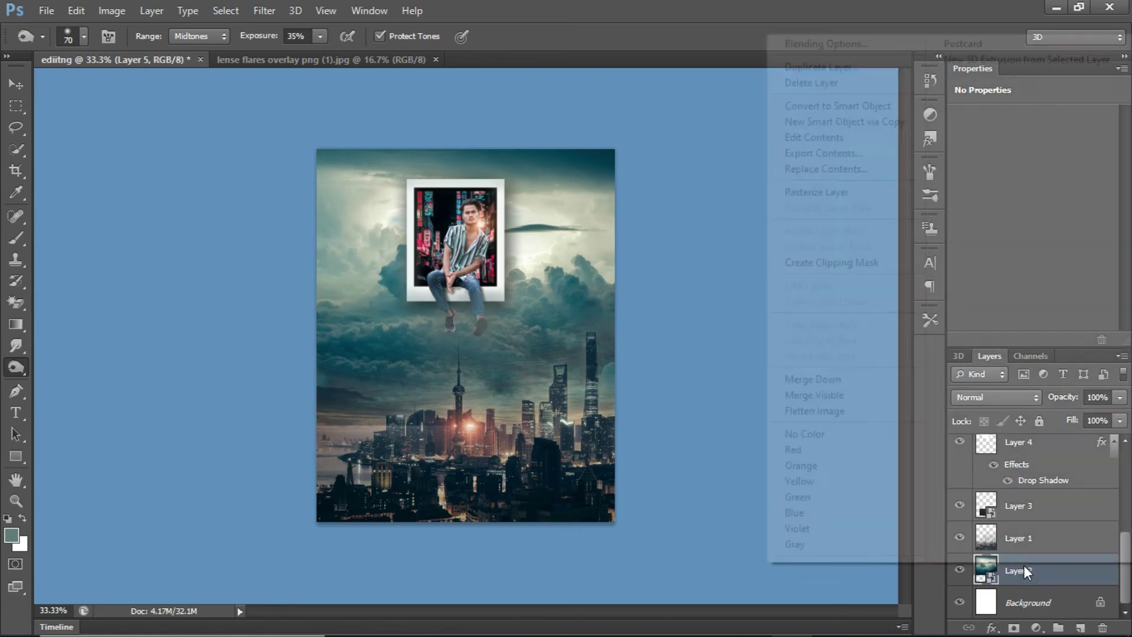
click(830, 379)
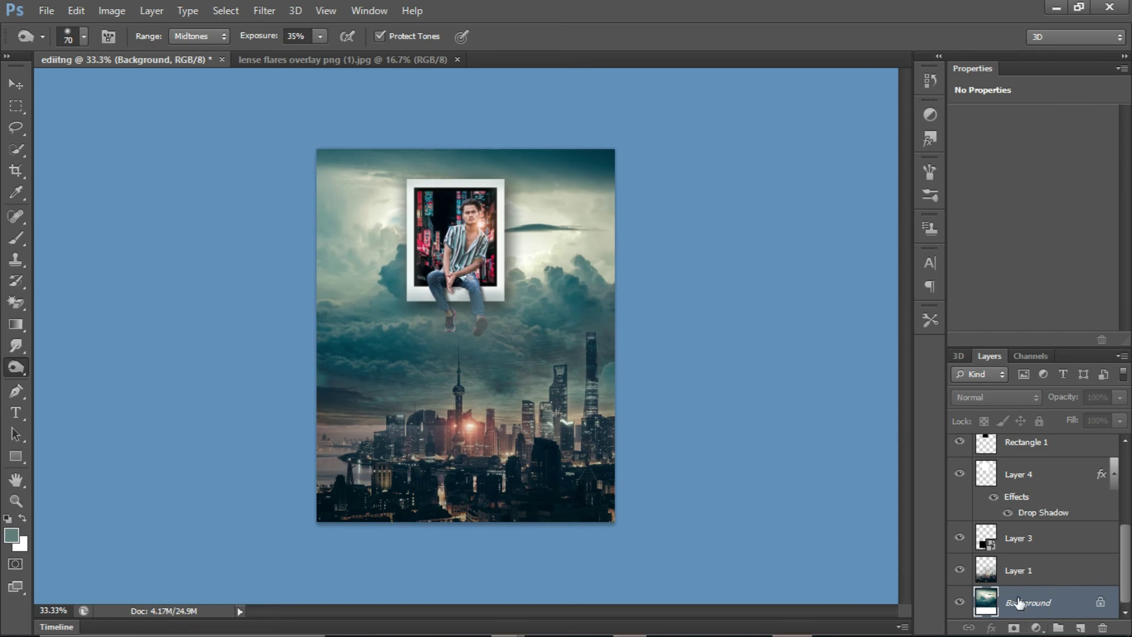
right_click(1026, 571)
click(843, 414)
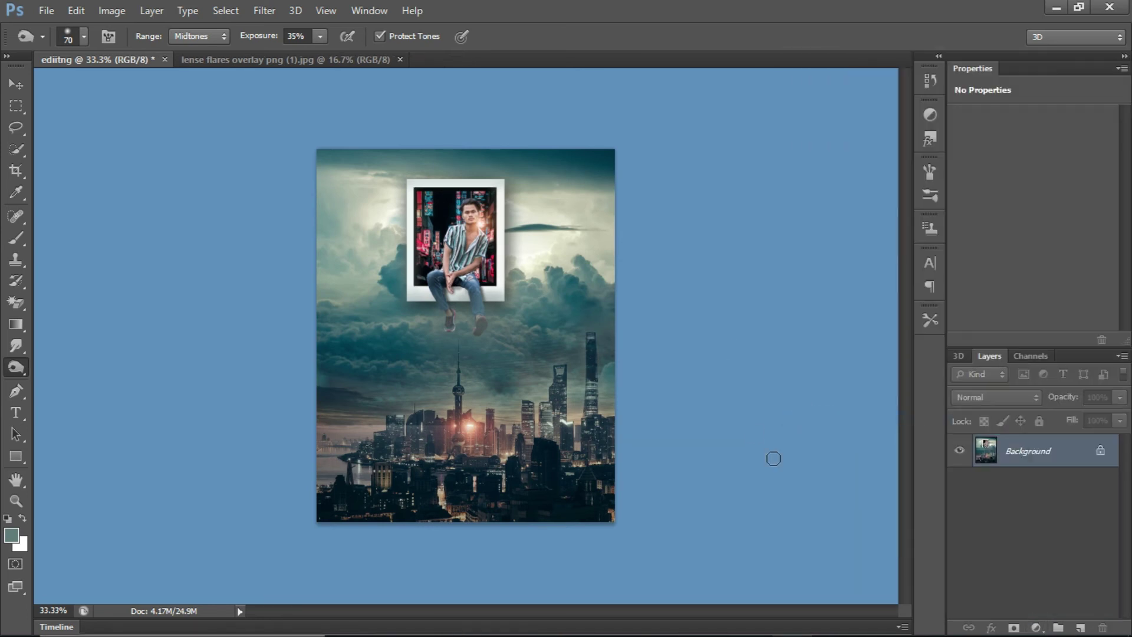
Step: Save the composite as the JPEG file ediitng.jpg in the sky folder at quality 12 (Maximum), Baseline Standard
click(46, 10)
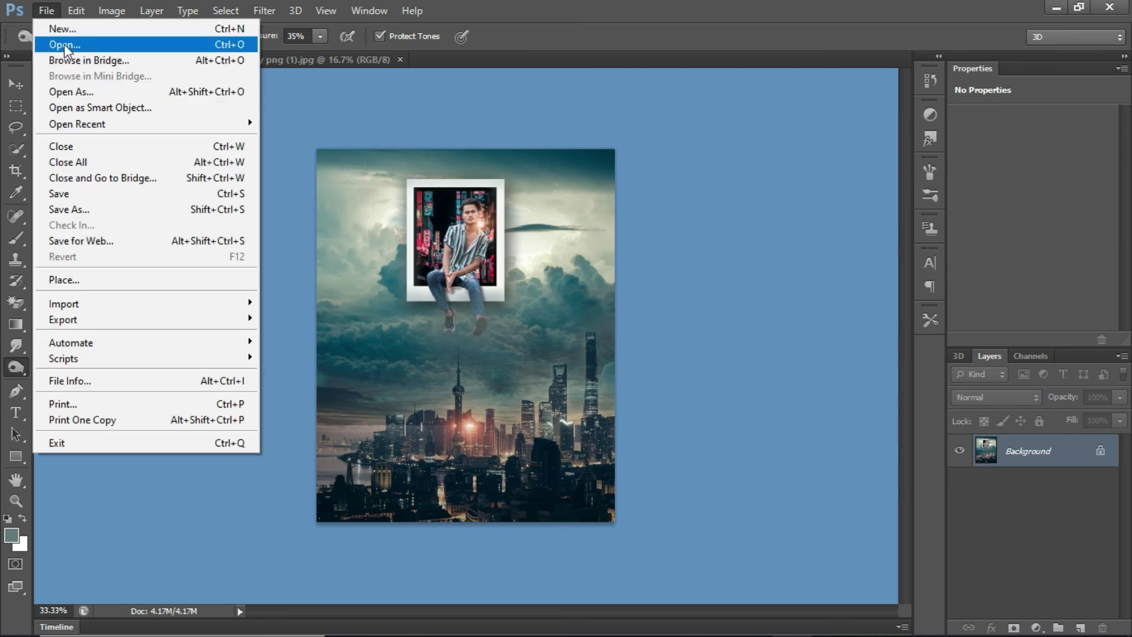
click(81, 210)
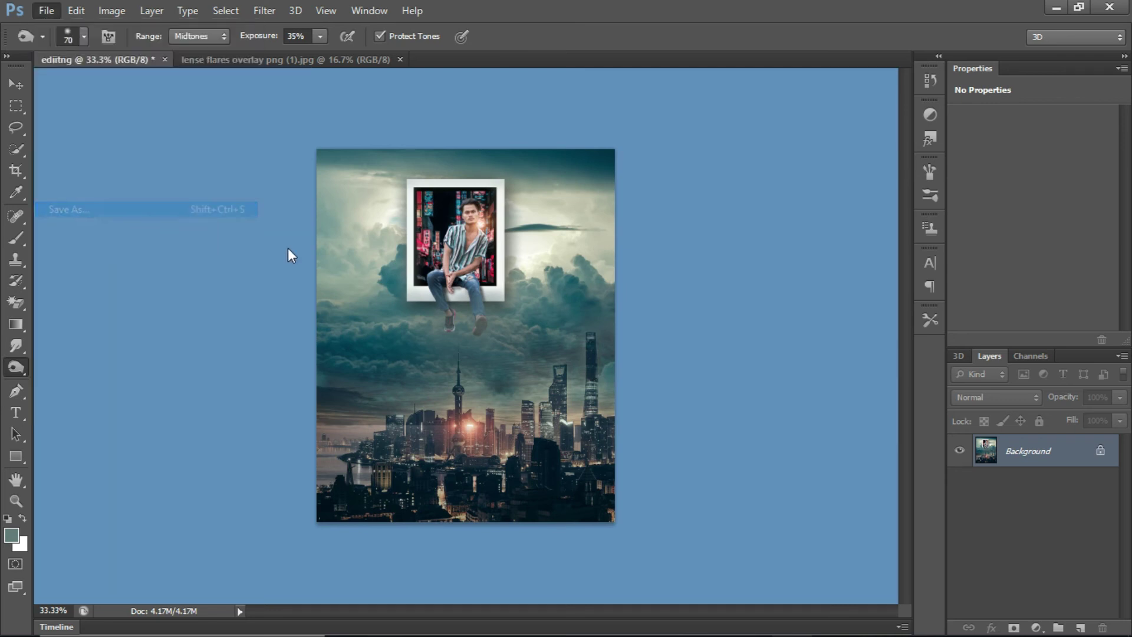
click(298, 334)
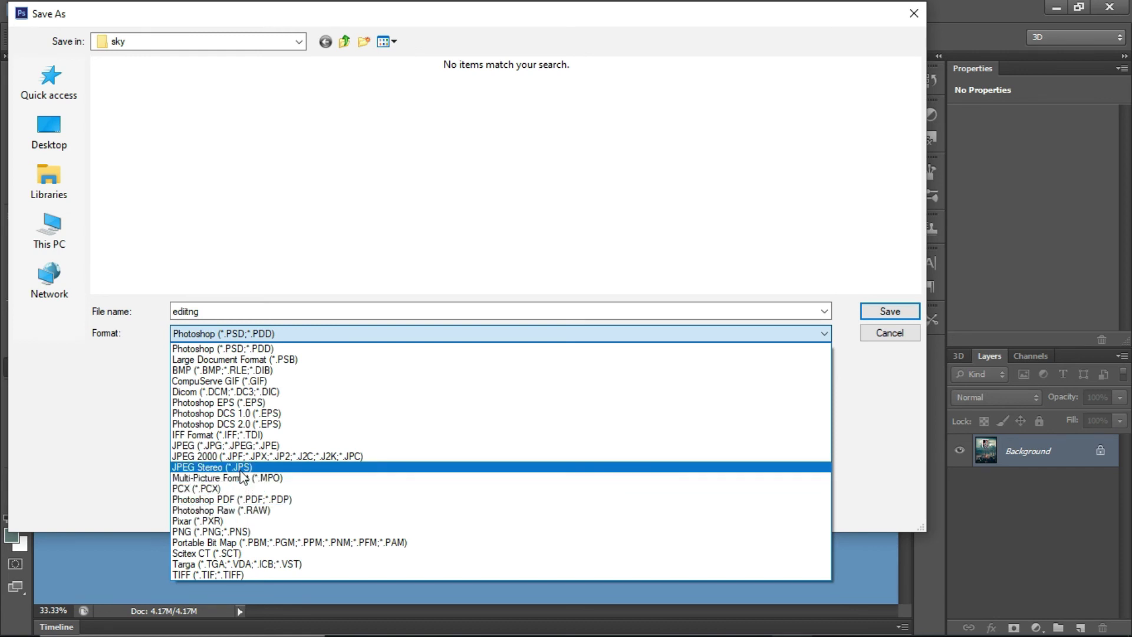
click(242, 445)
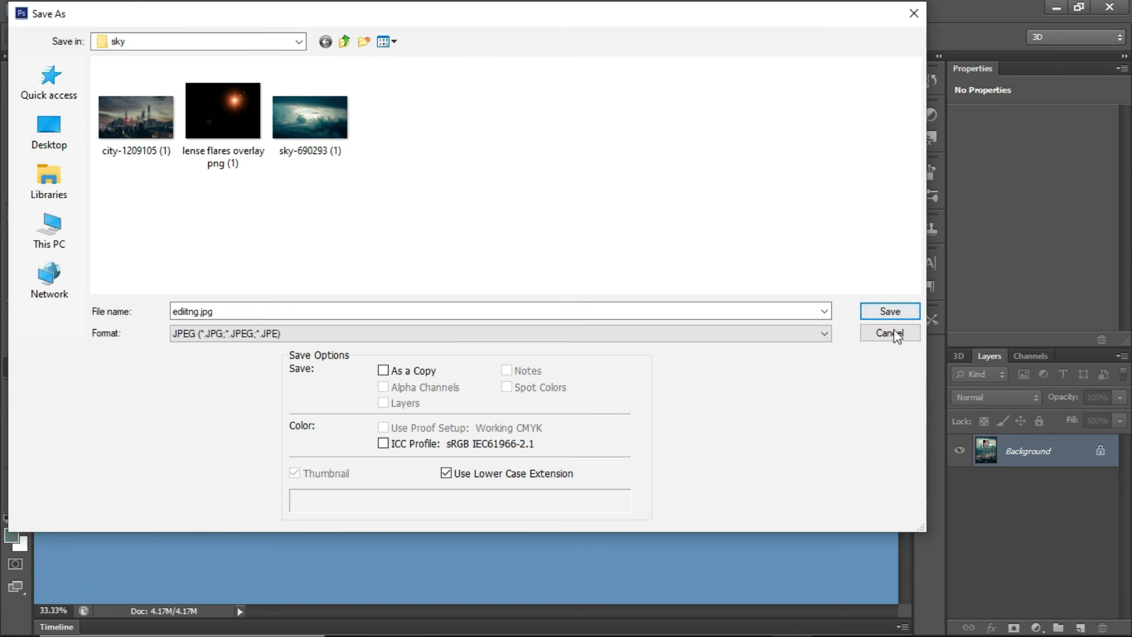
click(890, 311)
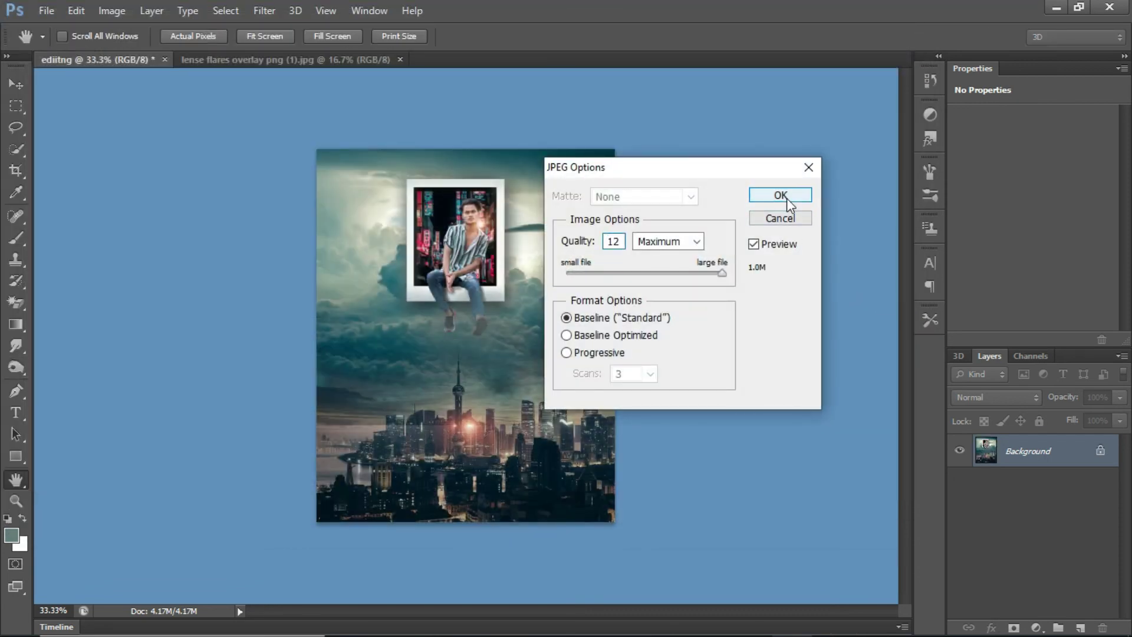
click(784, 196)
Step: Duplicate the flattened Background layer and hide the original
key(ctrl+plus)
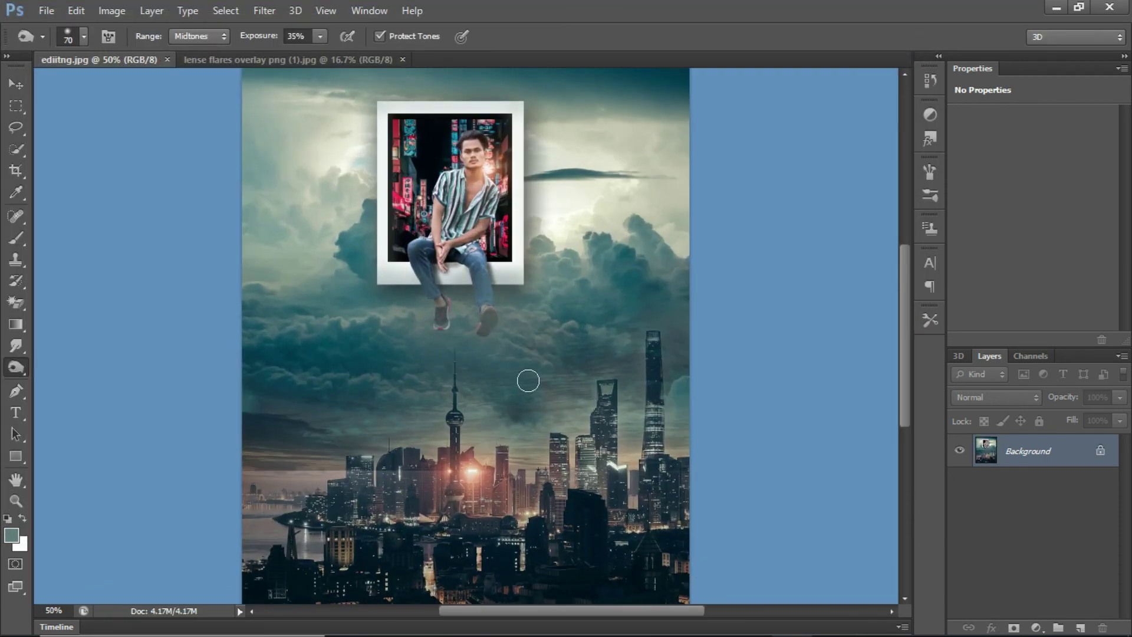
drag(1041, 450, 1080, 628)
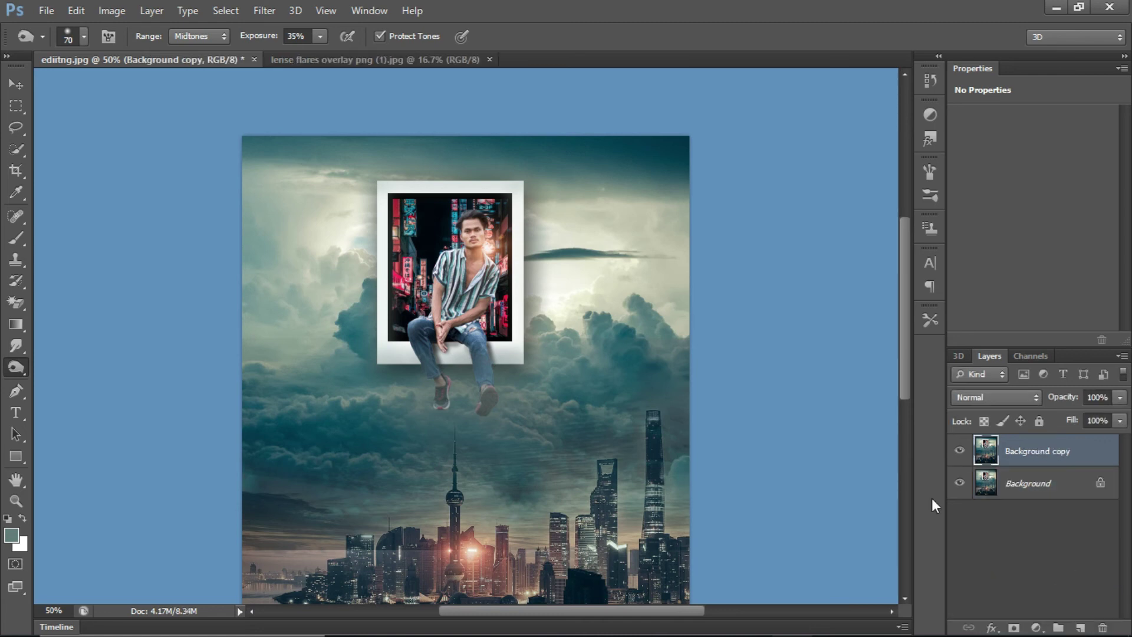
Step: Open Selective Color on the Background copy layer and set the Reds to cyan -3, magenta +18, yellow +26 and black -30
click(67, 9)
click(74, 10)
click(111, 10)
mouse_move(152, 55)
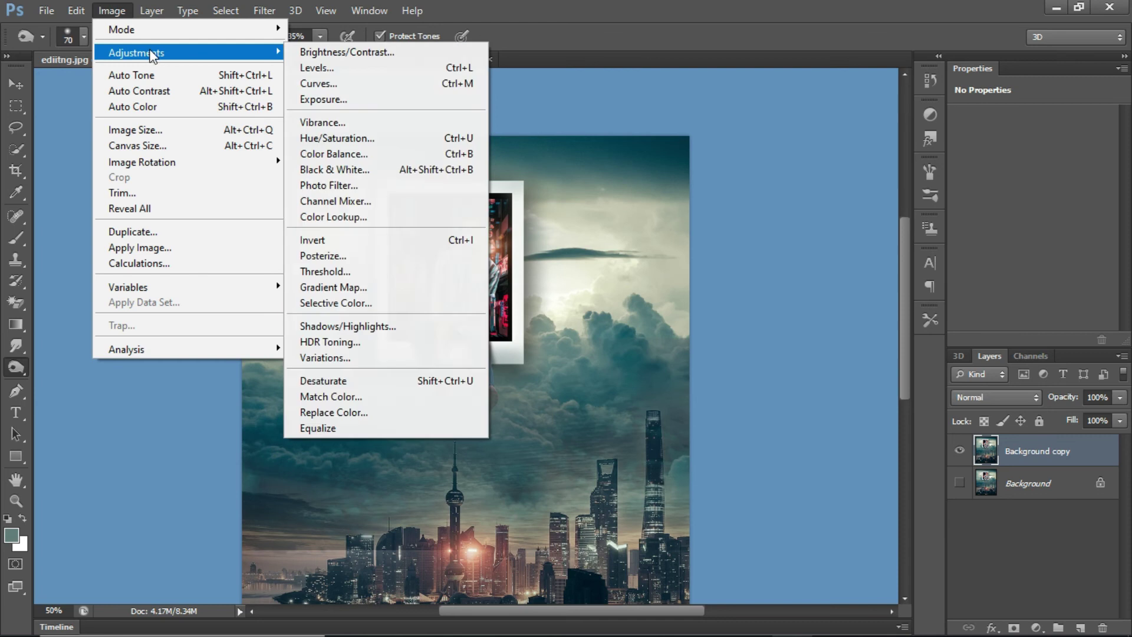
click(466, 303)
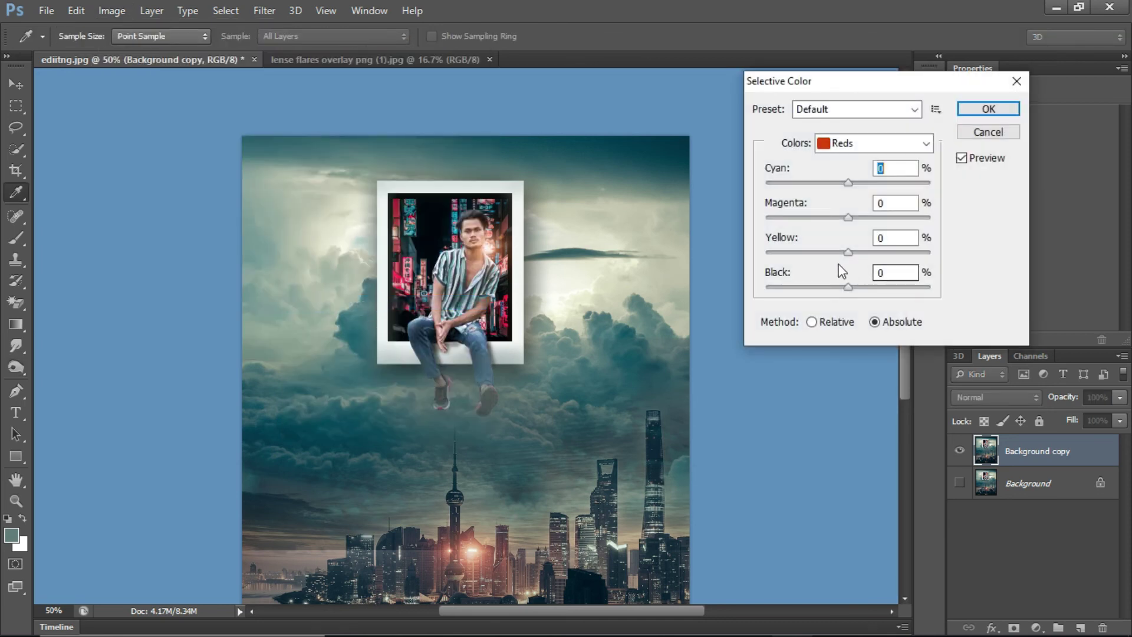
drag(848, 217, 872, 256)
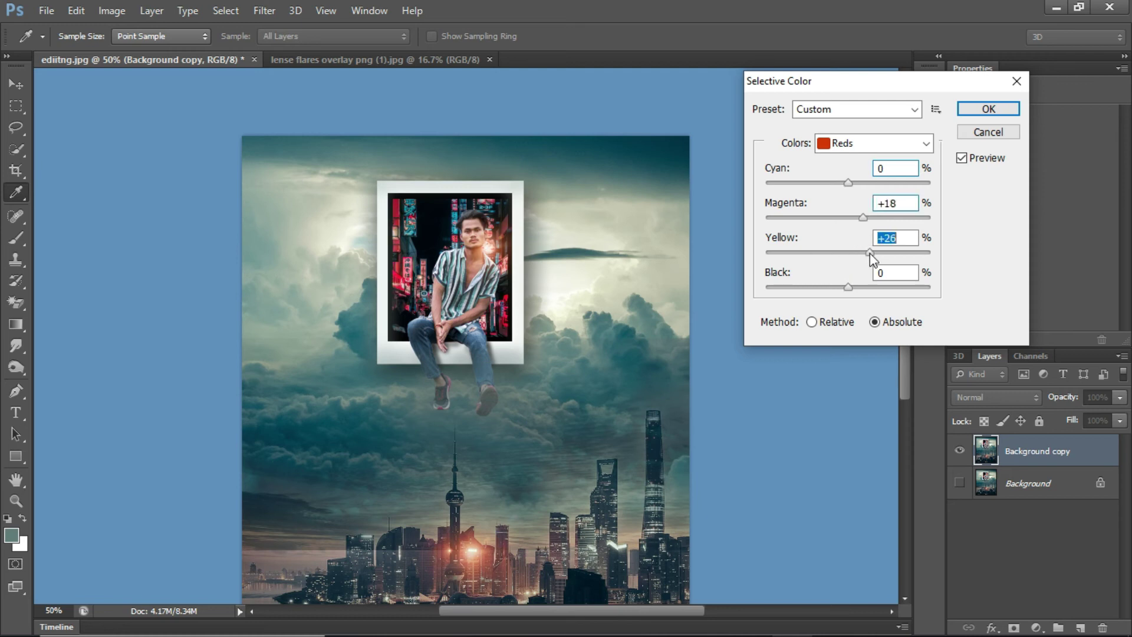
mouse_move(852, 190)
mouse_down()
mouse_move(820, 189)
mouse_move(846, 193)
mouse_up()
mouse_move(841, 287)
mouse_down()
mouse_move(809, 289)
mouse_move(824, 290)
mouse_up()
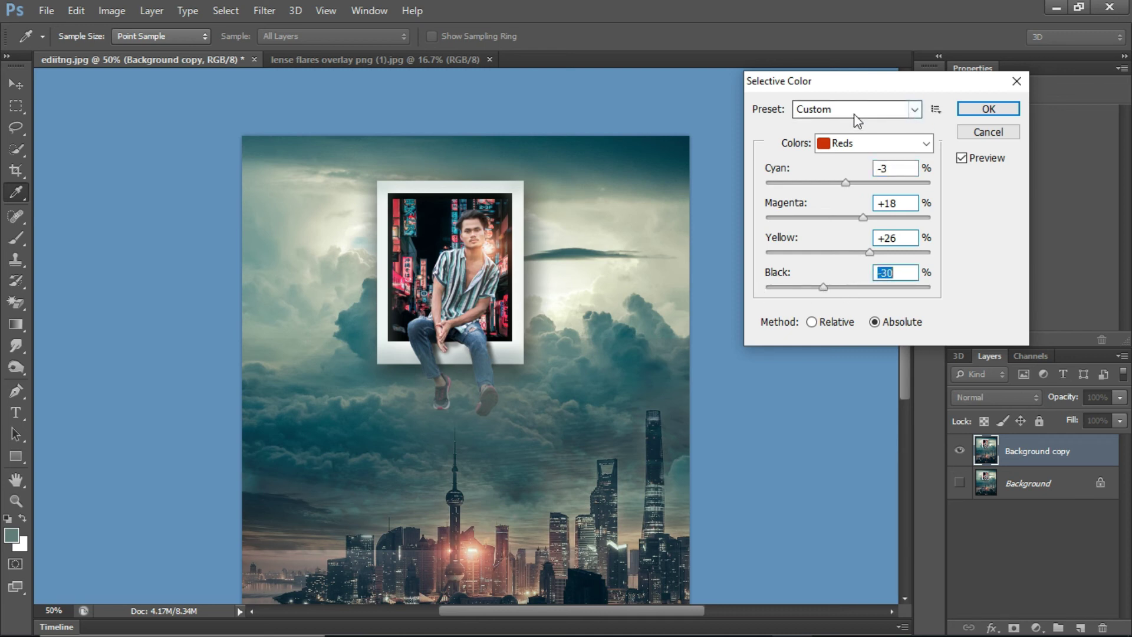
Step: Set the Yellows in Selective Color to cyan -25, magenta +6, yellow -3 and black -36
click(858, 144)
click(860, 178)
key(Tab)
drag(818, 193, 789, 288)
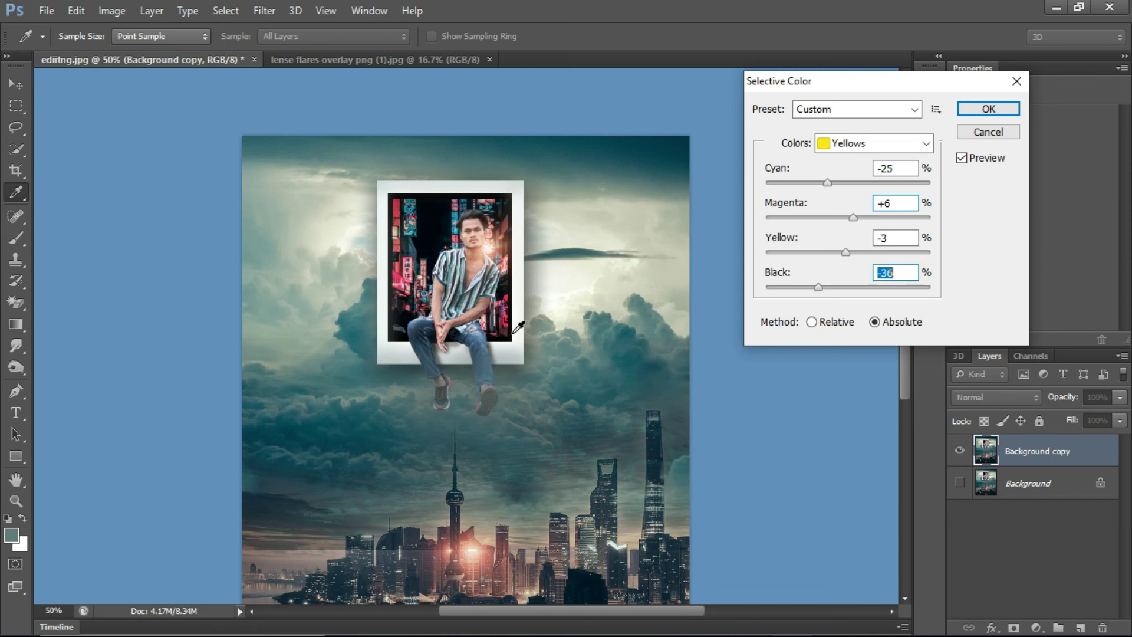
Step: Set the Blacks in Selective Color to magenta +5 and black +2
click(905, 150)
click(850, 291)
mouse_move(846, 288)
mouse_down()
mouse_move(813, 287)
mouse_move(874, 289)
mouse_move(835, 288)
mouse_move(850, 288)
mouse_up()
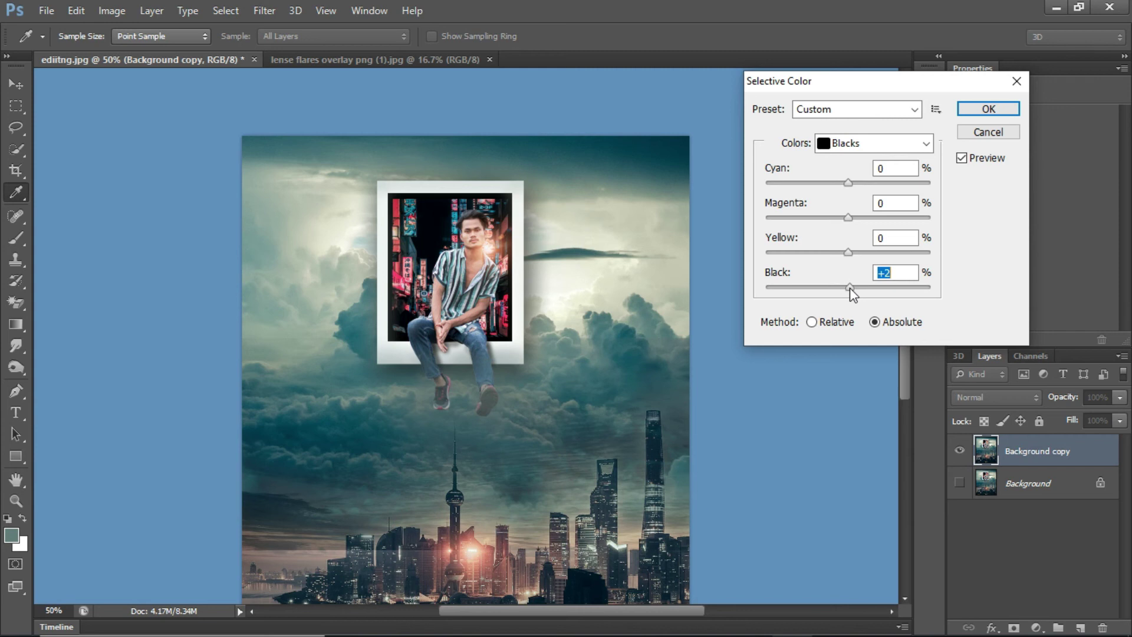
mouse_move(850, 219)
mouse_down()
mouse_move(819, 219)
mouse_move(862, 219)
mouse_move(853, 219)
mouse_up()
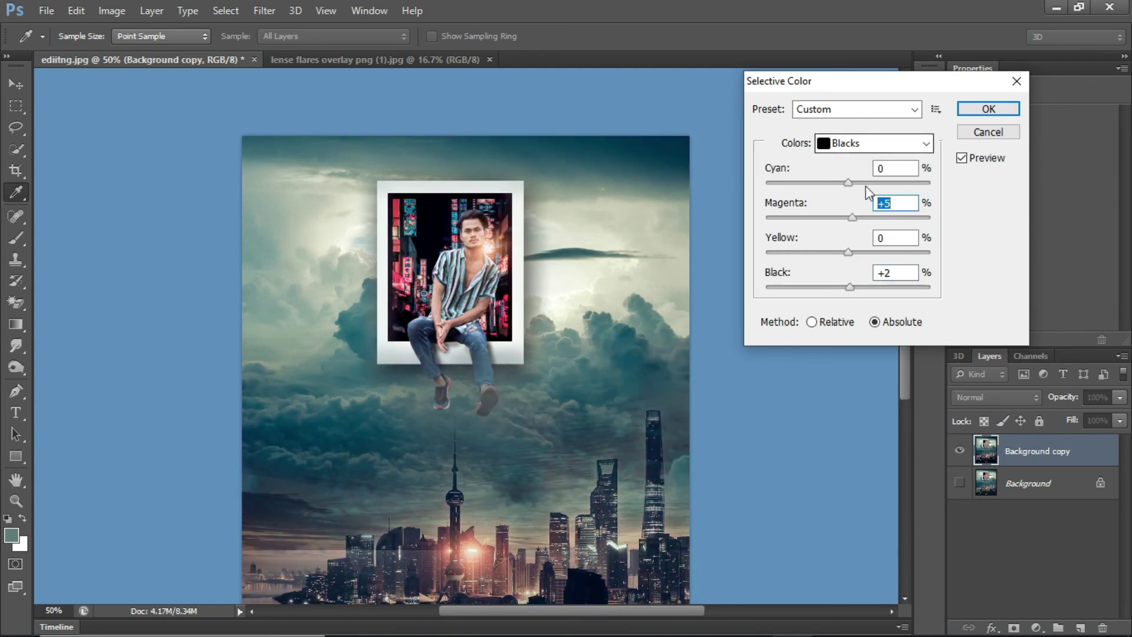
Step: Set the Blues to magenta -74 and yellow -100, lower their black, raise their cyan slightly and apply the Selective Color adjustment
click(890, 144)
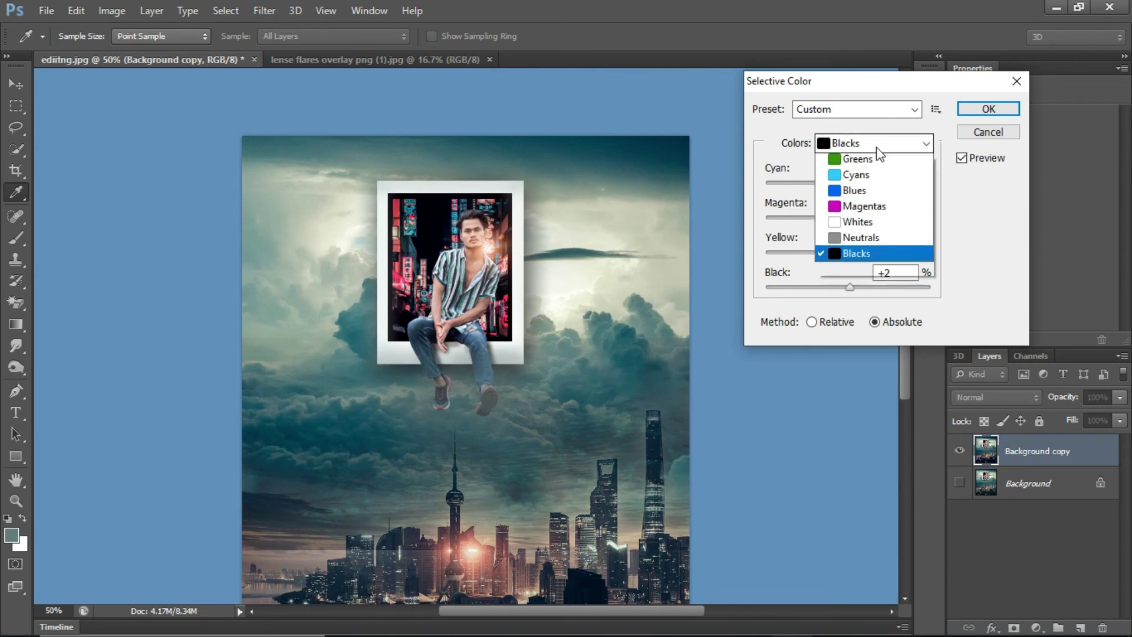
click(855, 225)
drag(849, 218, 792, 239)
key(Down)
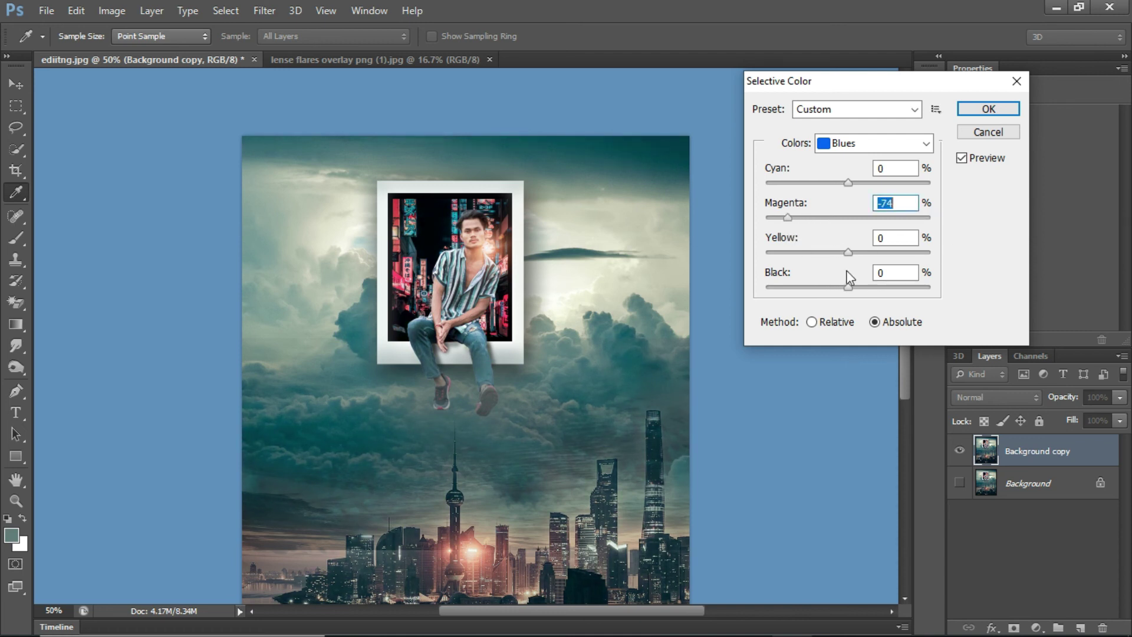
drag(885, 255, 749, 247)
drag(848, 288, 792, 298)
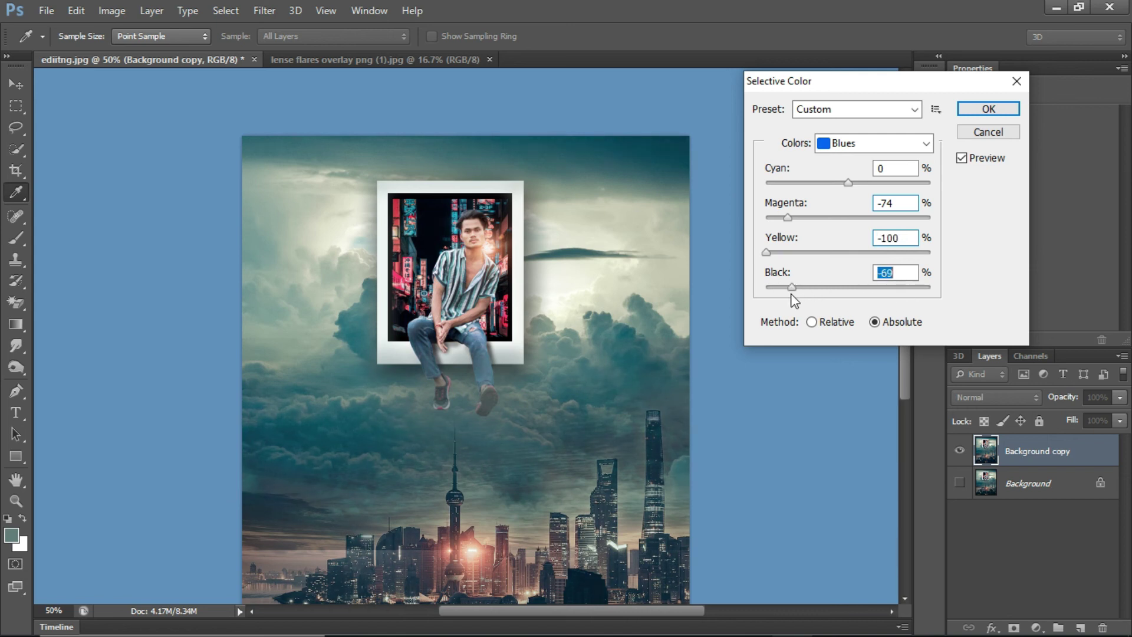
drag(967, 307, 836, 289)
mouse_move(848, 182)
mouse_down()
mouse_move(766, 184)
mouse_move(854, 184)
mouse_move(859, 194)
mouse_up()
click(989, 109)
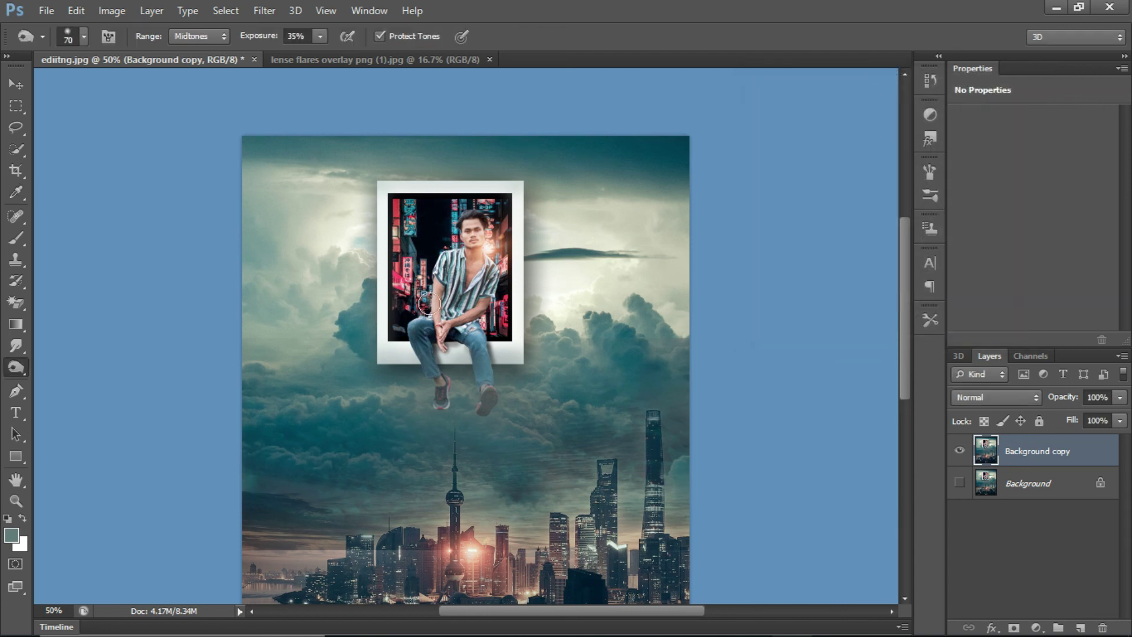
key(ctrl+minus)
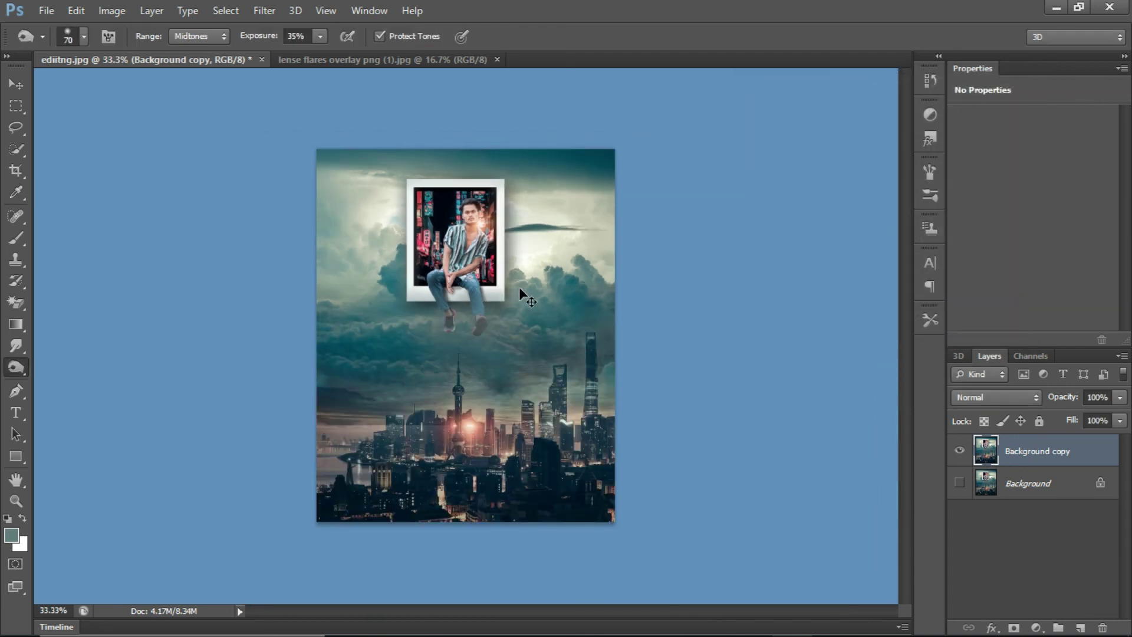
key(ctrl+plus)
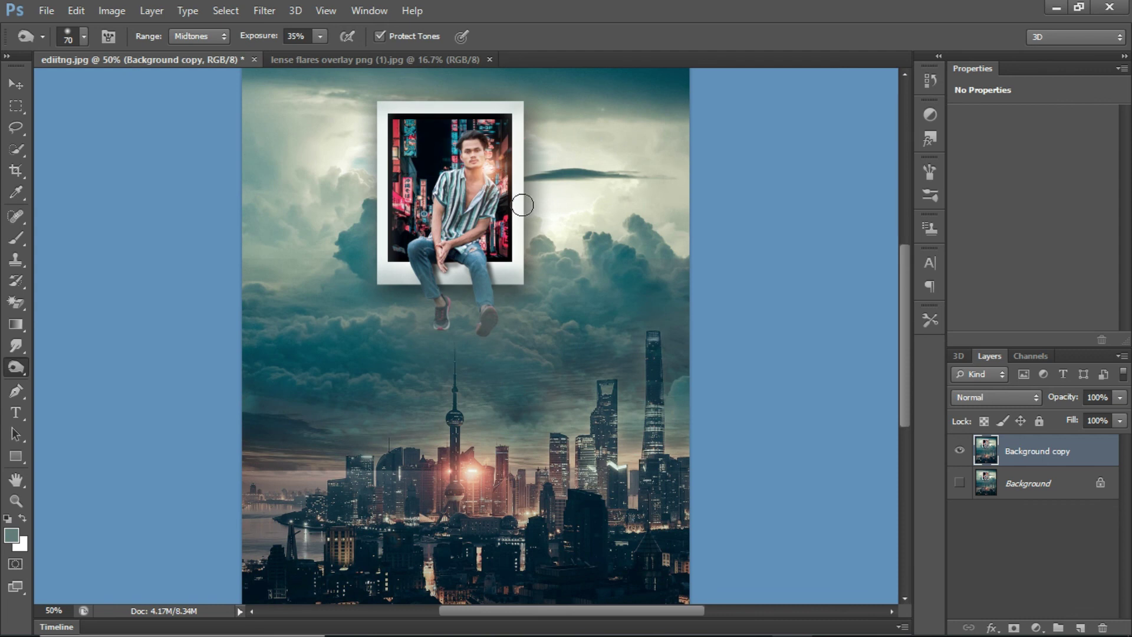
scroll(519, 221, down, 1)
key(ctrl+minus)
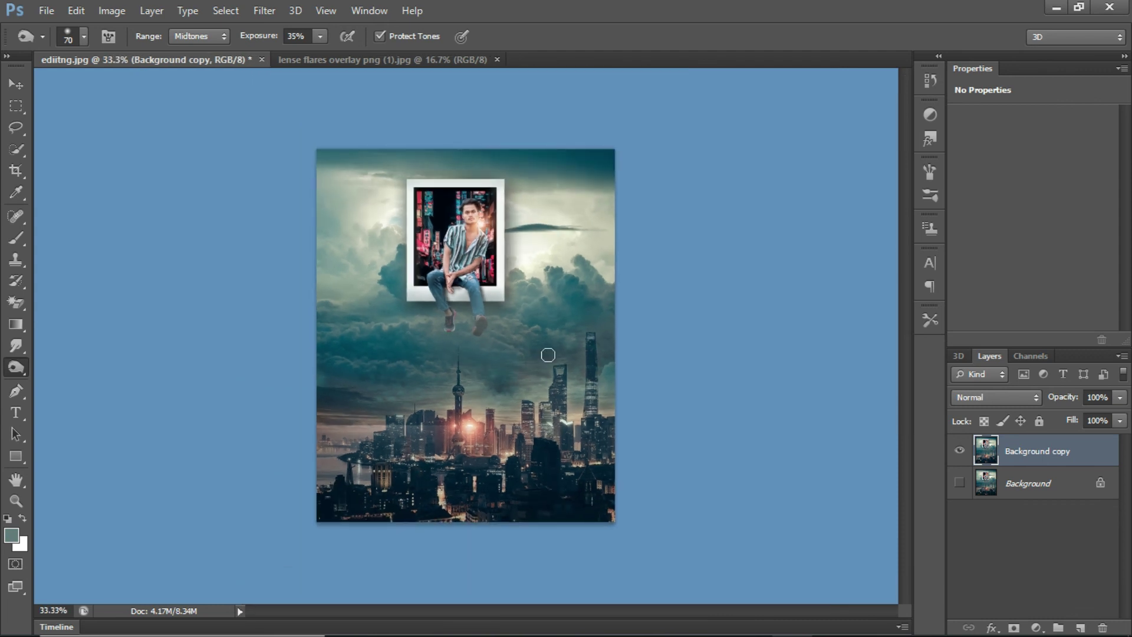
Step: Add an empty layer above Background copy and set the foreground colour to near-black 070707
click(1081, 627)
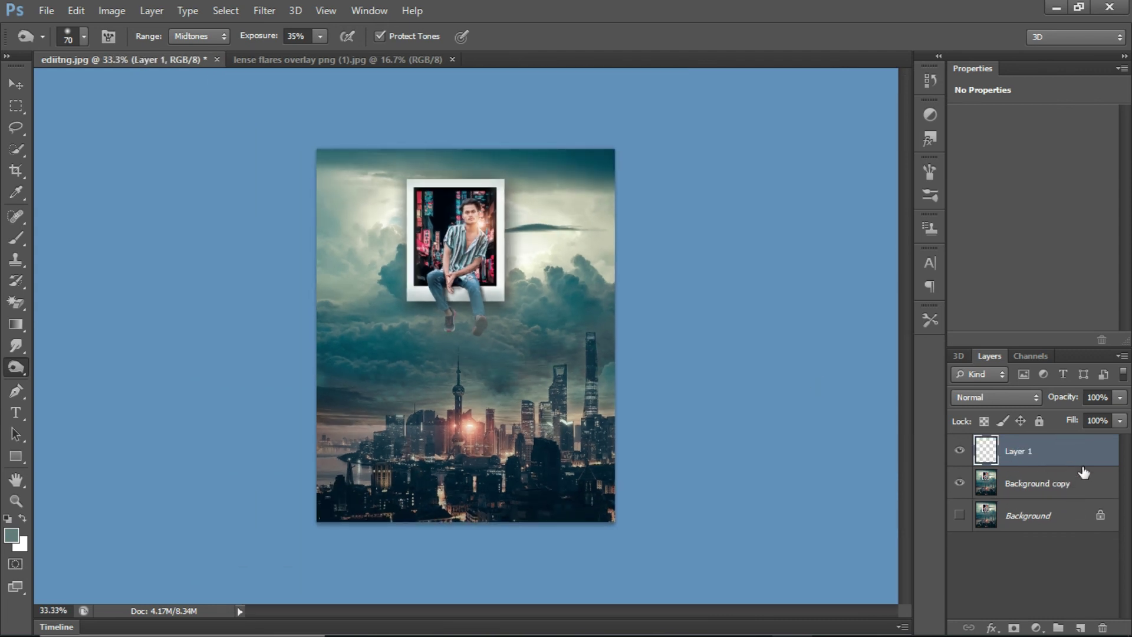
click(12, 535)
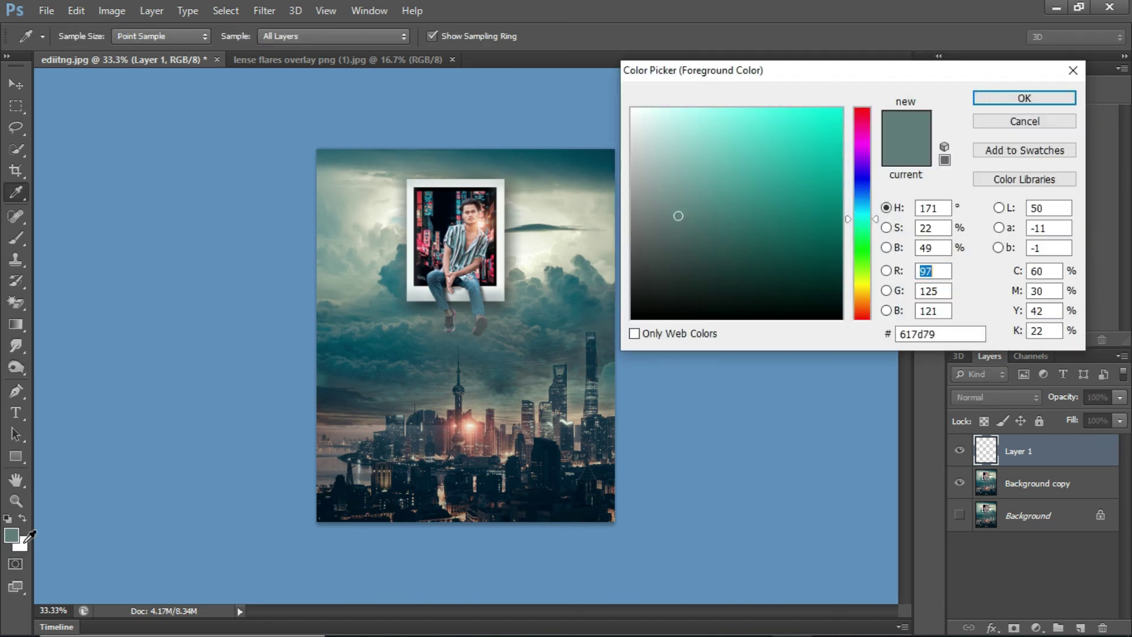
click(640, 308)
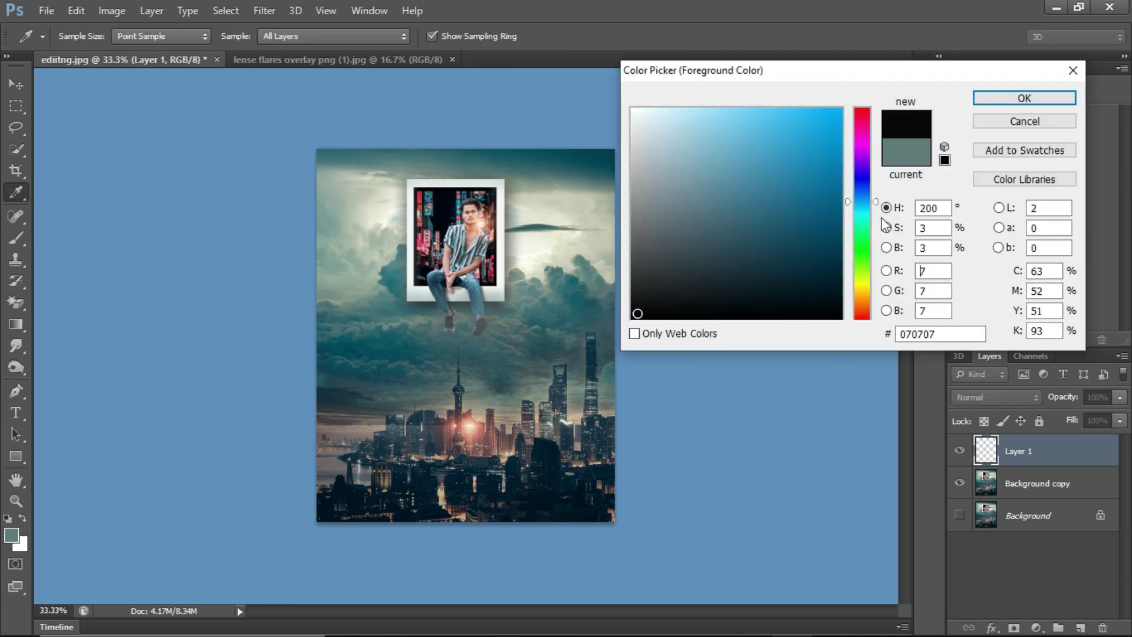
click(1024, 98)
Step: Fill the new layer with black as the background colour and lower the layer's opacity to 27%
key(ctrl+BackSpace)
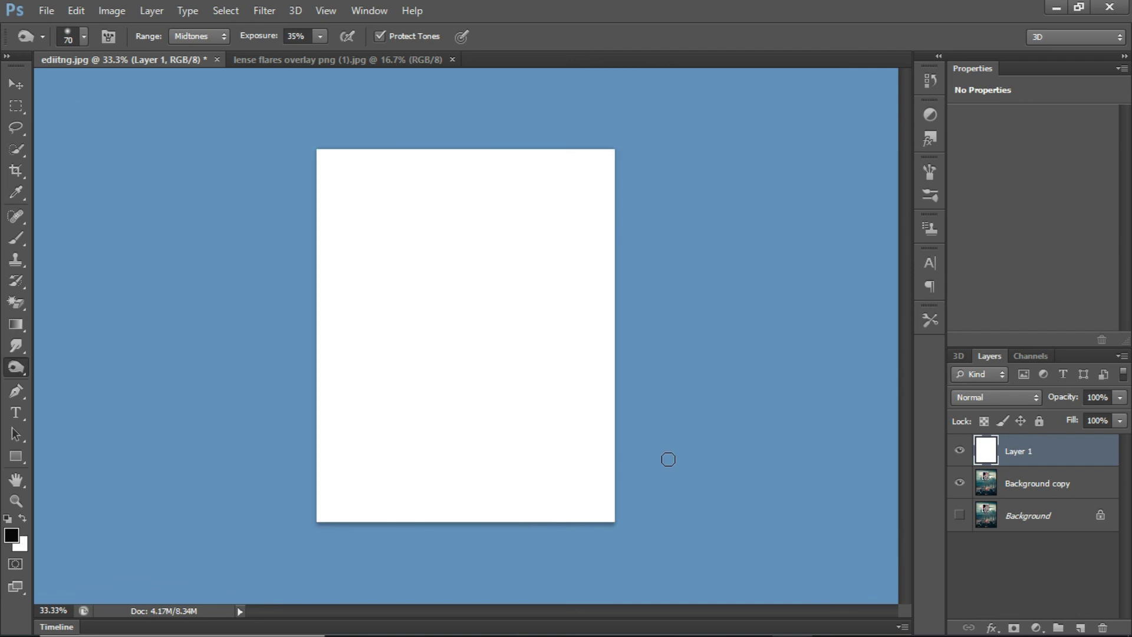
key(ctrl+z)
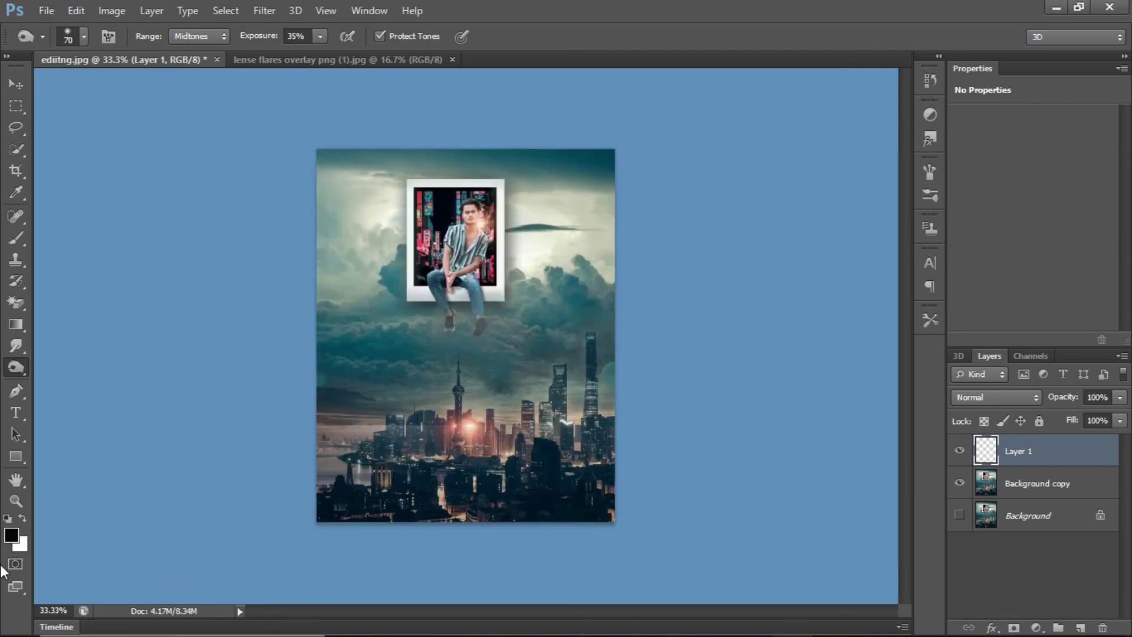
click(23, 544)
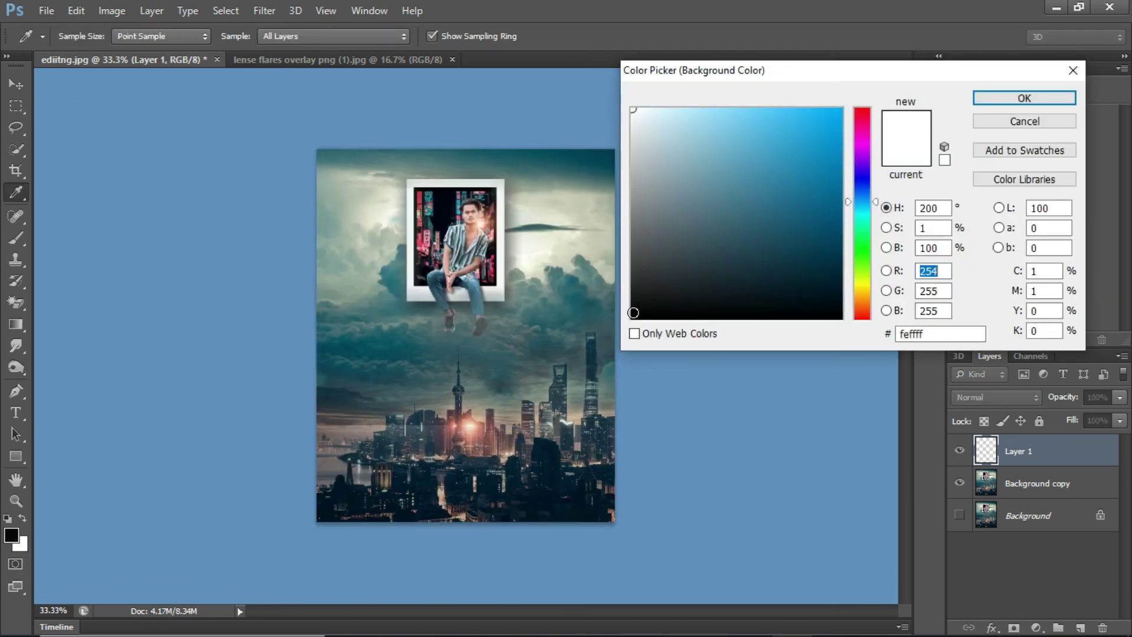
click(633, 312)
click(1036, 97)
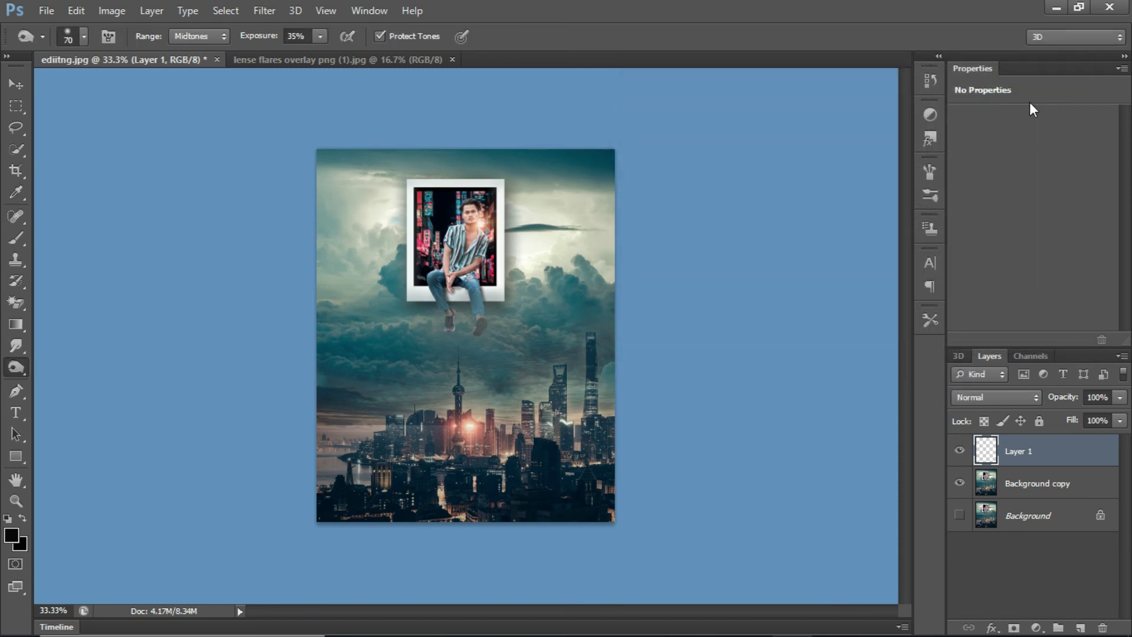
key(ctrl+BackSpace)
click(1120, 398)
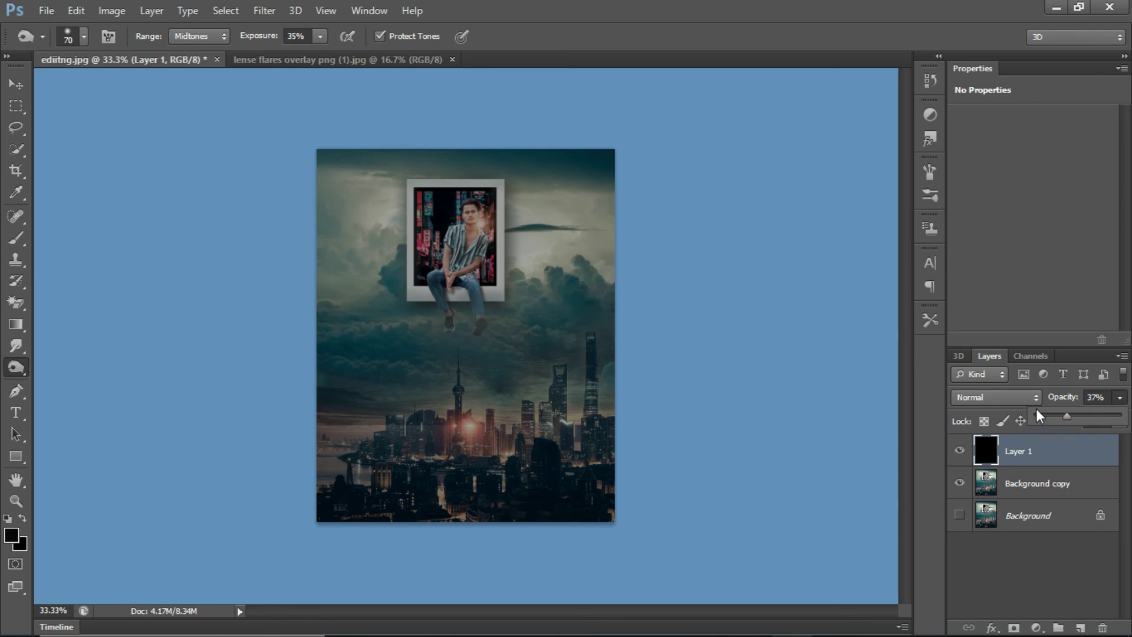
click(1059, 416)
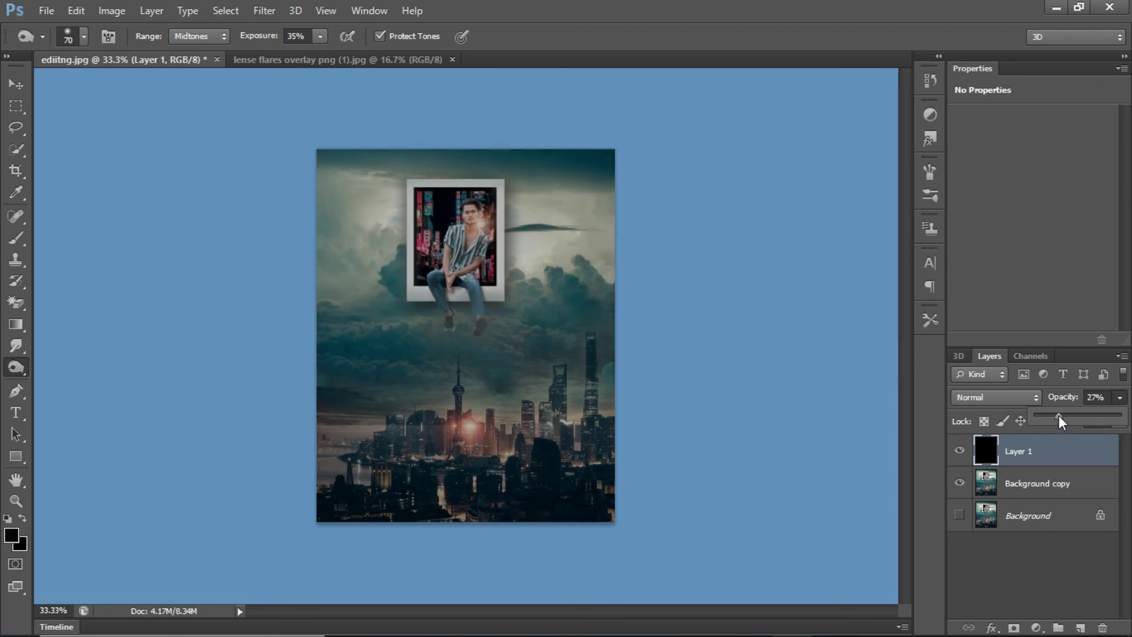
Step: Try the Overlay blending mode on the black layer and return it to Normal
click(1022, 397)
click(992, 212)
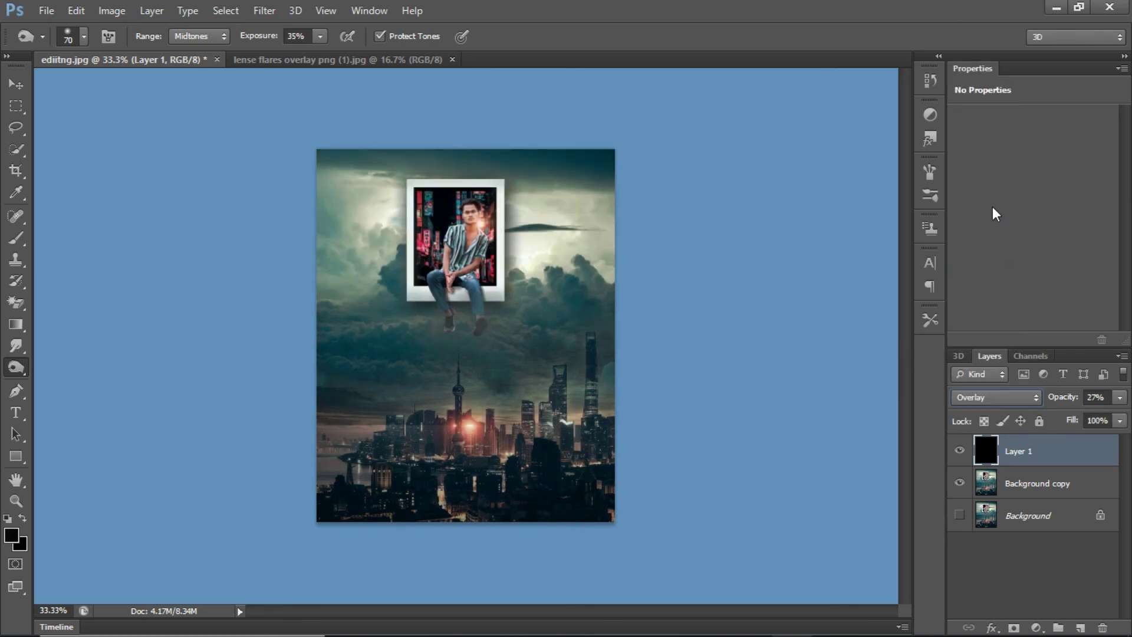
click(1019, 402)
click(990, 7)
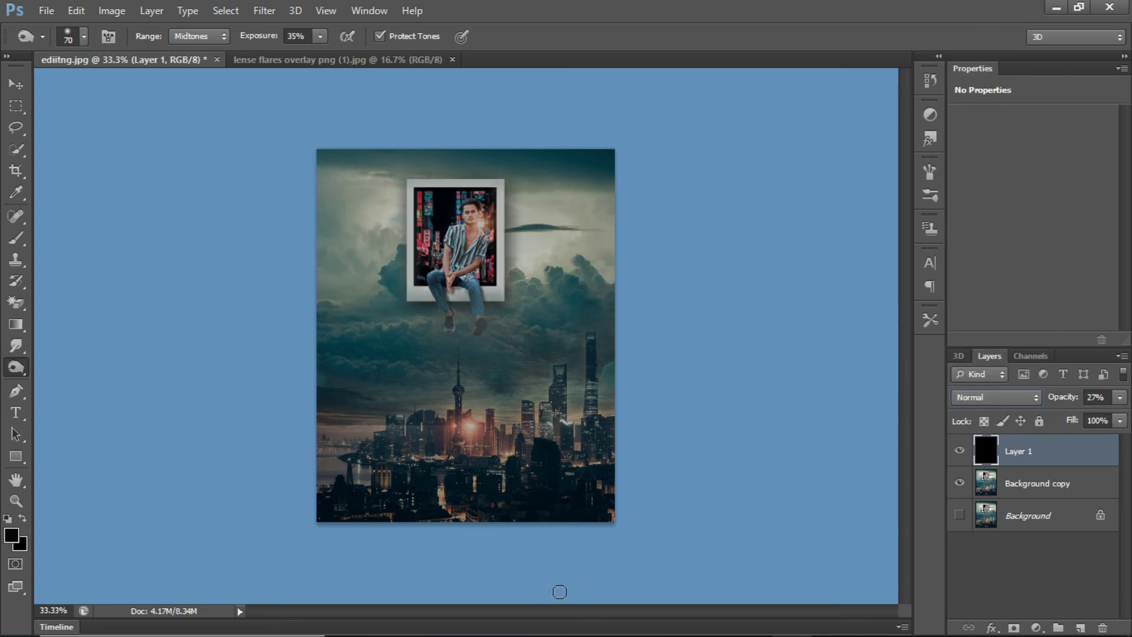
Step: Erase the black layer over the framed man with the Eraser tool at size 900 and 20% opacity
key(ctrl+plus)
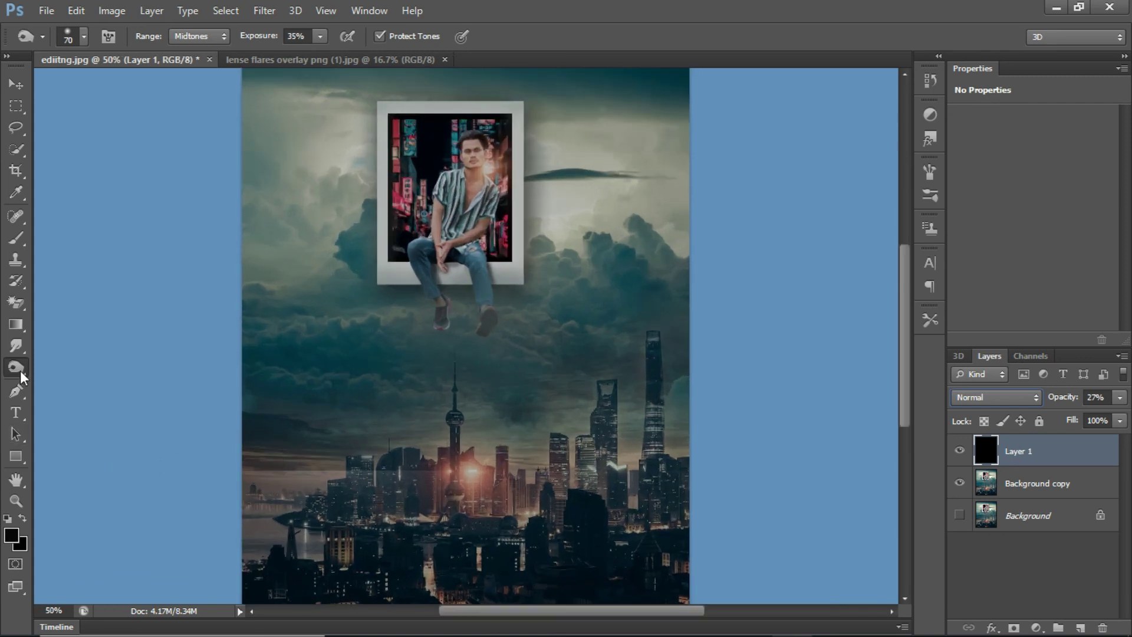
click(20, 238)
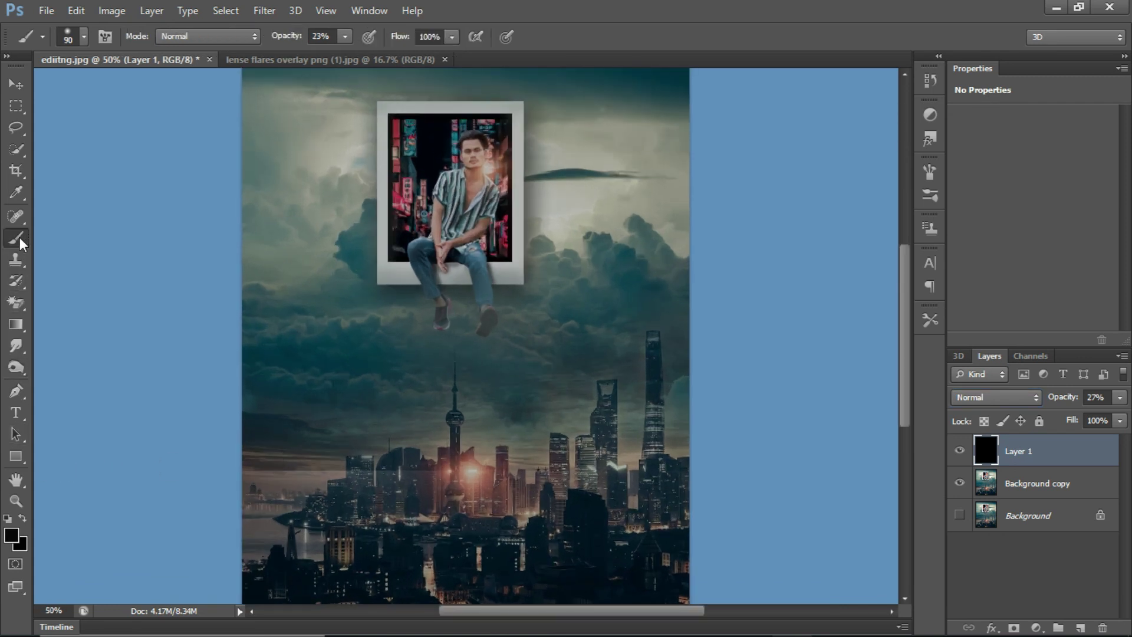
right_click(19, 237)
right_click(20, 306)
click(77, 300)
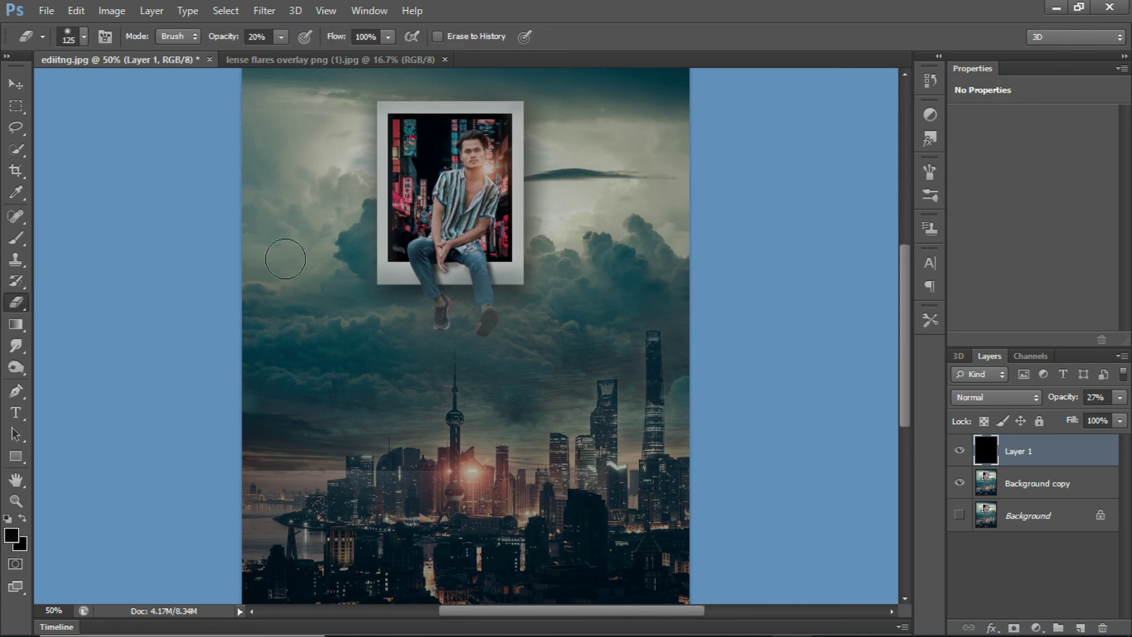
scroll(287, 260, up, 3)
scroll(463, 254, up, 1)
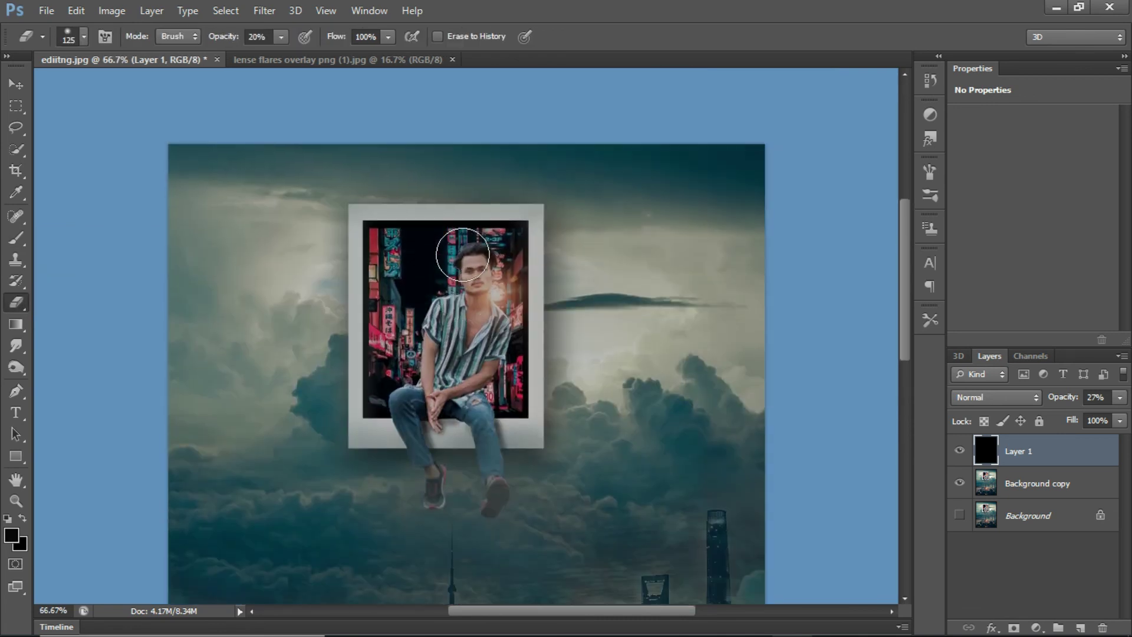
key(bracketright)
key(bracketright)
key(bracketright)
key(bracketright)
key(bracketright)
key(bracketright)
key(bracketright)
key(bracketright)
key(bracketright)
key(bracketright)
click(456, 341)
Step: Erase more of the black layer over the clouds and skyline, keeping dark edges as a vignette, and compare with the layer hidden
scroll(455, 342, down, 2)
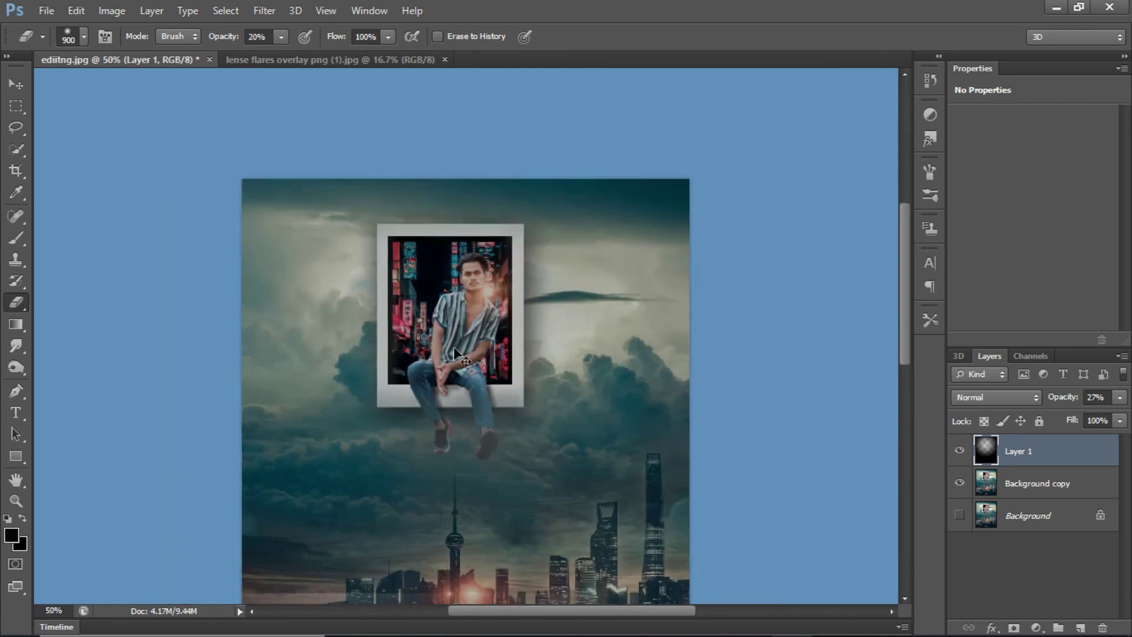
click(451, 404)
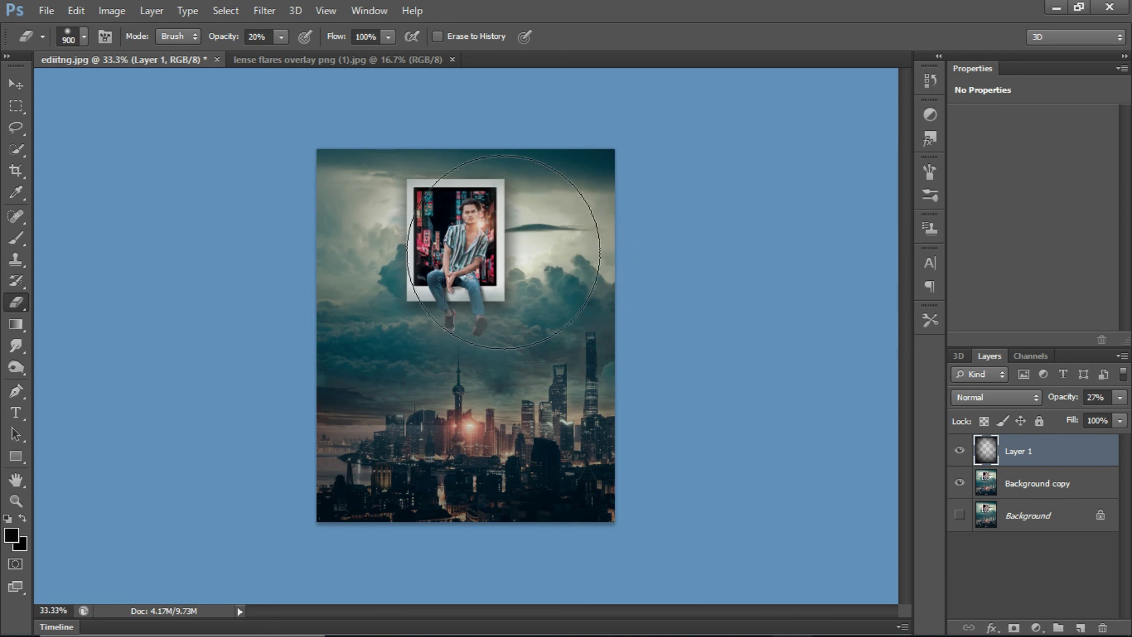
click(415, 414)
click(446, 435)
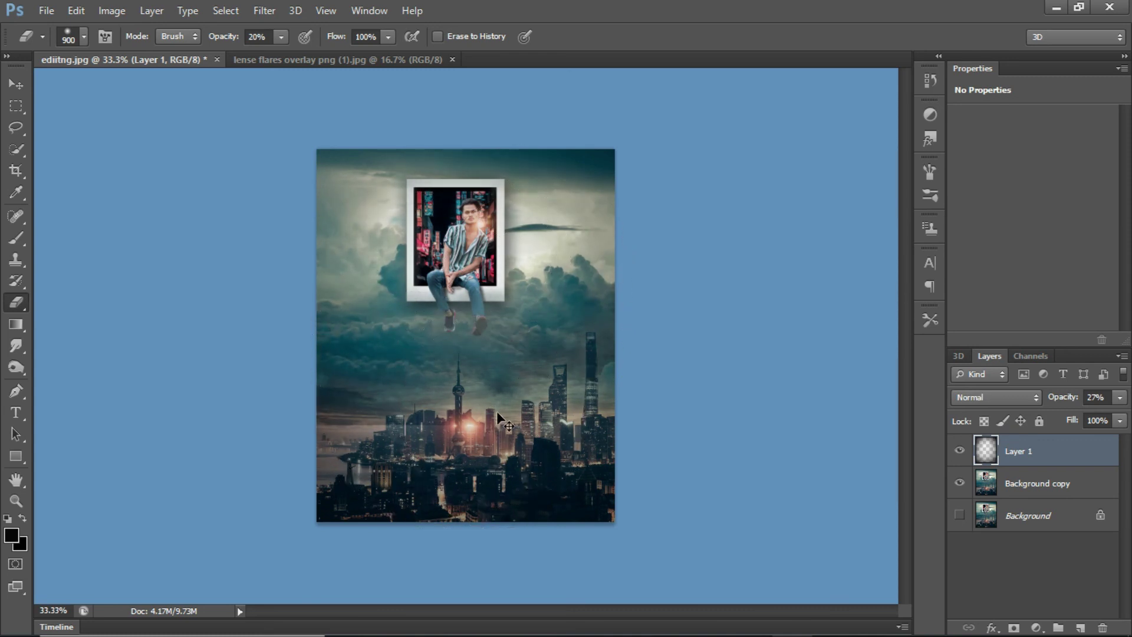
key(ctrl+minus)
click(960, 451)
click(960, 451)
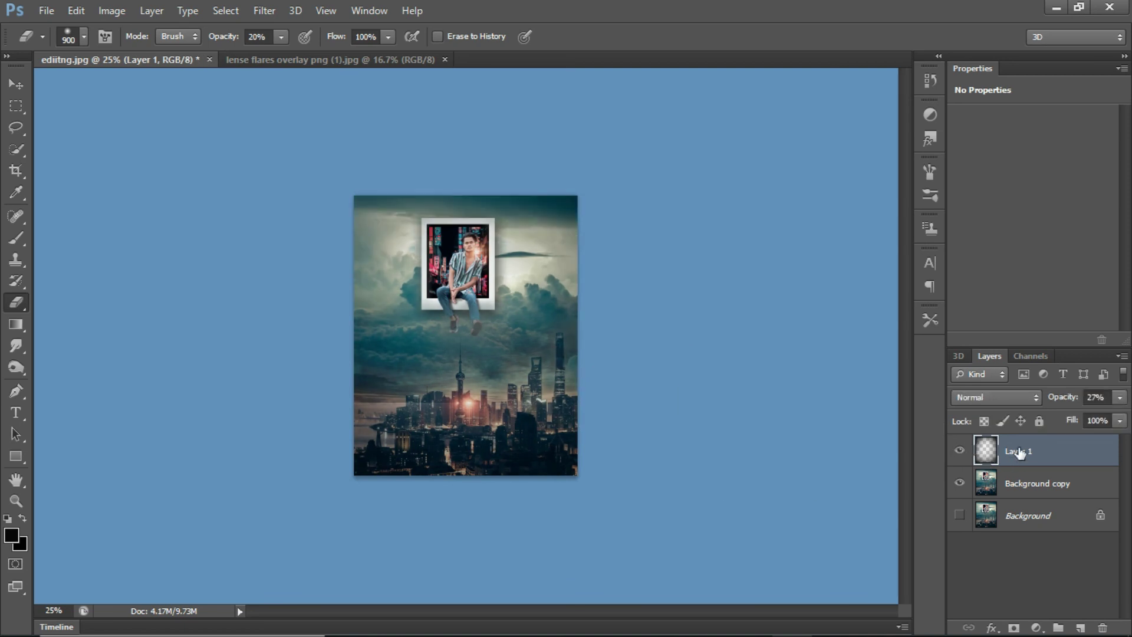
Step: Apply the Sharpen Edges filter to the black vignette layer, compare with it hidden, and merge it down into the Background copy
click(264, 10)
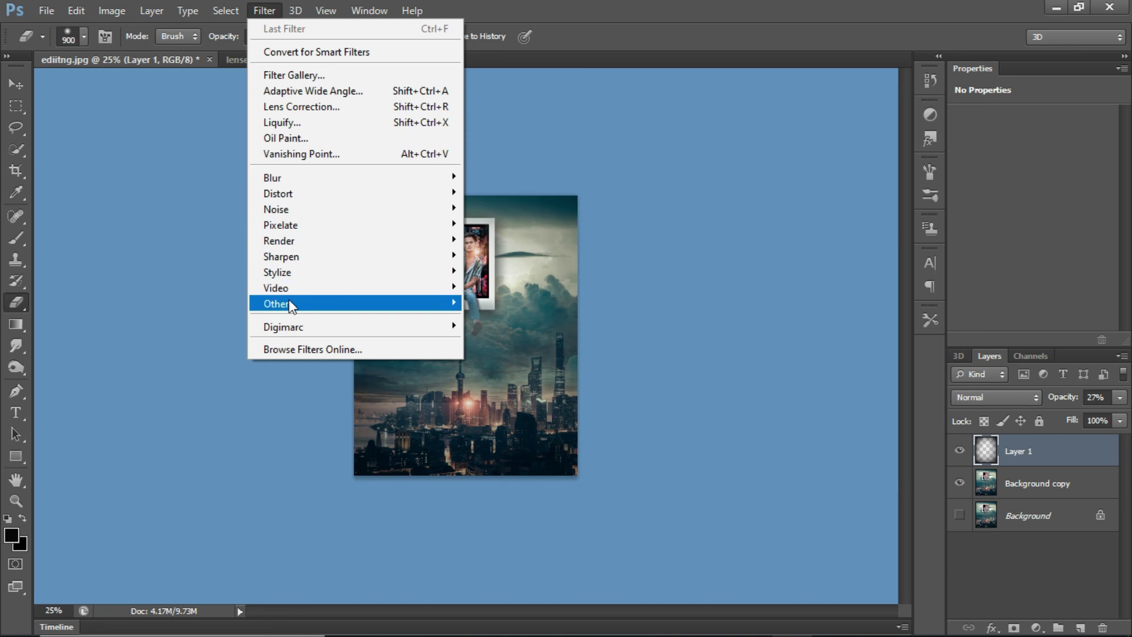
mouse_move(342, 260)
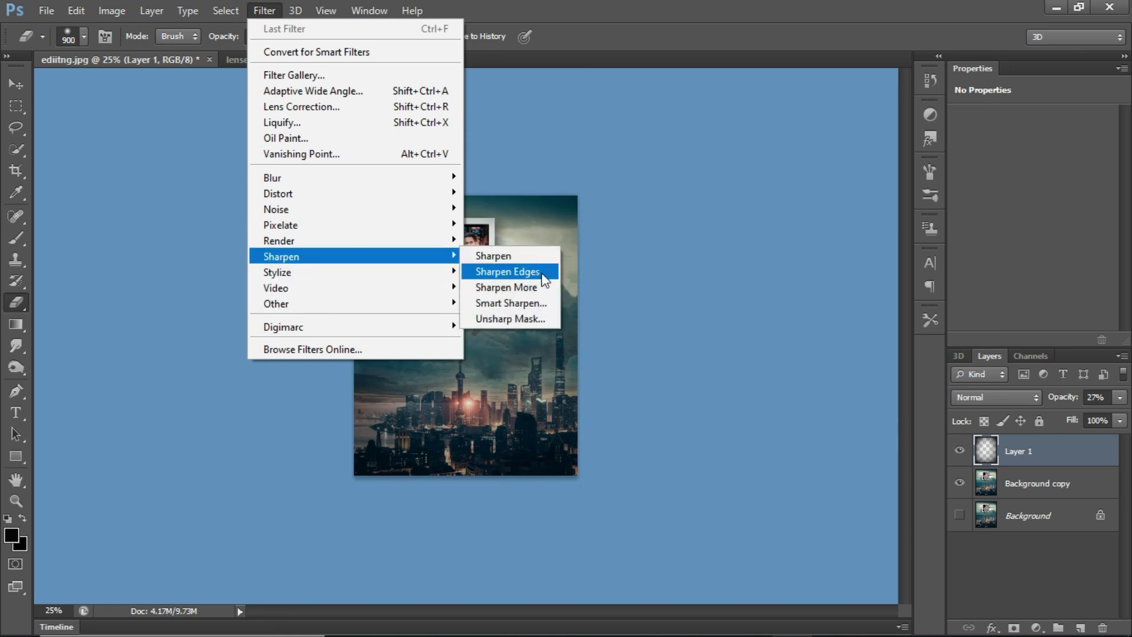
click(508, 271)
click(960, 451)
click(961, 448)
right_click(1067, 464)
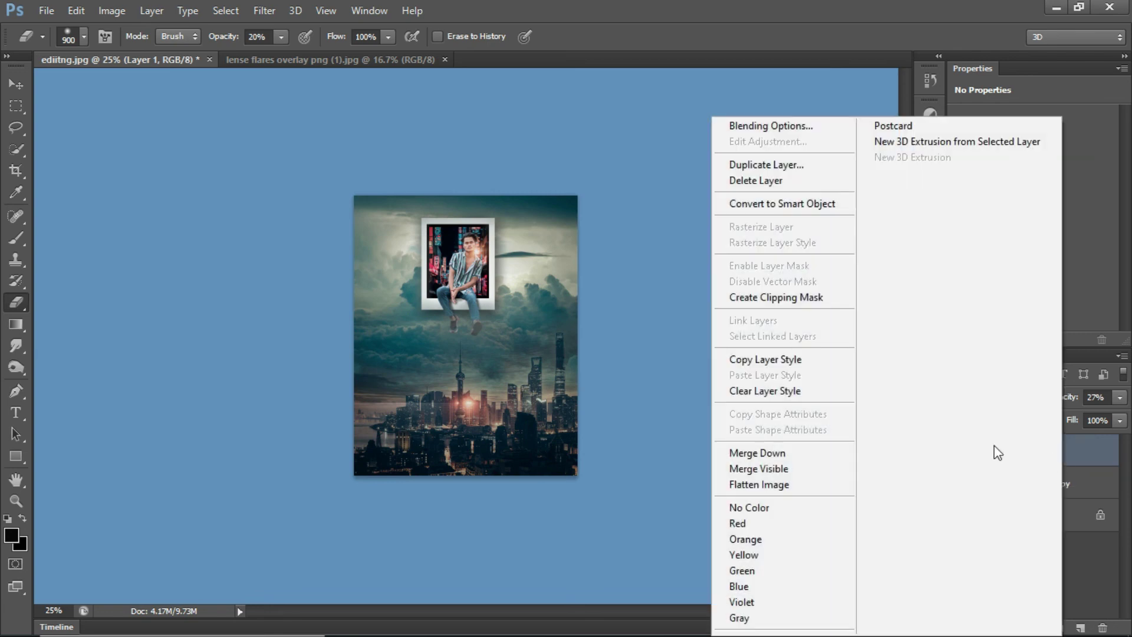
click(768, 454)
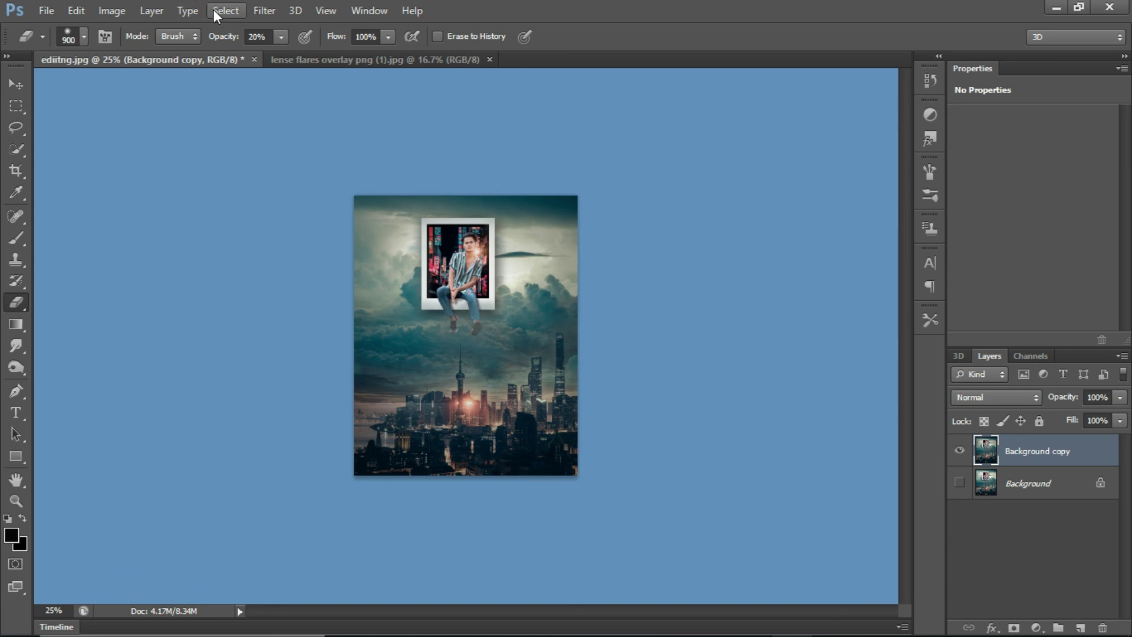
Step: Apply a High Pass filter with a 3.1 pixel radius to the Background copy layer
click(263, 11)
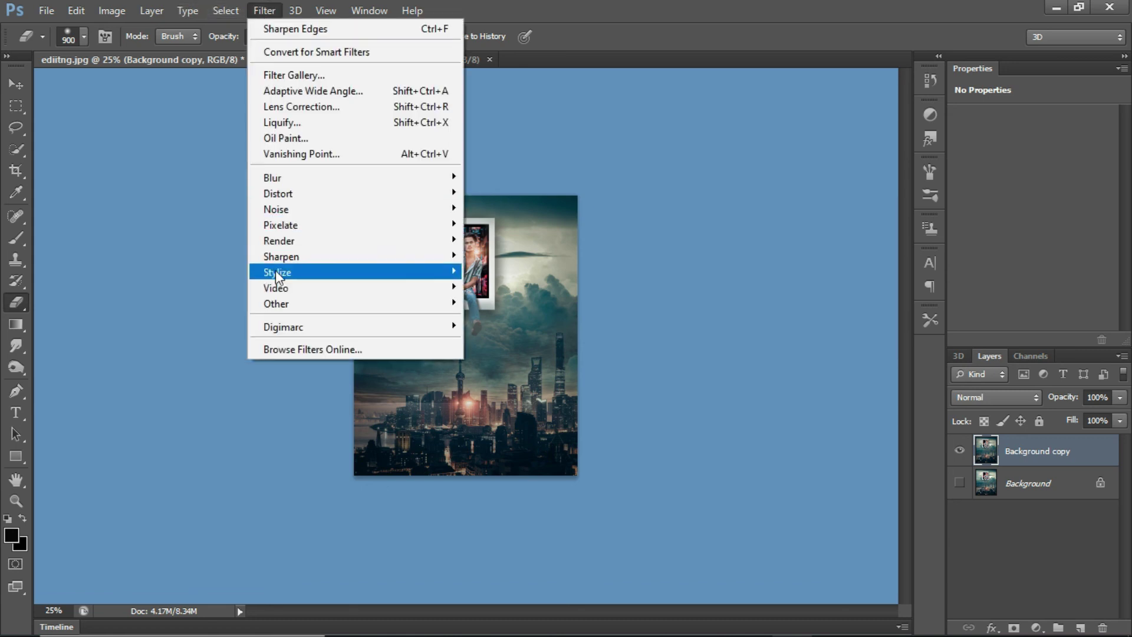
mouse_move(279, 312)
click(512, 320)
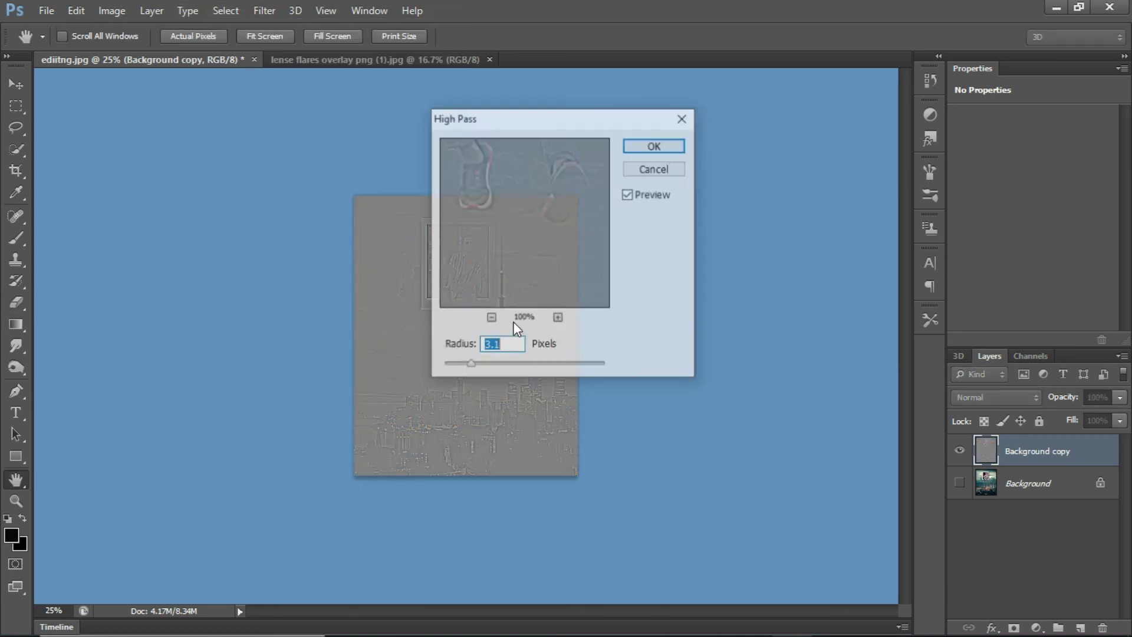
drag(555, 136, 697, 148)
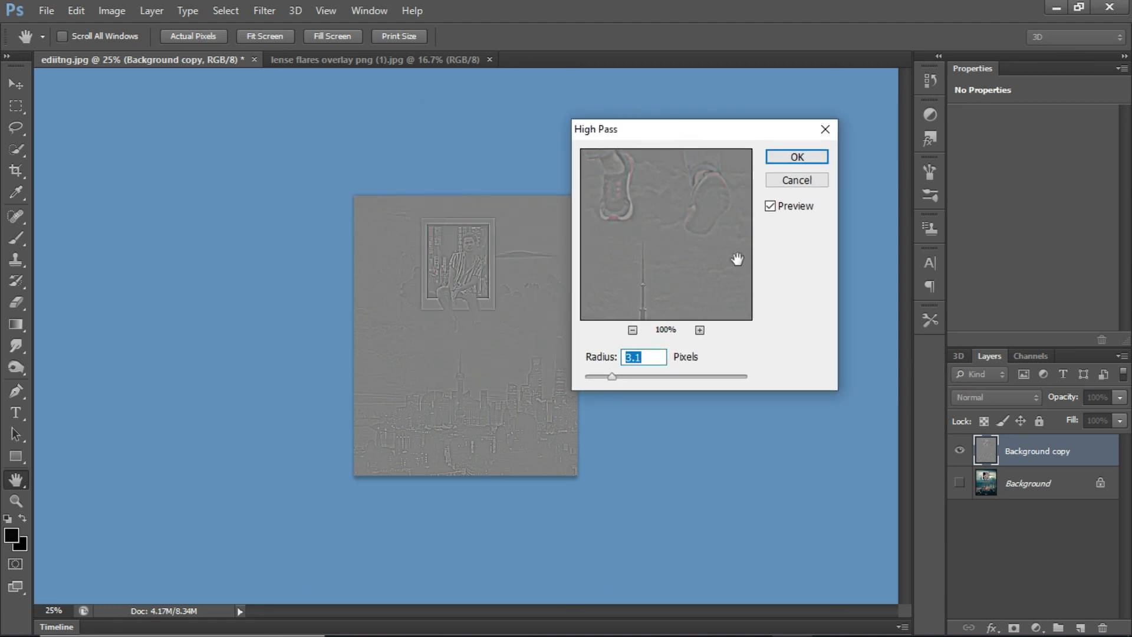
click(799, 160)
key(e)
Step: Set the High Pass layer's blending mode to Soft Light and show the Background layer beneath it
click(986, 395)
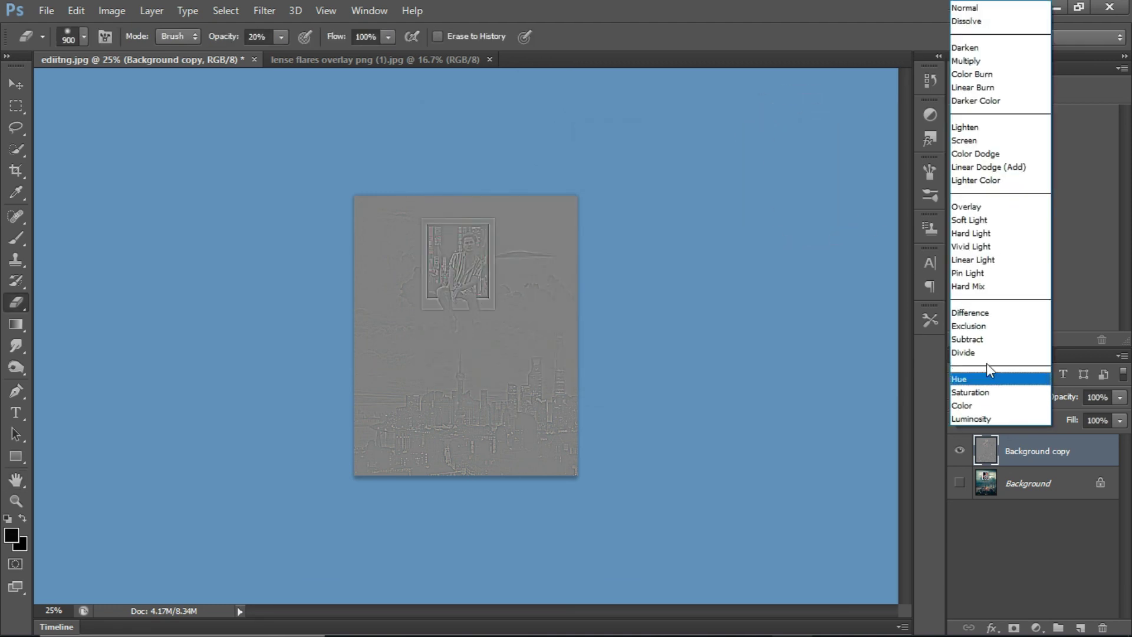
click(984, 221)
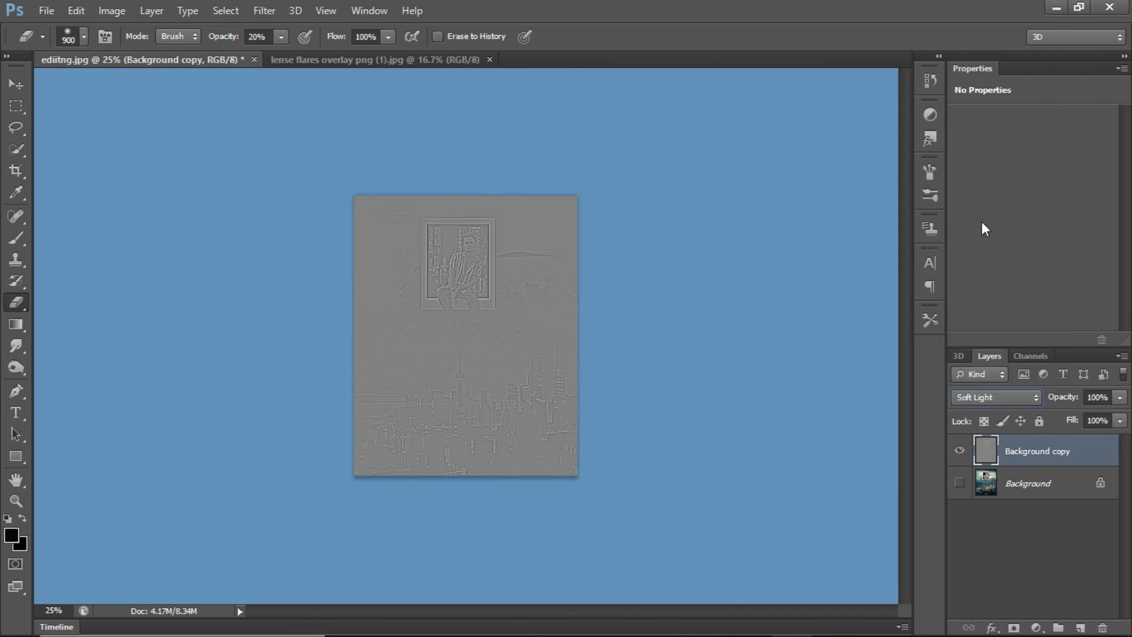
click(961, 483)
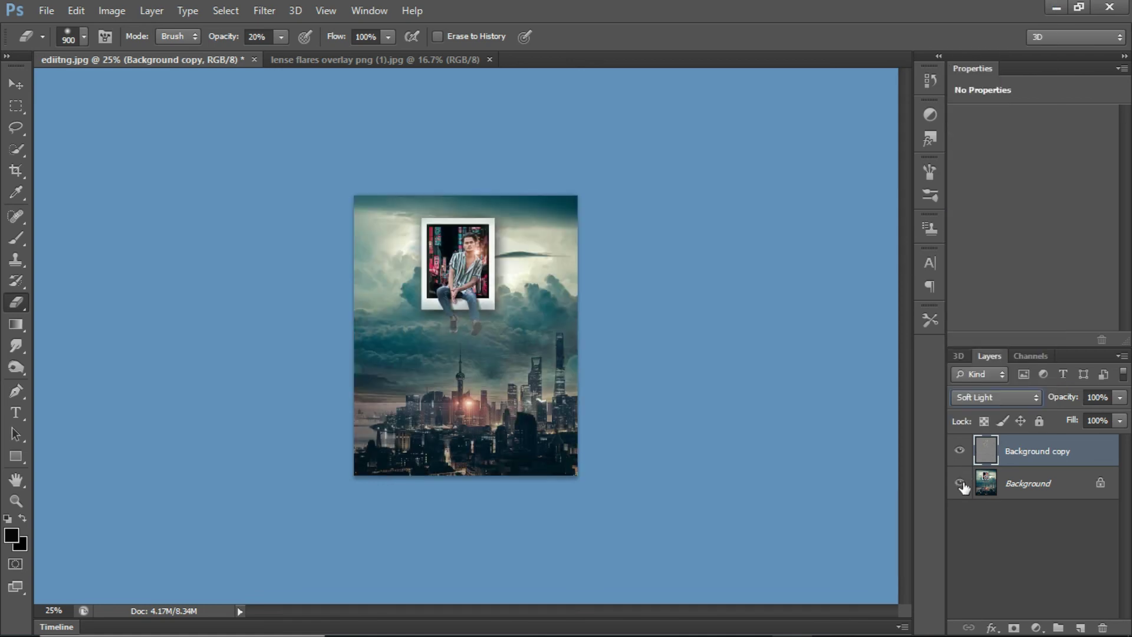
Step: Examine the sharpening on the framed man up close by comparing the image with the High Pass layer hidden and shown
key(ctrl+plus)
key(ctrl+plus)
key(ctrl+plus)
key(ctrl+plus)
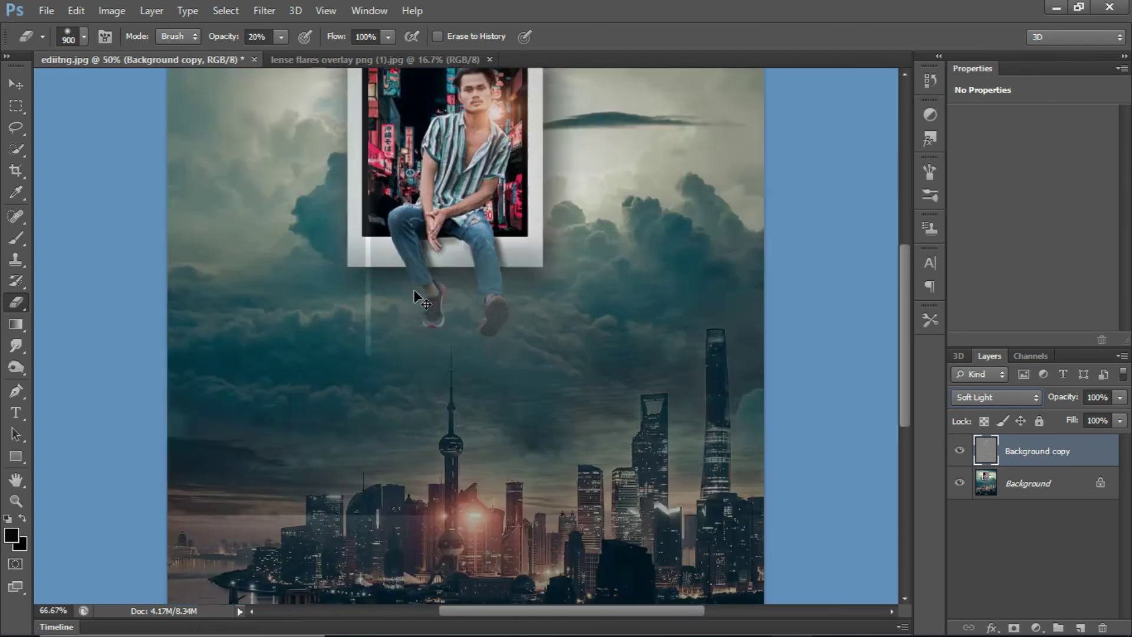
scroll(422, 289, up, 5)
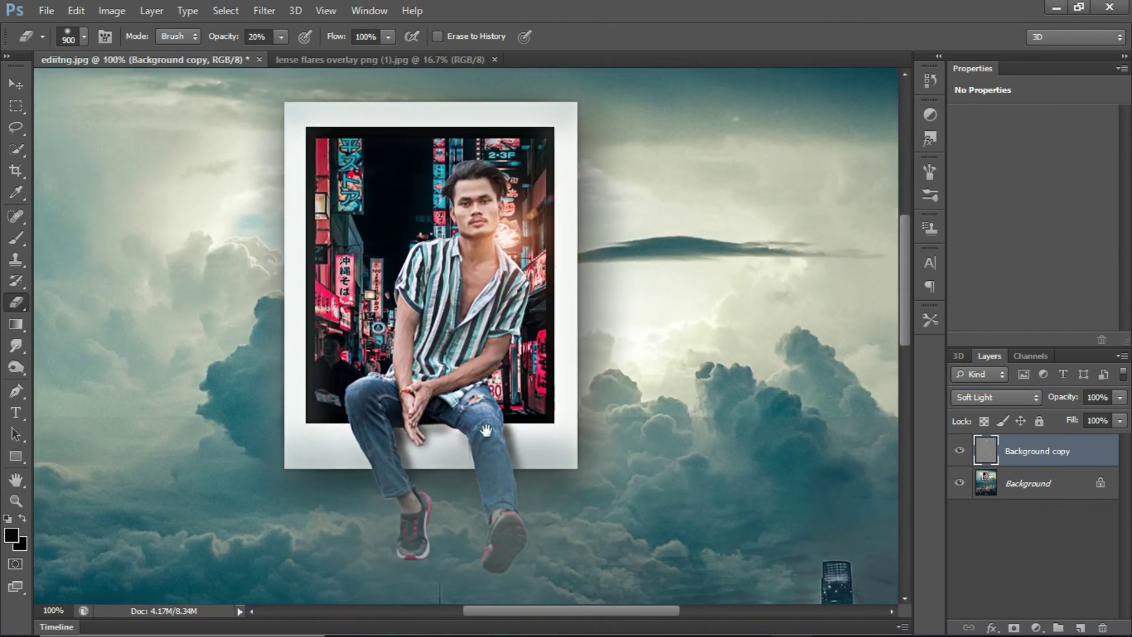
click(961, 451)
click(961, 452)
click(962, 451)
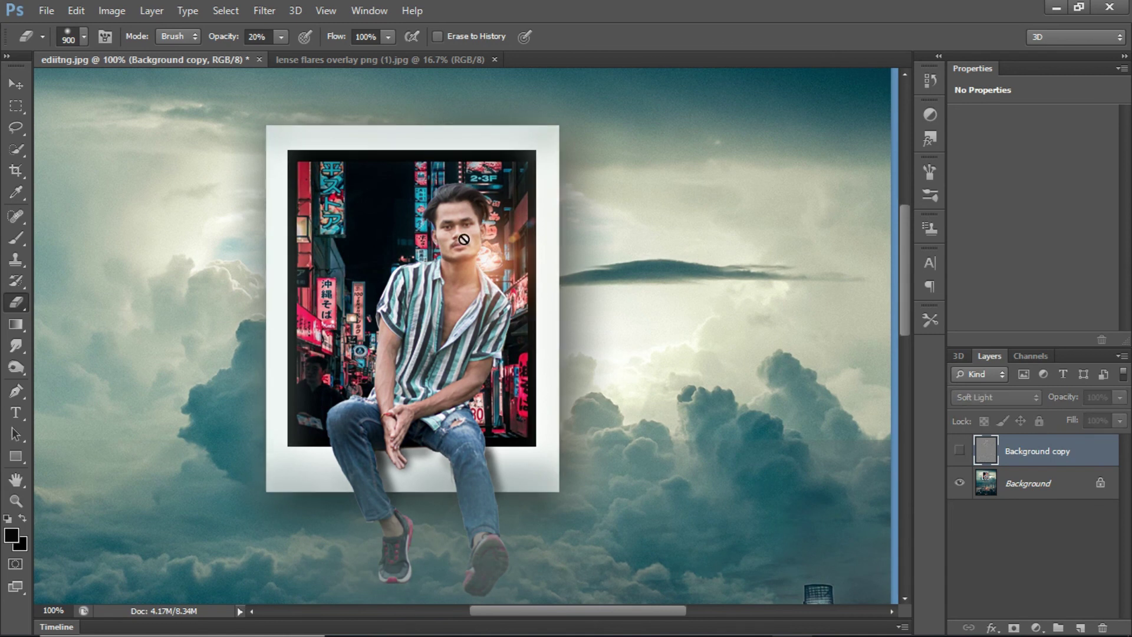
click(960, 452)
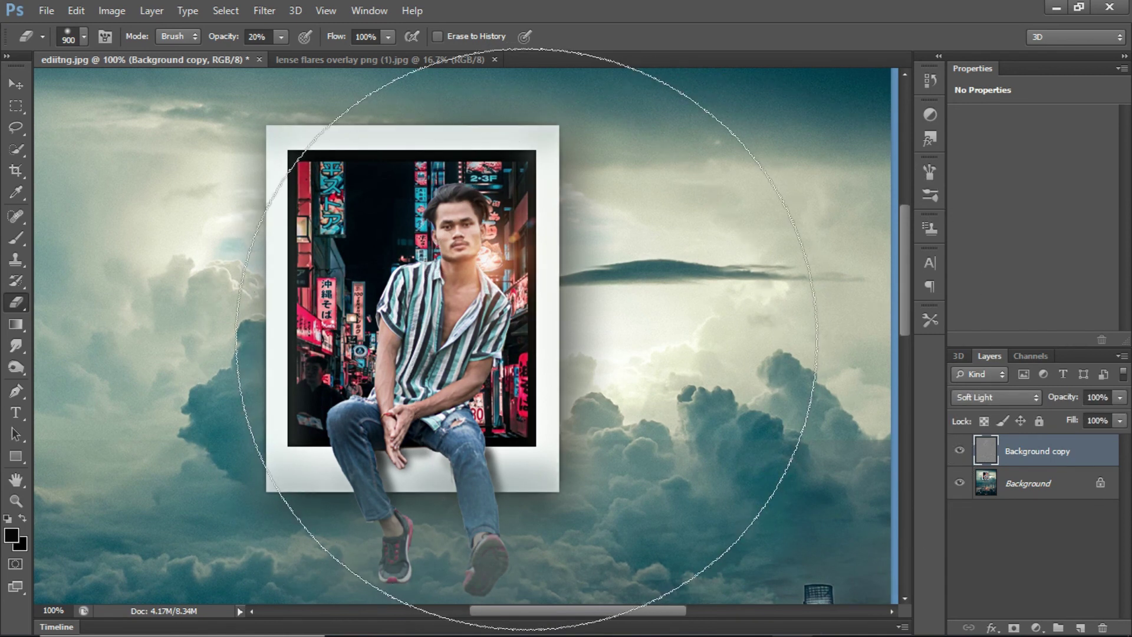
Step: Merge the High Pass layer down into the Background and save the finished image
key(ctrl+minus)
key(ctrl+minus)
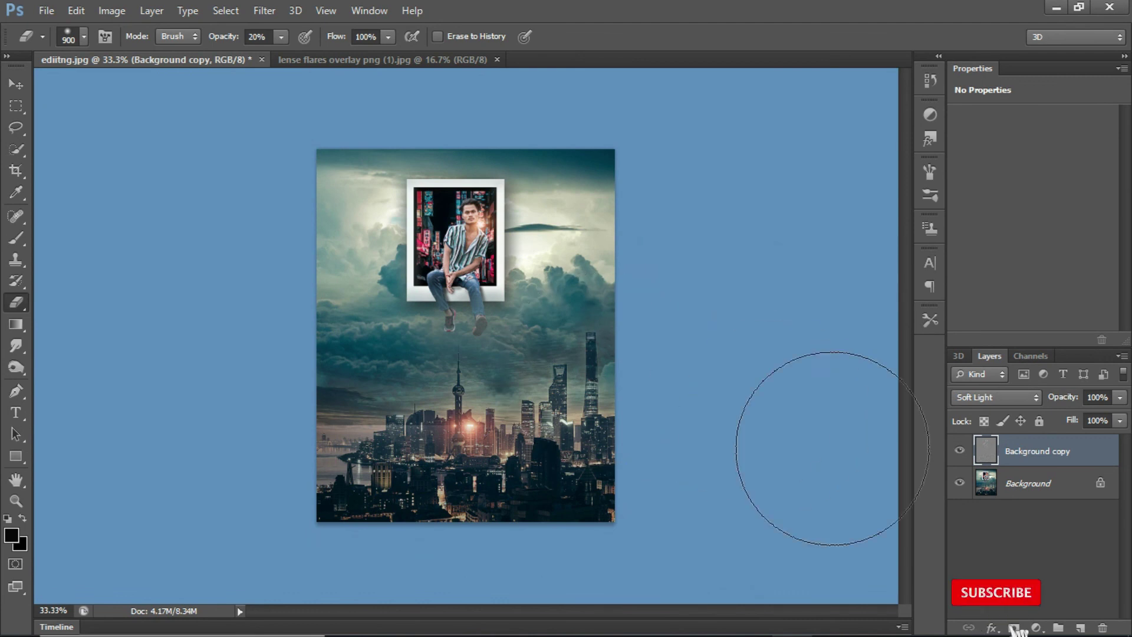
right_click(988, 450)
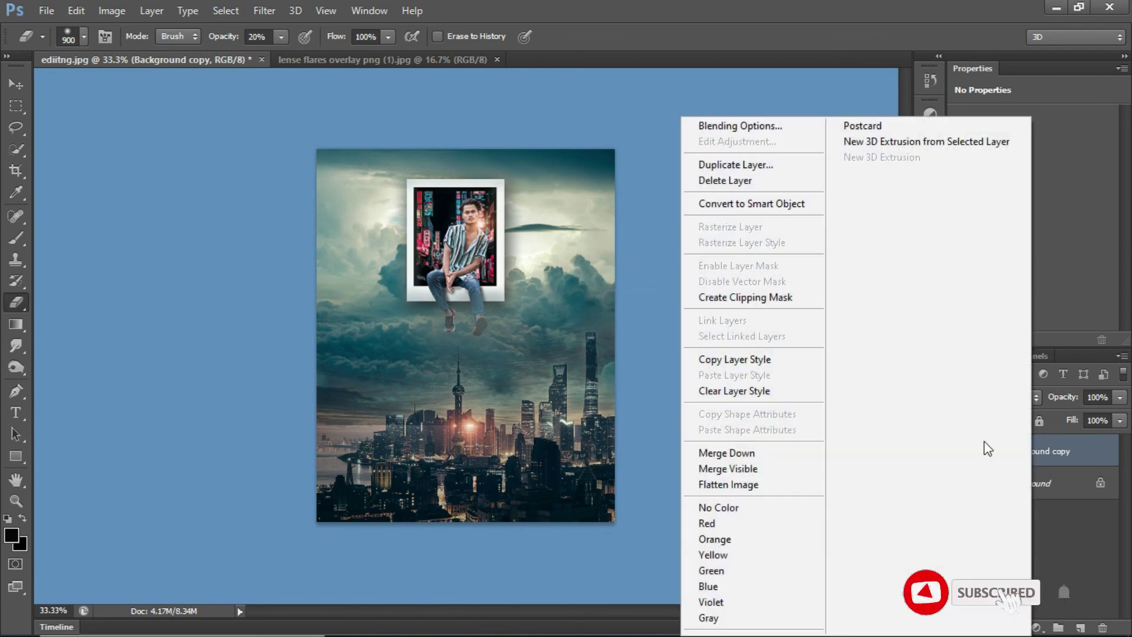
click(726, 453)
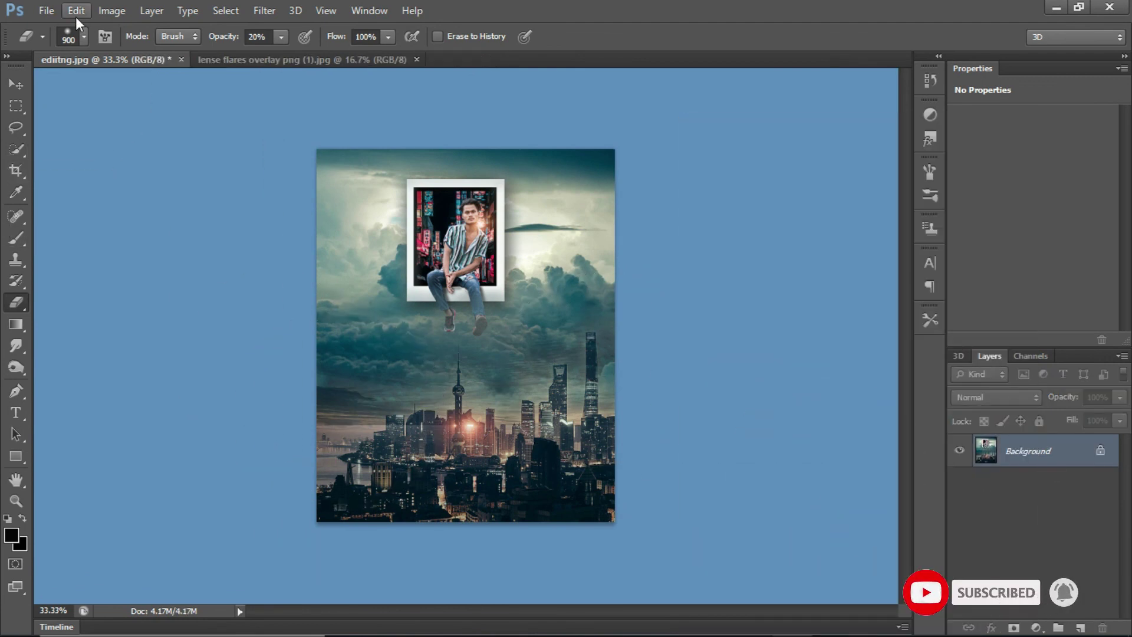
click(45, 10)
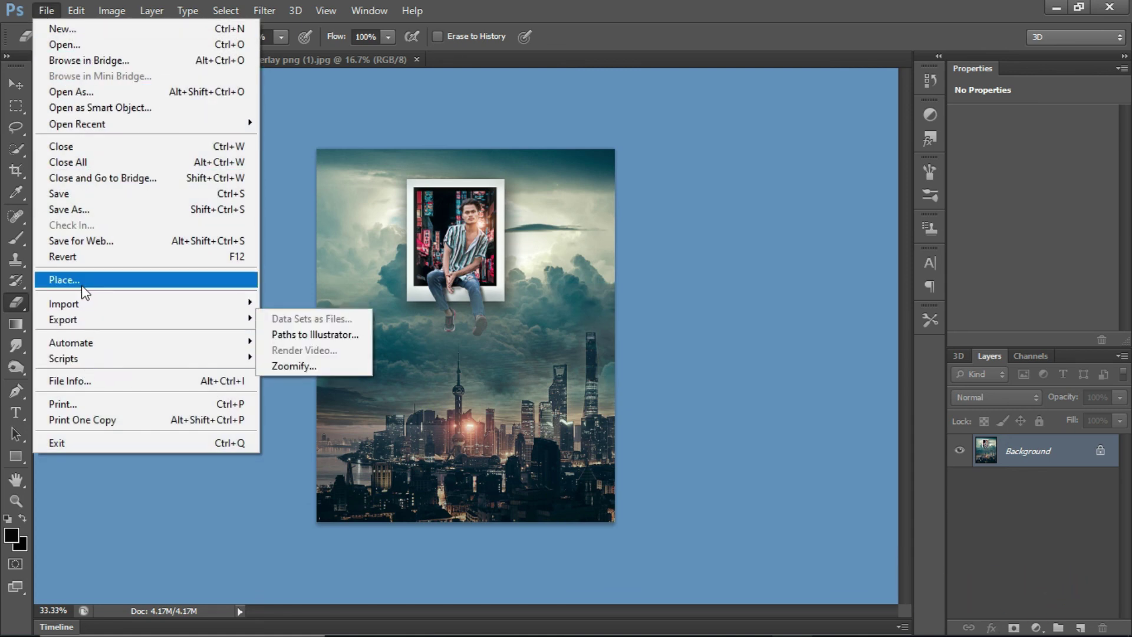
click(93, 194)
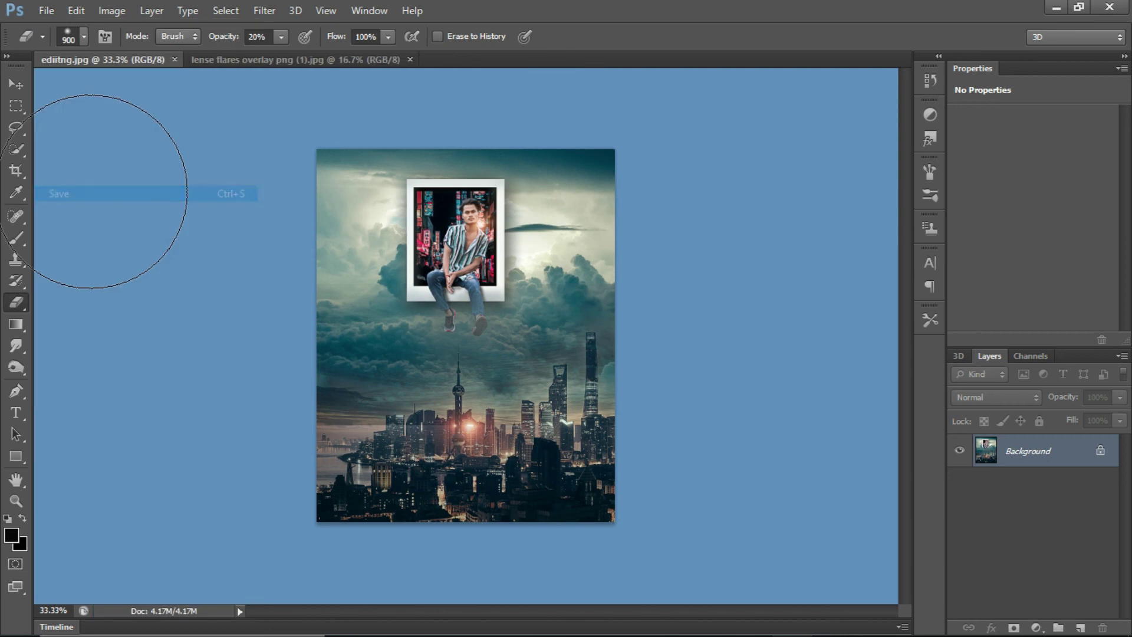